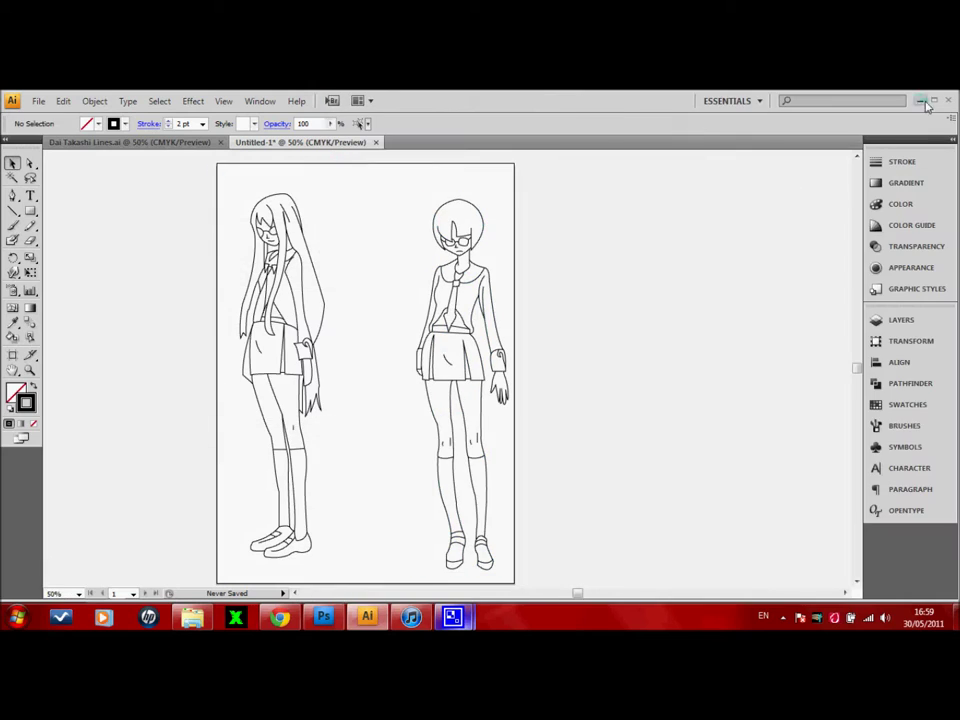
# Step: Minimise Illustrator and open Jaguar + Tiger.jpg from the Star Driver folder in Photo Viewer
pyautogui.click(920, 103)
pyautogui.click(192, 617)
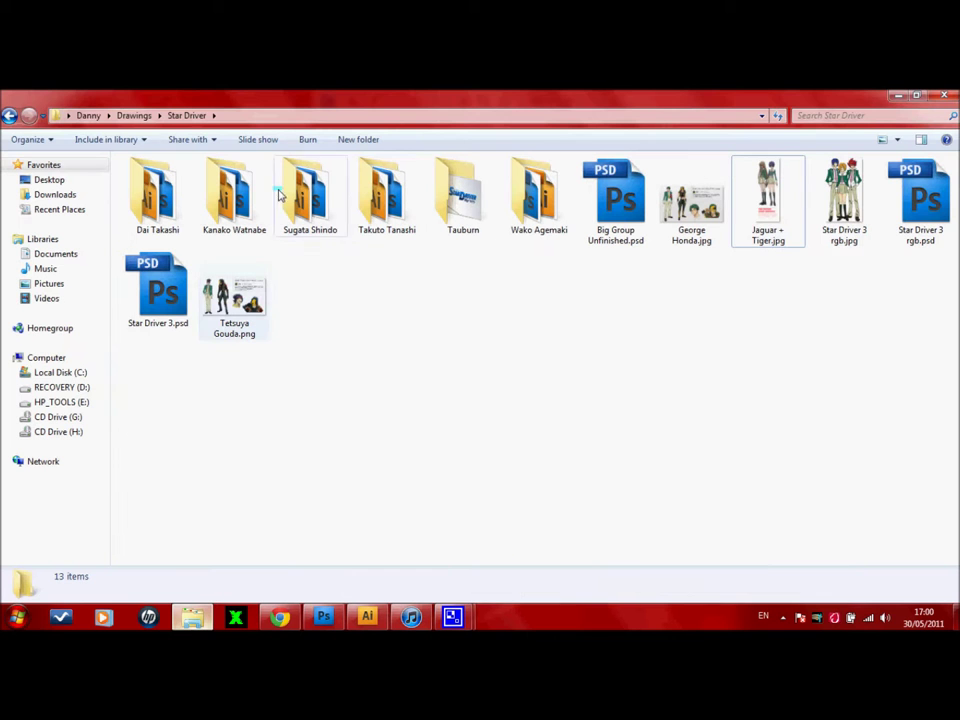
pyautogui.doubleClick(762, 192)
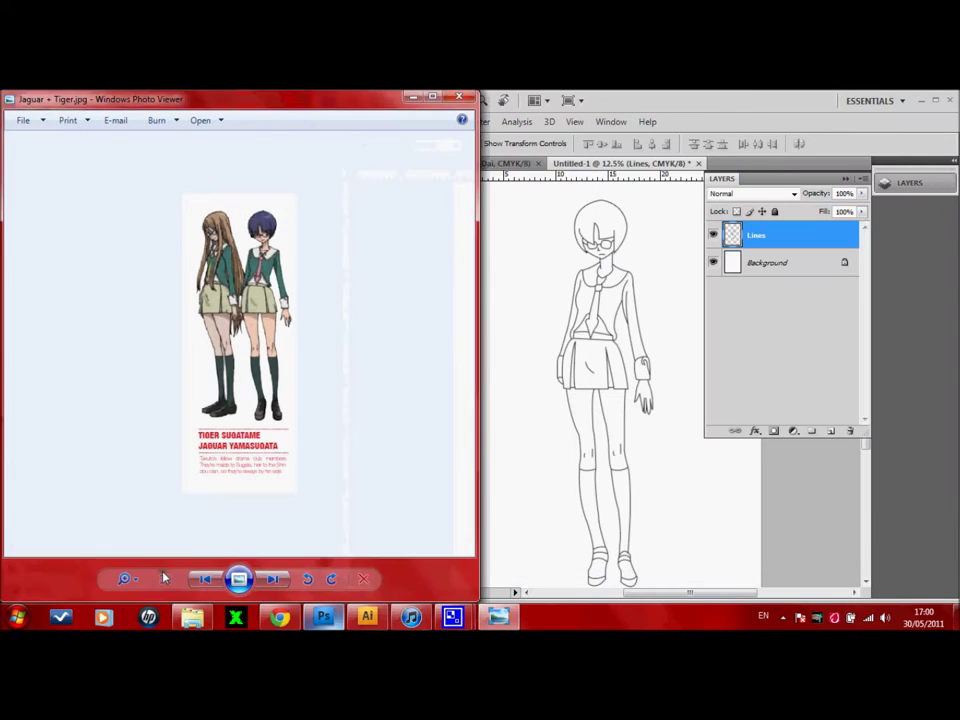
# Step: Zoom the Photo Viewer reference in on the two schoolgirls
pyautogui.scroll(2, 136, 419)
pyautogui.scroll(2, 136, 419)
pyautogui.scroll(2, 136, 419)
# Step: Create a new layer named Colour in the Photoshop drawing
pyautogui.click(415, 121)
pyautogui.click(630, 129)
pyautogui.write('Colour')
pyautogui.click(602, 255)
# Step: Move the Photoshop window further right beside the reference and select the Lines layer
pyautogui.click(411, 617)
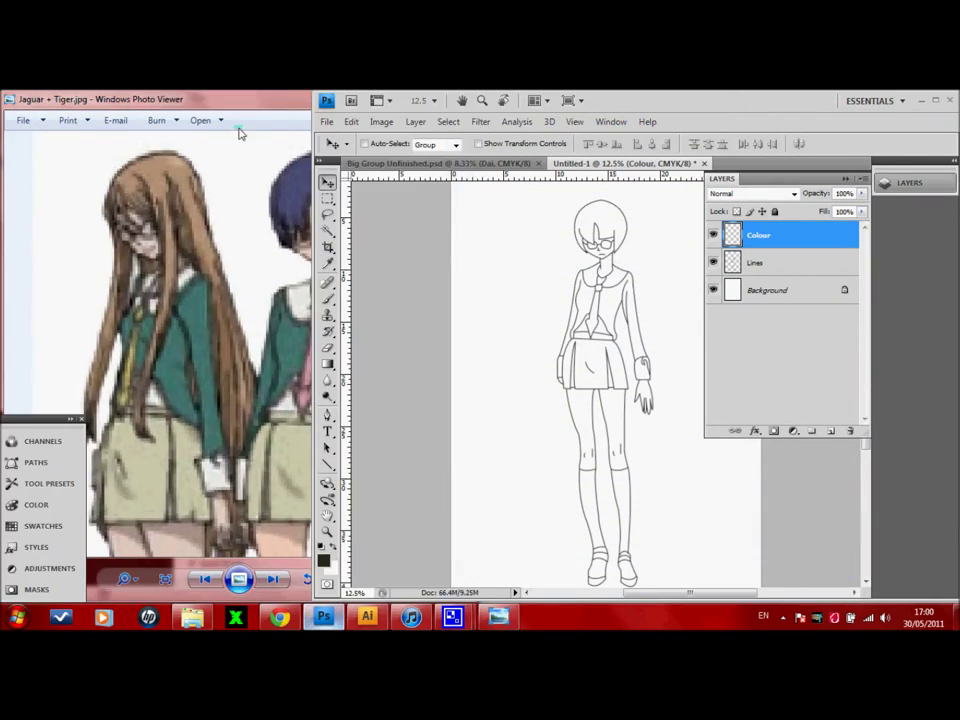
pyautogui.moveTo(645, 101); pyautogui.dragTo(713, 103)
pyautogui.click(825, 261)
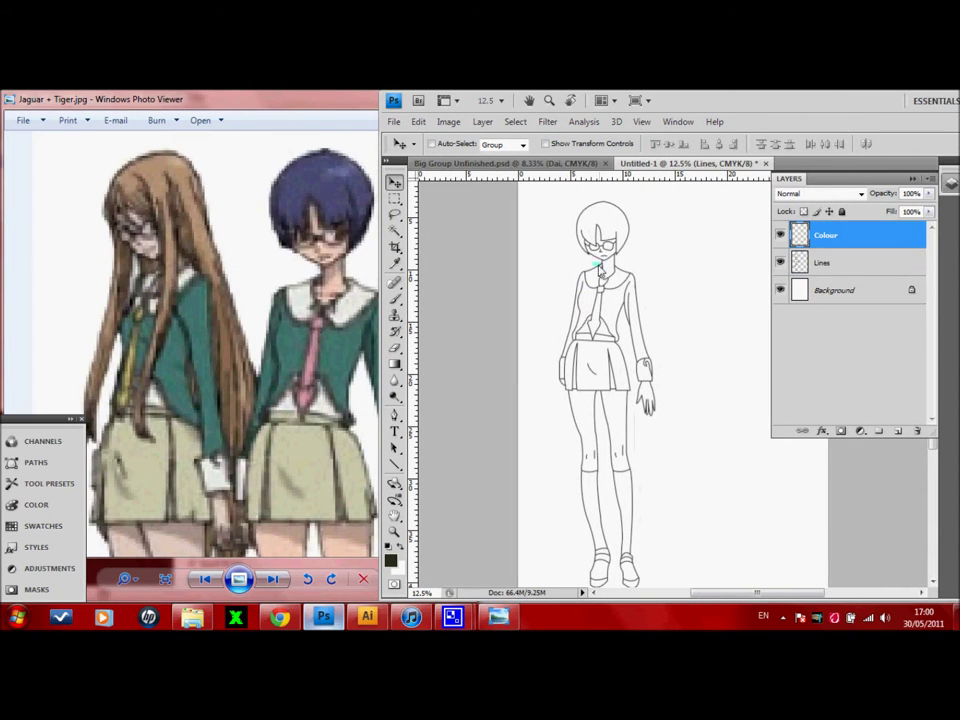
# Step: Magic-wand the hair on the Lines layer and set the foreground colour to dark blue
pyautogui.click(395, 242)
pyautogui.click(605, 225)
pyautogui.click(390, 557)
pyautogui.click(618, 366)
pyautogui.click(585, 408)
pyautogui.click(610, 363)
pyautogui.moveTo(607, 366); pyautogui.dragTo(610, 366)
pyautogui.press('Return')
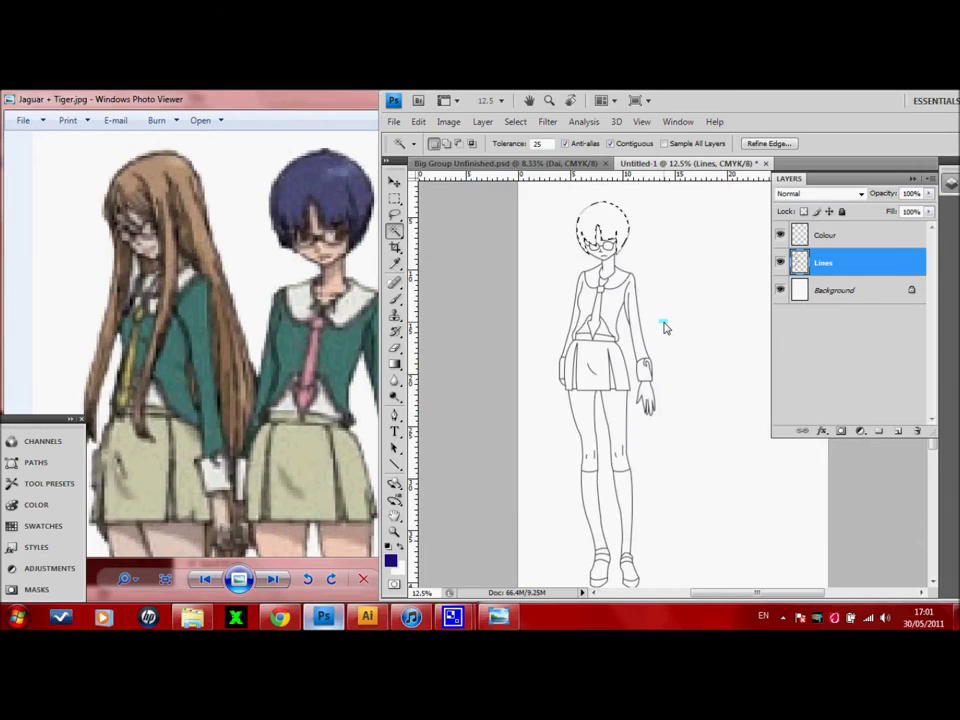
# Step: Fill the hair selection with dark blue on the Colour layer
pyautogui.press('b')
pyautogui.click(475, 143)
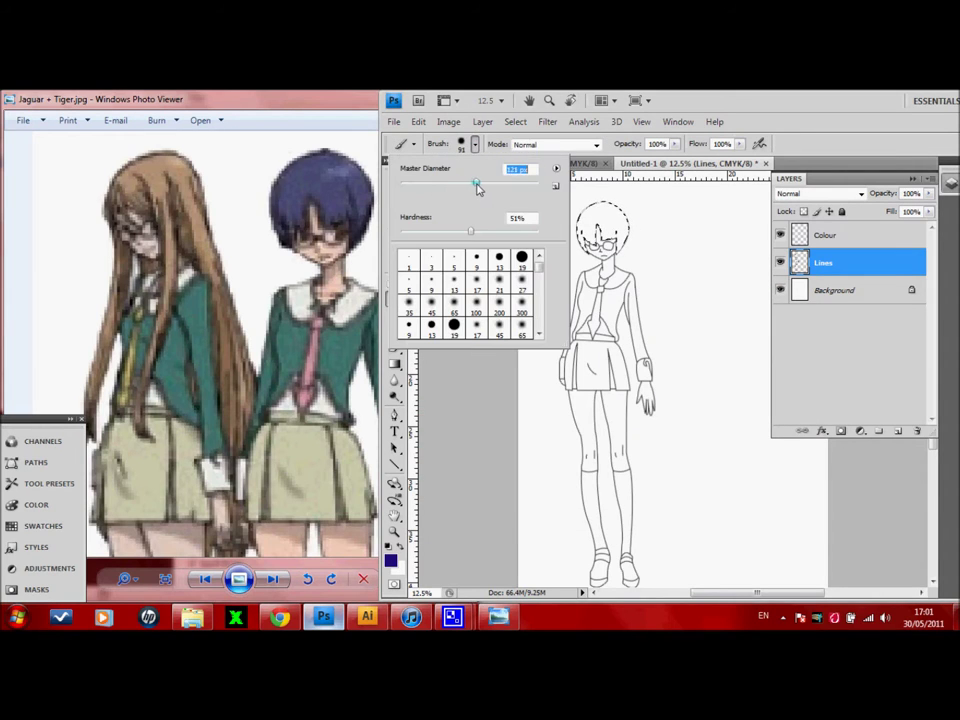
pyautogui.press('Return')
pyautogui.click(825, 235)
pyautogui.hotkey('alt', 'BackSpace')
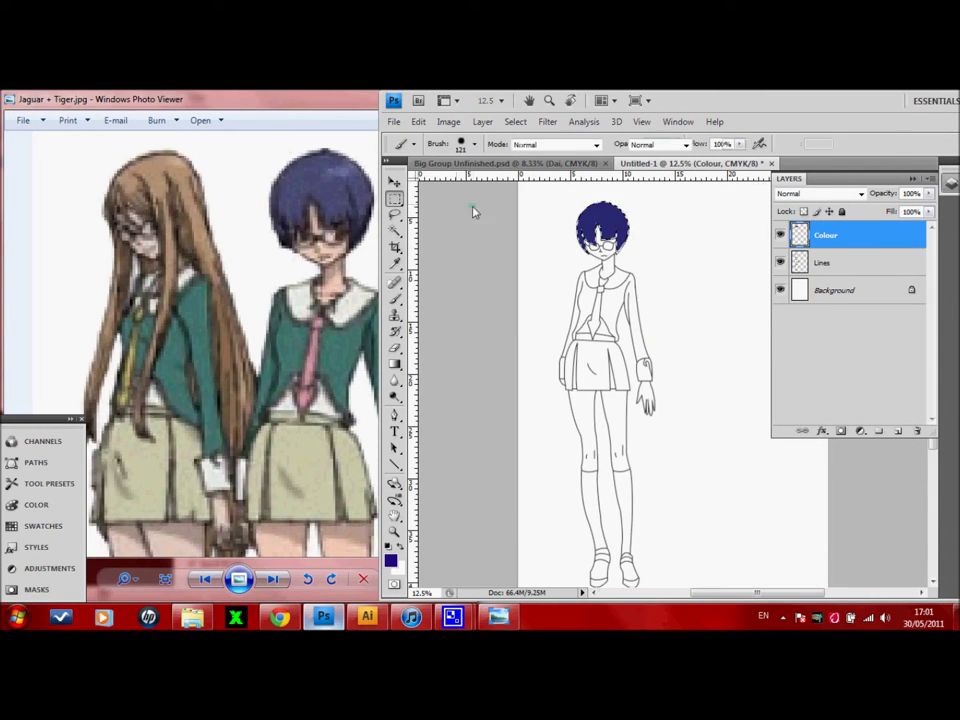
pyautogui.press('m')
# Step: Zoom in on the drawing and move the Lines layer above Colour
pyautogui.click(390, 561)
pyautogui.click(746, 298)
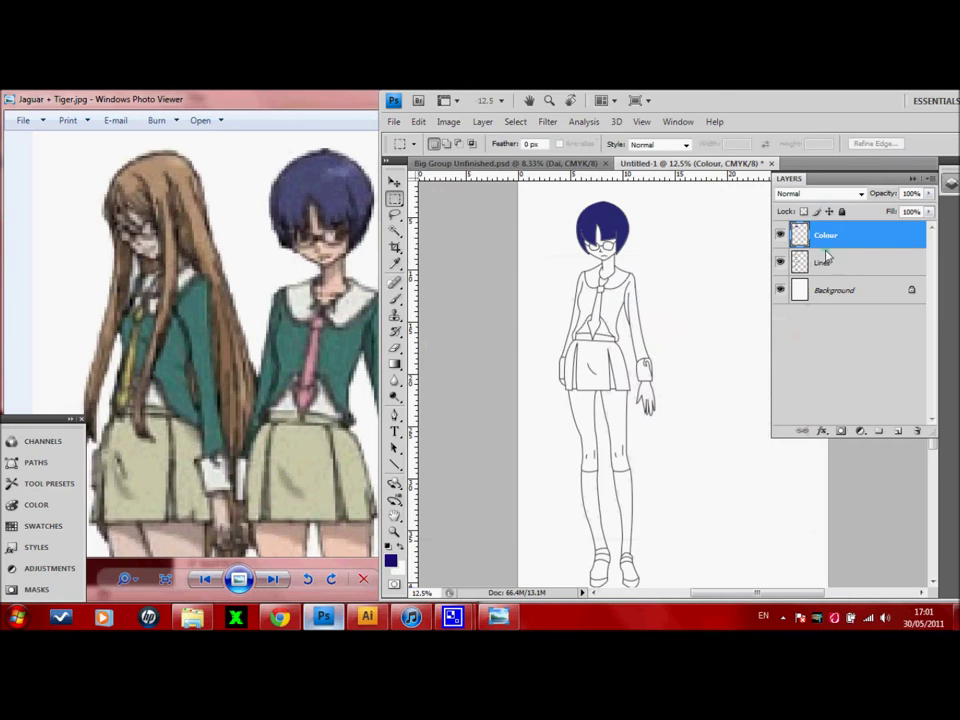
pyautogui.click(822, 262)
pyautogui.press('w')
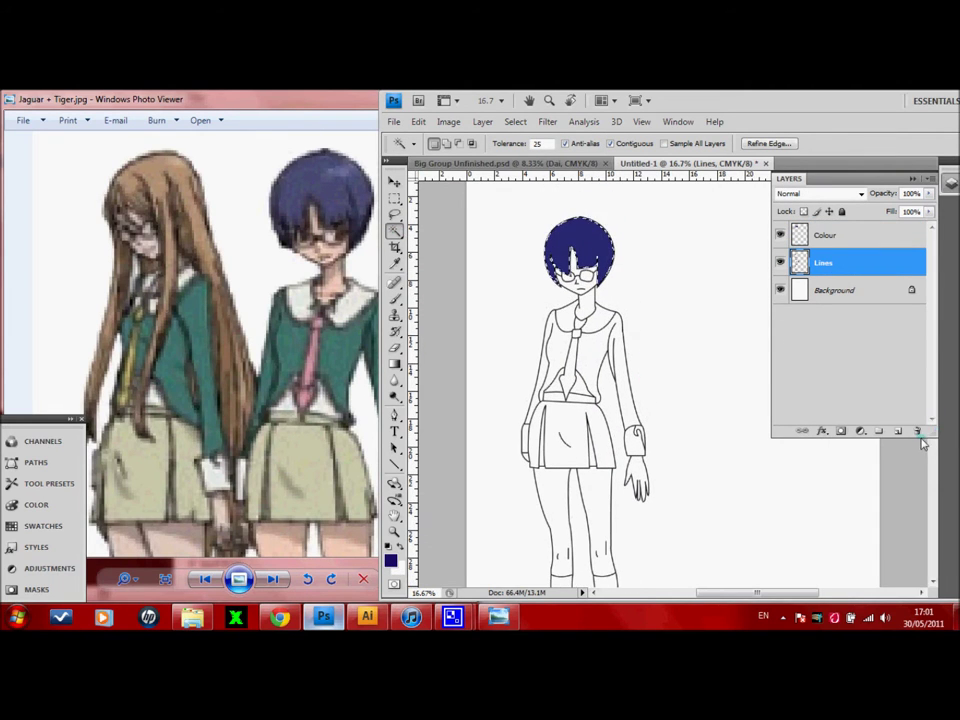
pyautogui.moveTo(924, 436); pyautogui.dragTo(928, 316)
pyautogui.hotkey('ctrl', '+')
pyautogui.hotkey('ctrl', ']')
# Step: Pick a darker blue on the Colour layer and clear the hair selection
pyautogui.click(825, 262)
pyautogui.press('b')
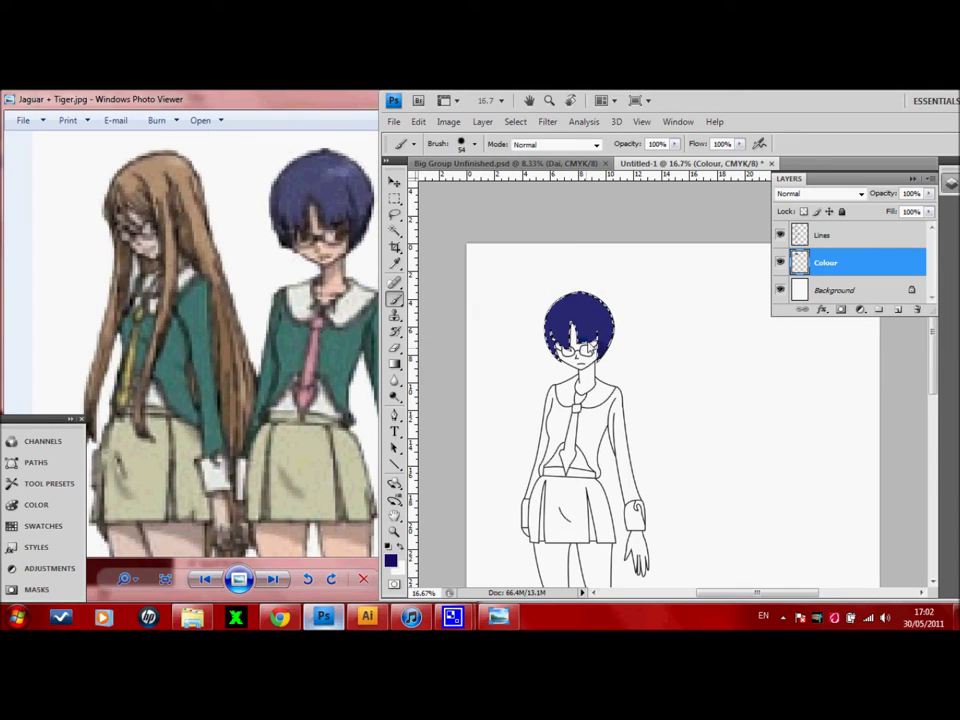
pyautogui.click(390, 560)
pyautogui.click(493, 396)
pyautogui.click(748, 298)
pyautogui.press('r')
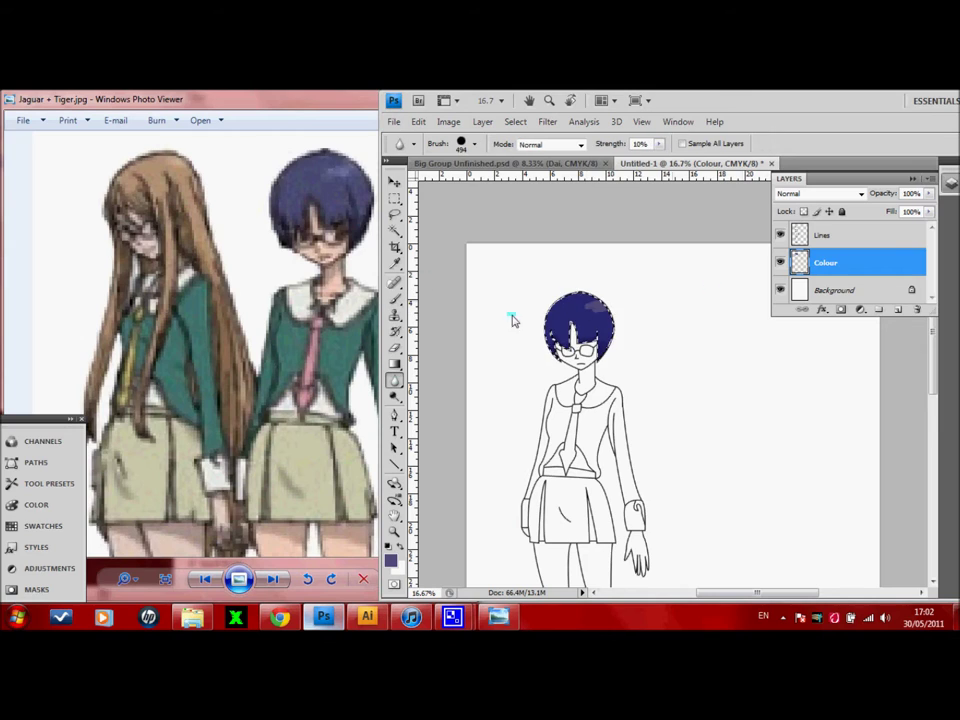
pyautogui.hotkey('ctrl', 'd')
# Step: Toggle between the Lines and Colour layers and switch to the eyedropper
pyautogui.press('w')
pyautogui.click(838, 236)
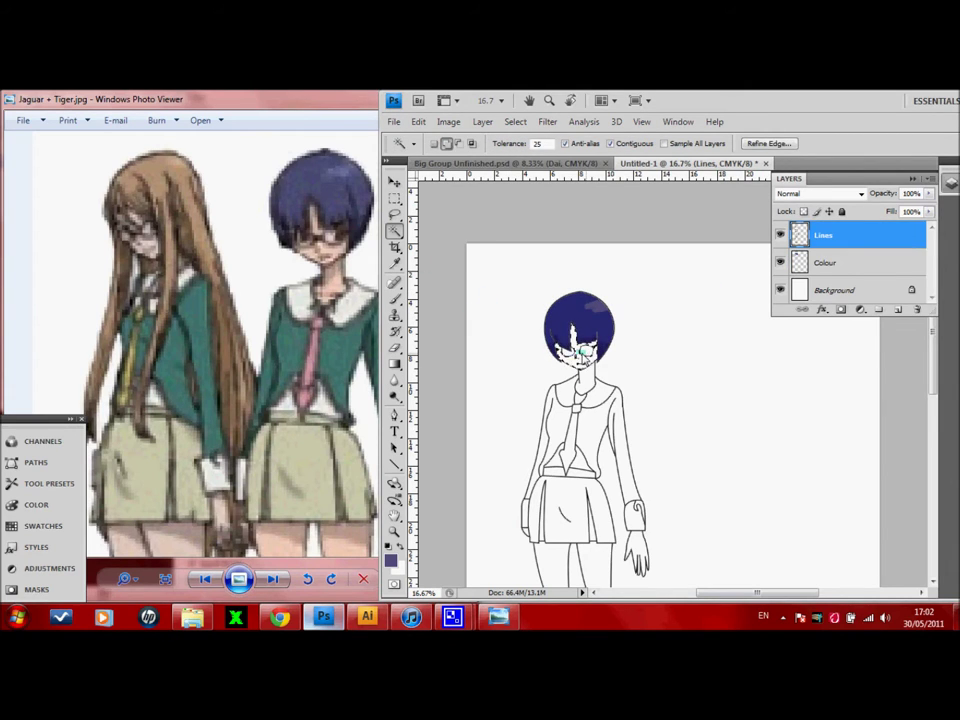
pyautogui.click(824, 262)
pyautogui.press('i')
pyautogui.click(390, 560)
# Step: Set the foreground colour to a pale light-yellow skin tone
pyautogui.click(619, 460)
pyautogui.click(476, 312)
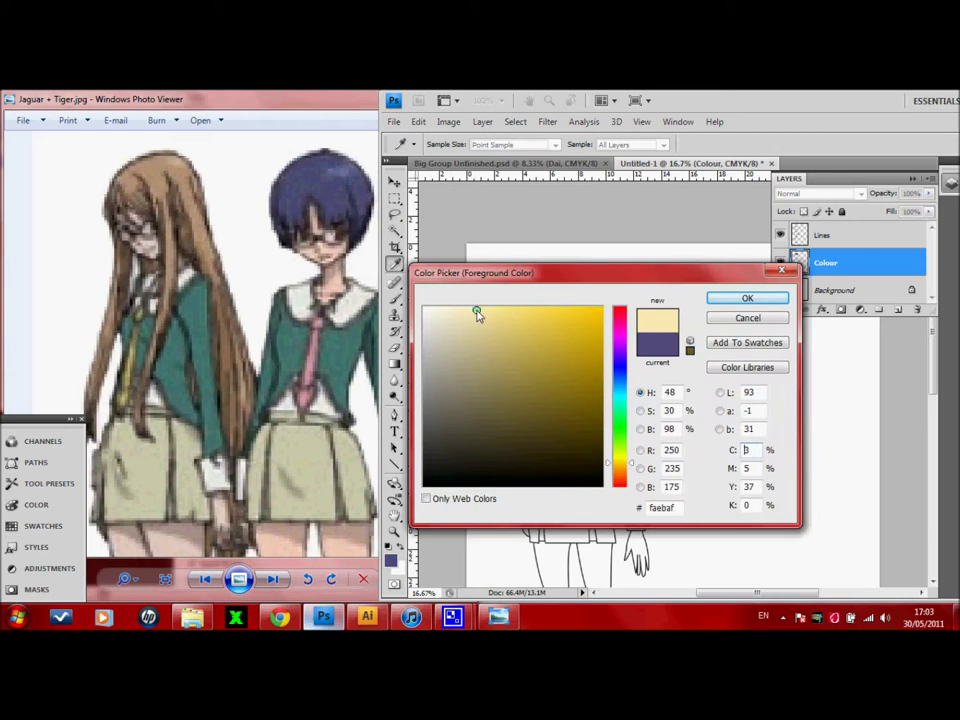
pyautogui.press('Return')
pyautogui.press('b')
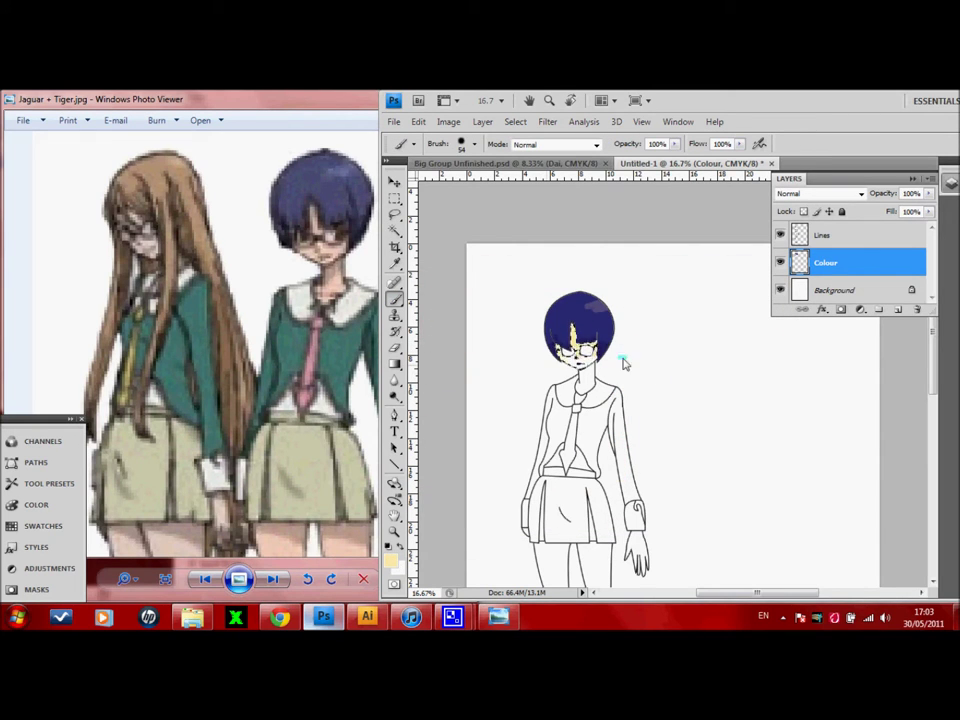
pyautogui.click(390, 557)
pyautogui.press('Return')
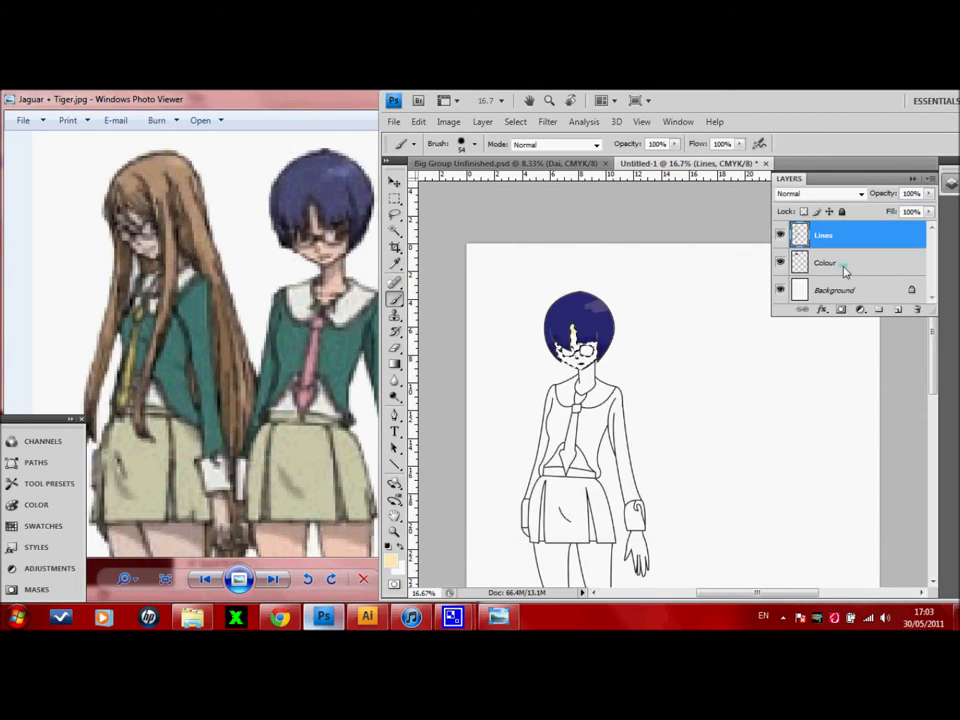
# Step: Paint skin tone onto the hand on the right on the Colour layer
pyautogui.press('w')
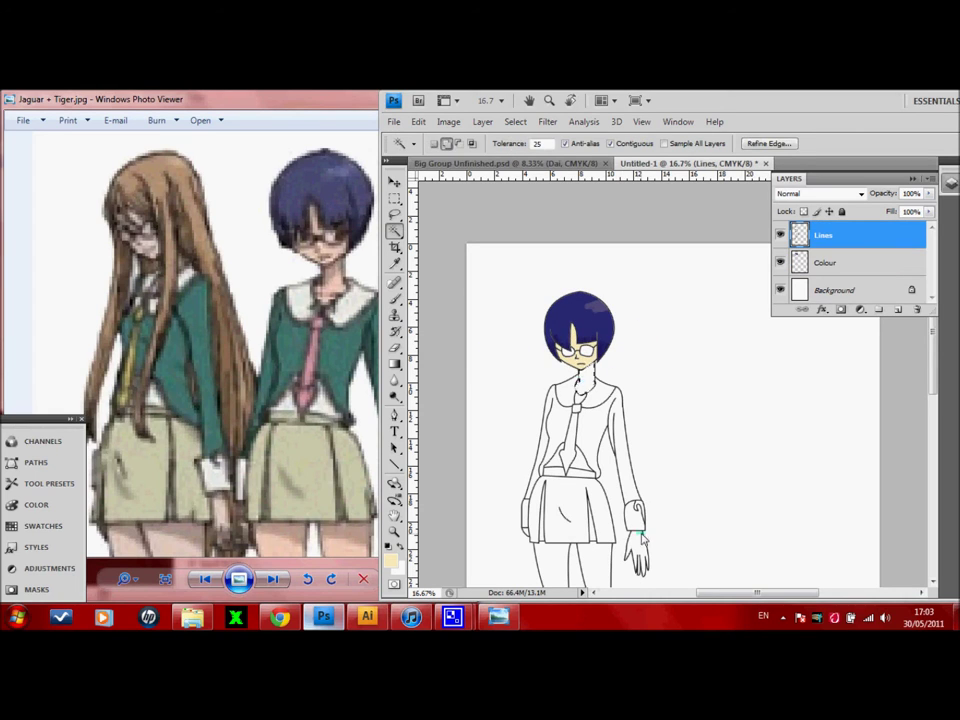
pyautogui.press('b')
pyautogui.moveTo(638, 540); pyautogui.dragTo(635, 565)
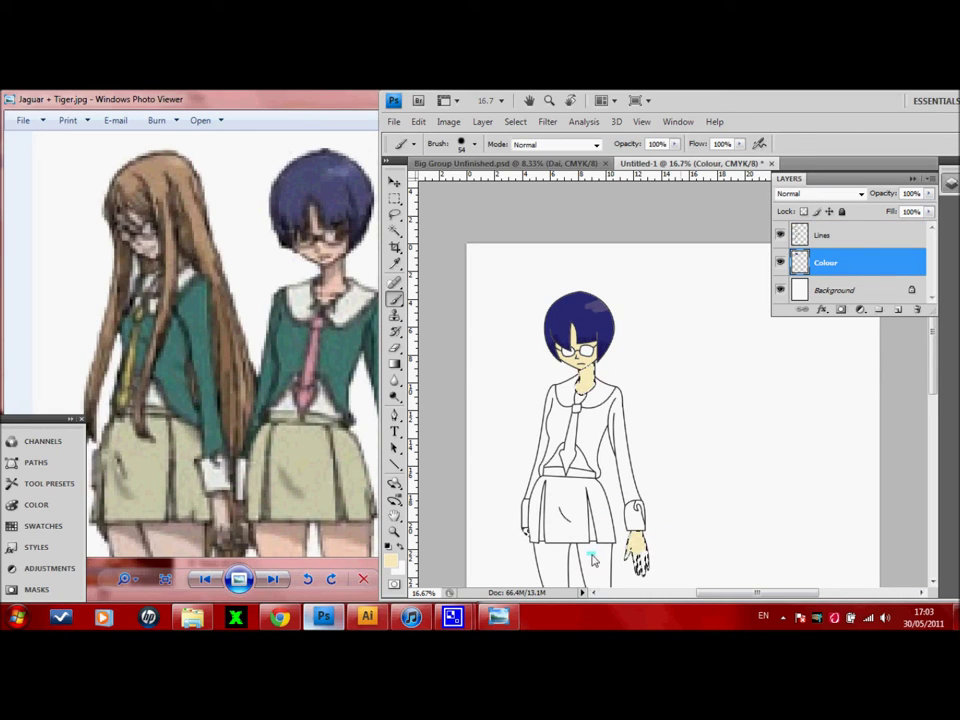
pyautogui.click(395, 231)
pyautogui.click(822, 235)
pyautogui.click(390, 557)
pyautogui.press('Return')
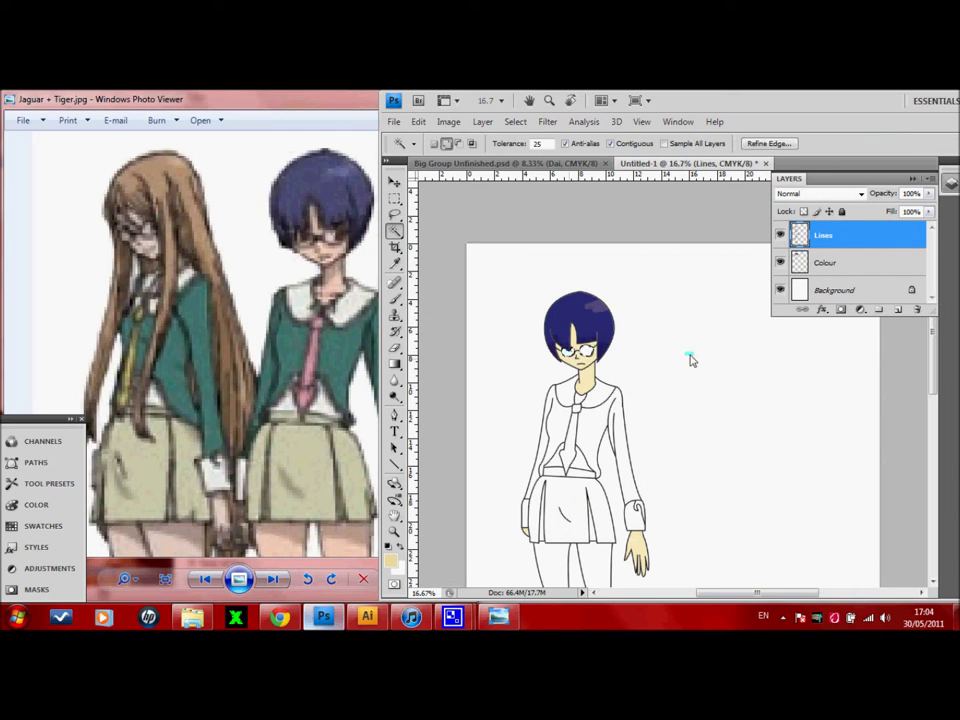
# Step: Select the neck area on Lines and paint skin onto the figure's other hand
pyautogui.press('b')
pyautogui.click(395, 231)
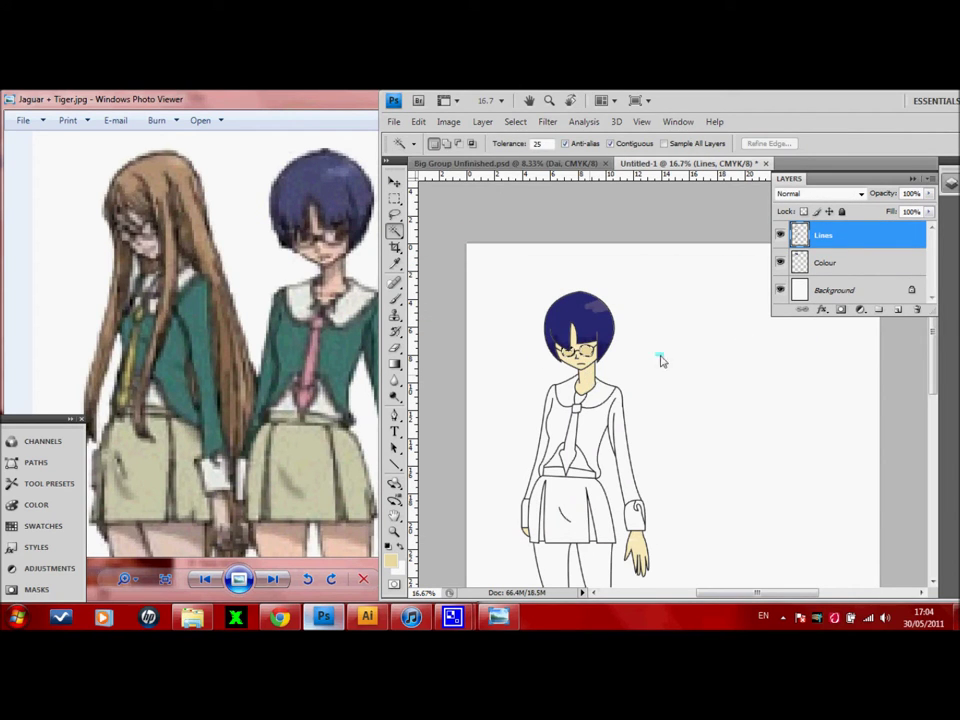
pyautogui.click(824, 262)
pyautogui.press('b')
pyautogui.click(822, 235)
pyautogui.press('w')
pyautogui.click(643, 540)
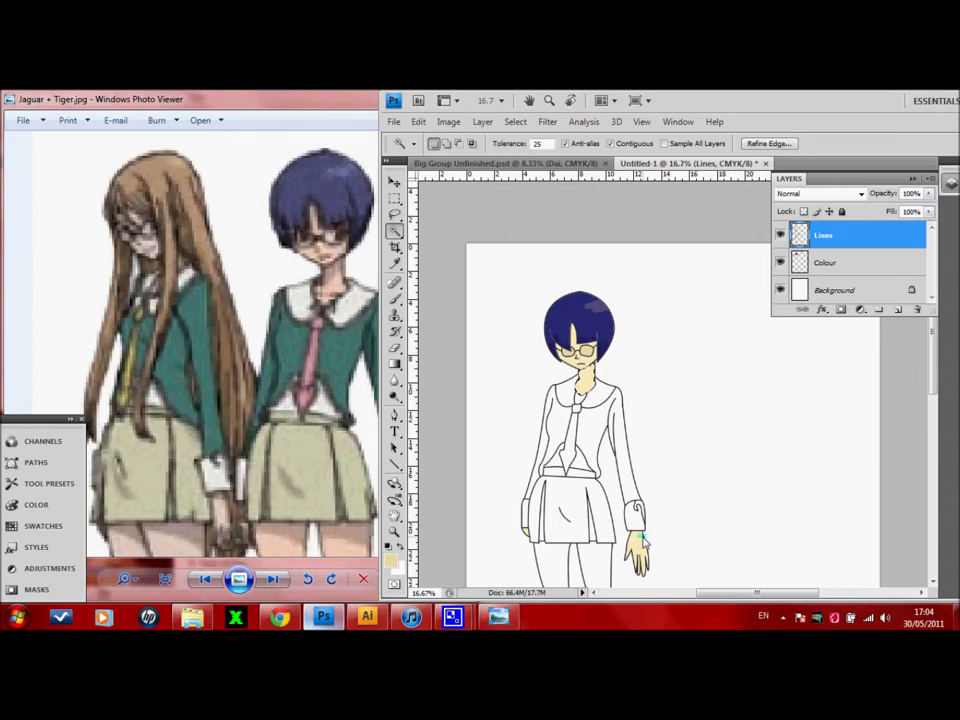
pyautogui.press('b')
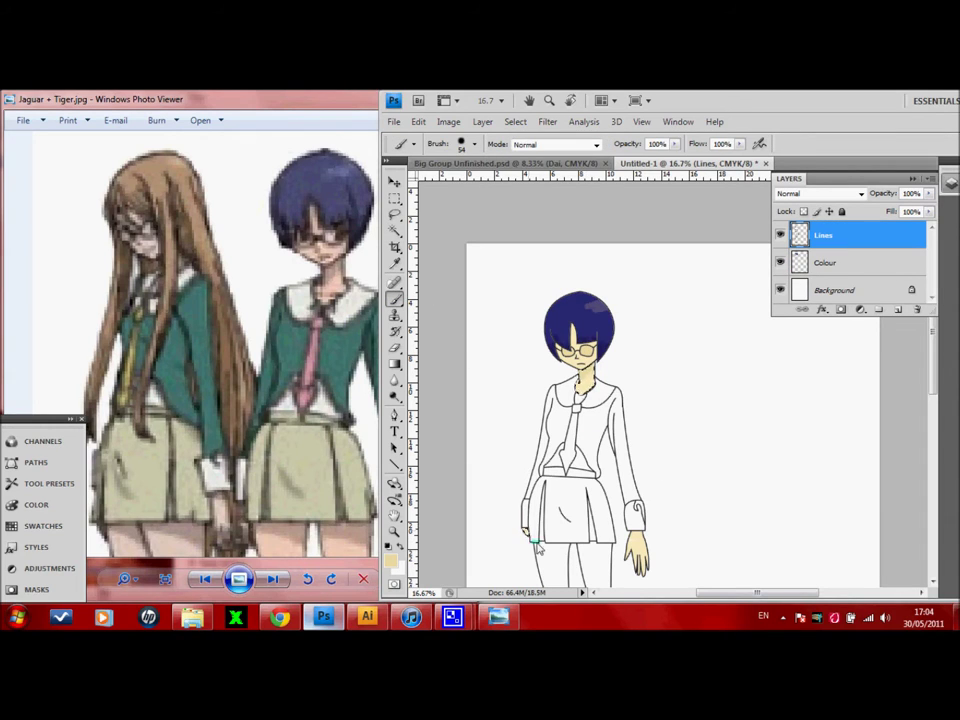
pyautogui.click(886, 263)
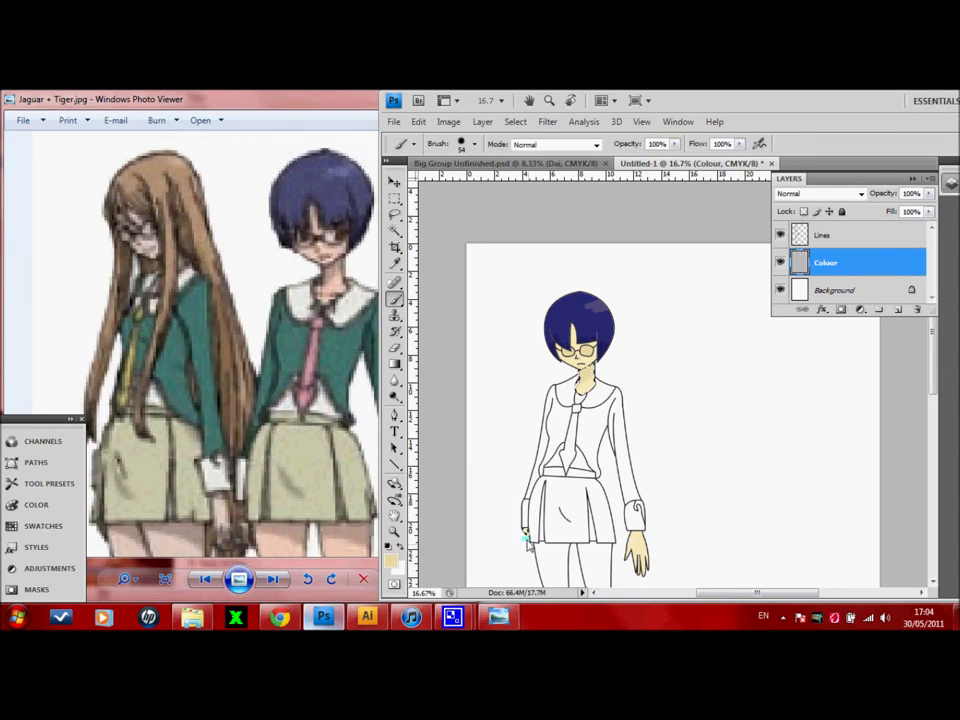
pyautogui.moveTo(630, 545); pyautogui.dragTo(645, 575)
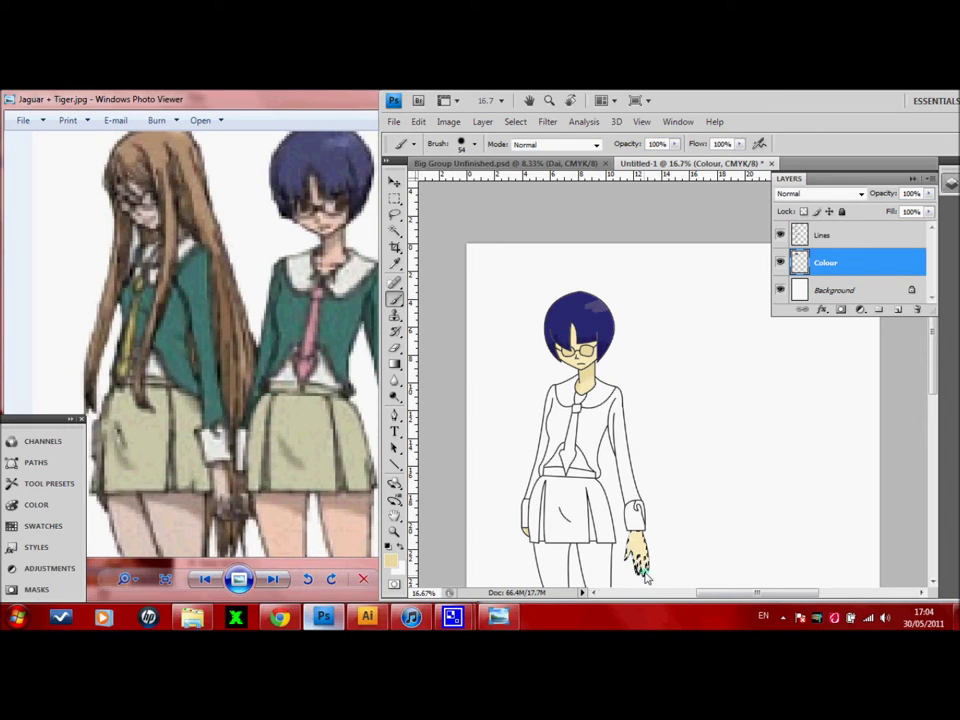
# Step: Magic-wand the collar area on Lines, brush skin tone on Colour, then deselect
pyautogui.click(830, 235)
pyautogui.press('w')
pyautogui.click(584, 412)
pyautogui.click(830, 262)
pyautogui.press('b')
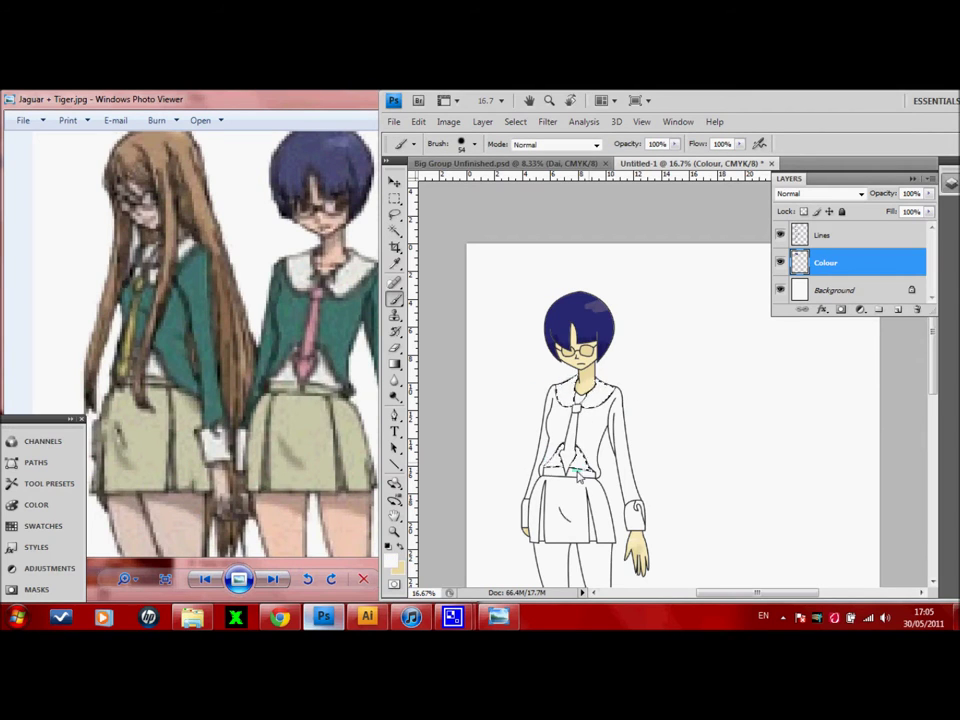
pyautogui.click(395, 199)
pyautogui.hotkey('ctrl', 'd')
pyautogui.click(852, 237)
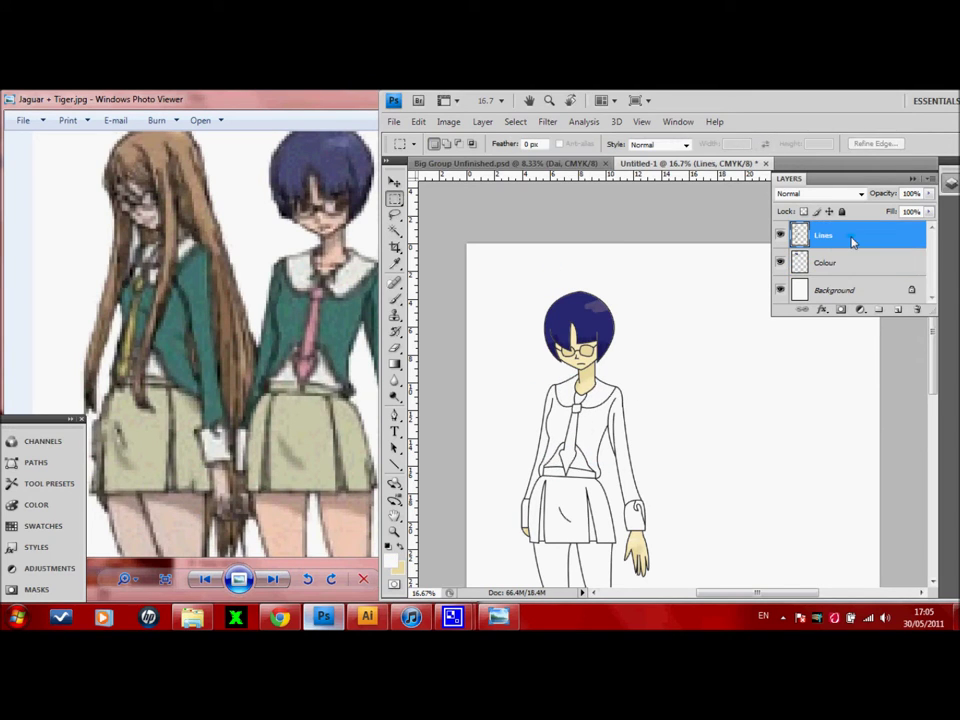
# Step: Select the blazer and sleeves on Lines and paint them dark green on Colour
pyautogui.click(397, 233)
pyautogui.click(561, 429)
pyautogui.keyDown('shift'); pyautogui.click(641, 504); pyautogui.keyUp('shift')
pyautogui.click(830, 262)
pyautogui.press('i')
pyautogui.click(392, 561)
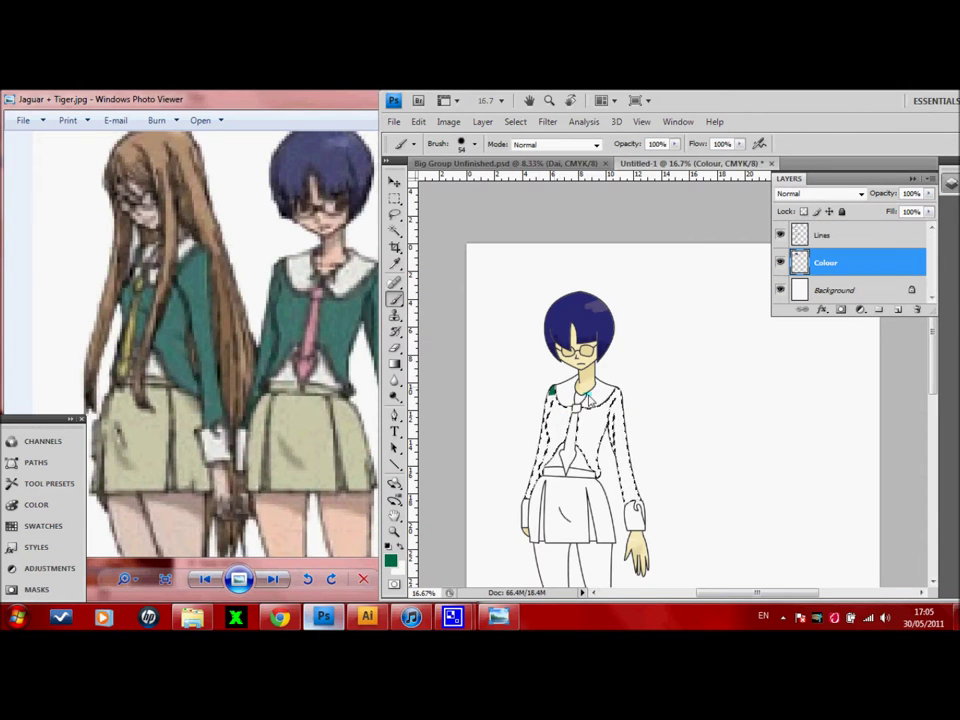
pyautogui.moveTo(504, 429)
pyautogui.mouseDown()
pyautogui.moveTo(662, 435)
pyautogui.moveTo(568, 440)
pyautogui.mouseUp()
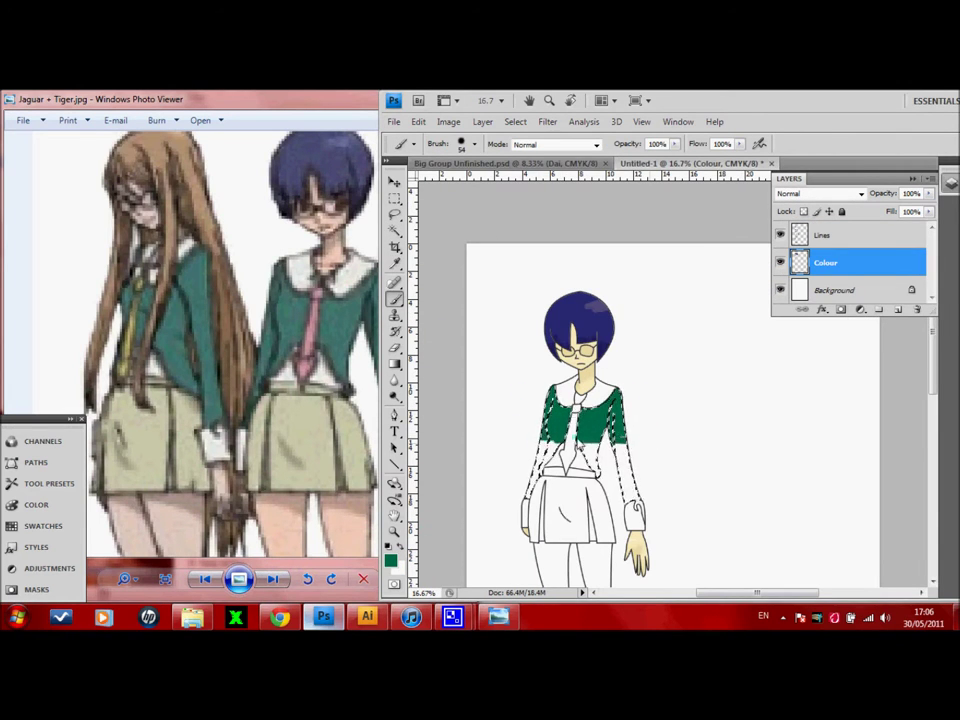
pyautogui.moveTo(490, 475); pyautogui.dragTo(604, 457)
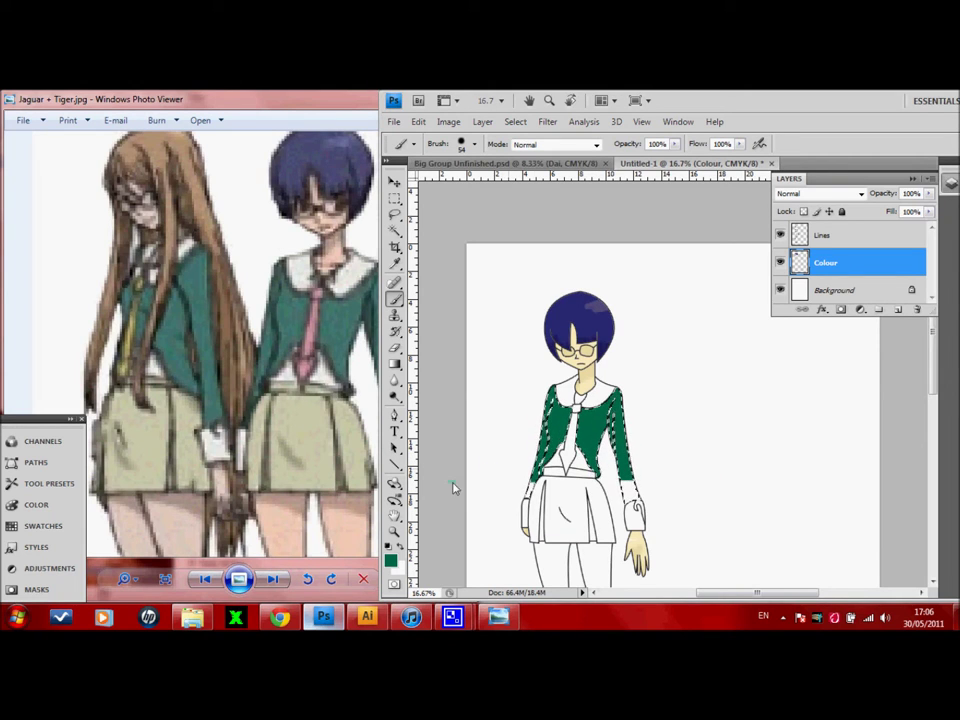
# Step: Check the group picture for colour reference and return to painting on Colour
pyautogui.click(840, 237)
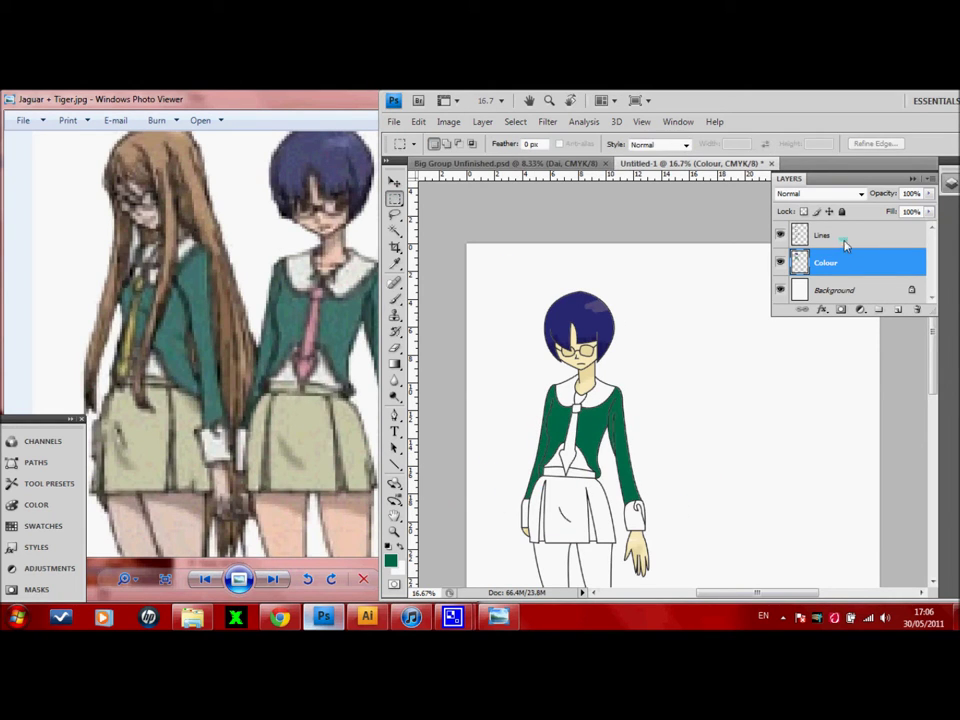
pyautogui.hotkey('ctrl', 'Tab')
pyautogui.press('i')
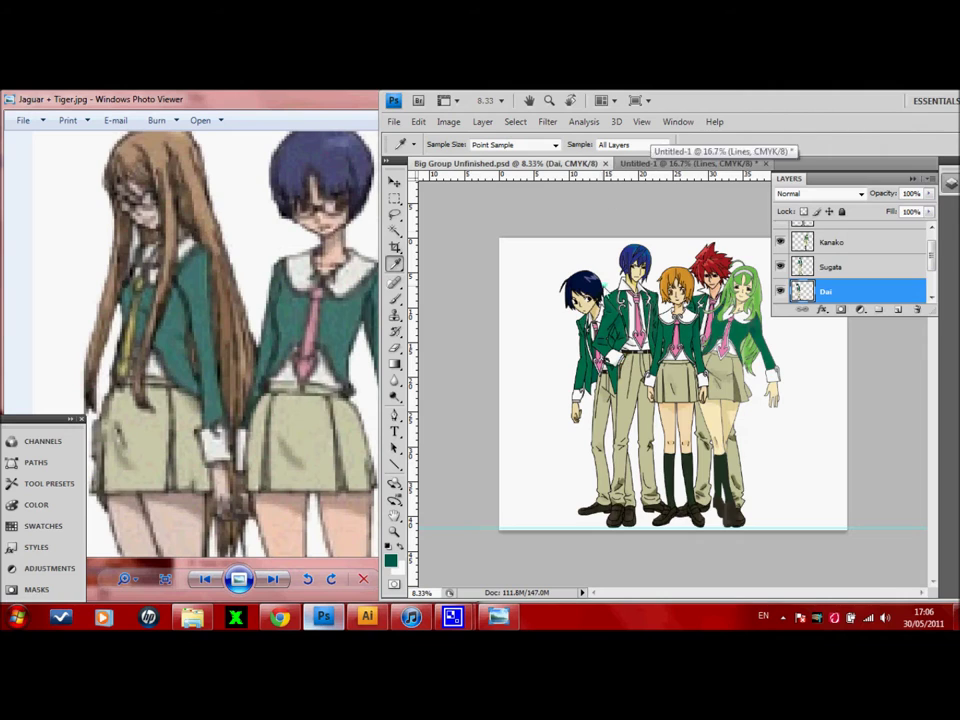
pyautogui.hotkey('ctrl', 'Tab')
pyautogui.press('w')
pyautogui.hotkey('alt', '[')
pyautogui.press('b')
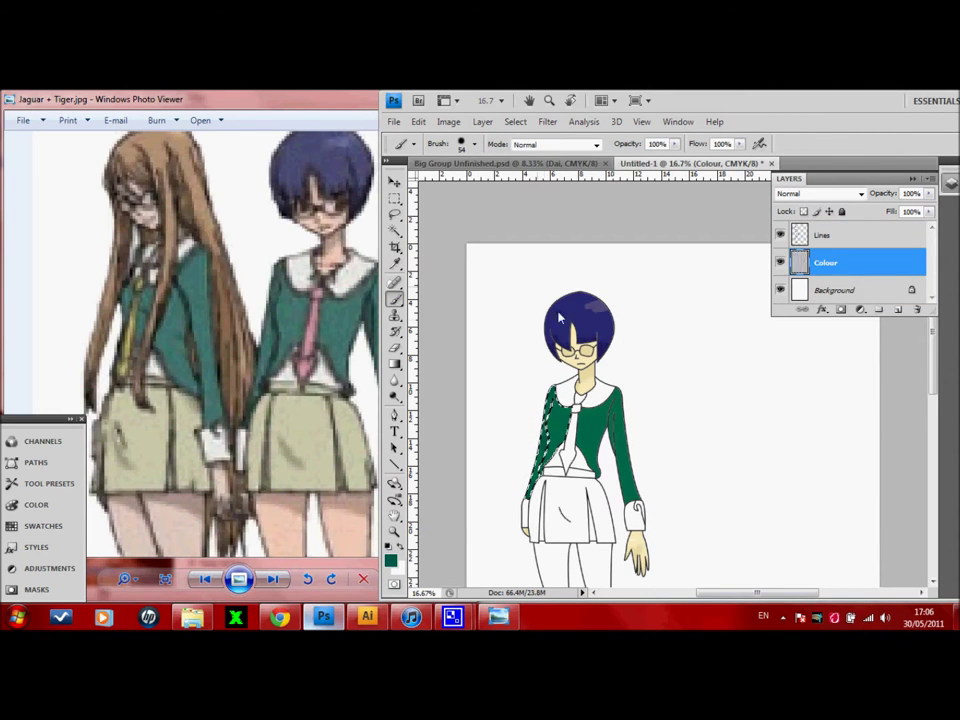
# Step: Select the right jacket sleeve on Lines, paint it green, then deselect
pyautogui.click(870, 235)
pyautogui.press('w')
pyautogui.click(620, 440)
pyautogui.press('b')
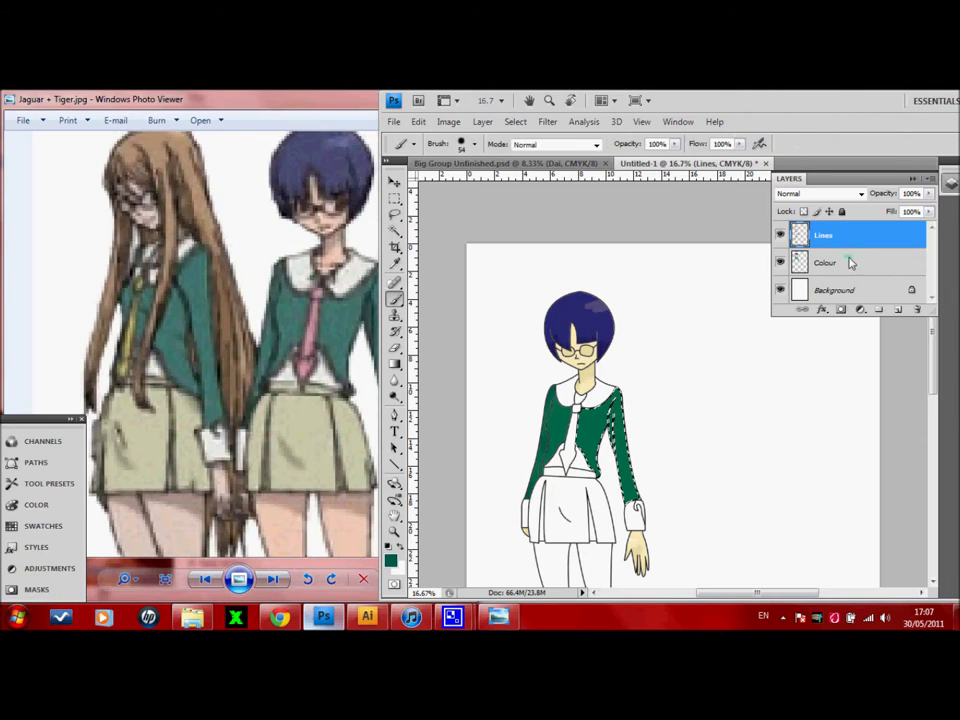
pyautogui.click(850, 262)
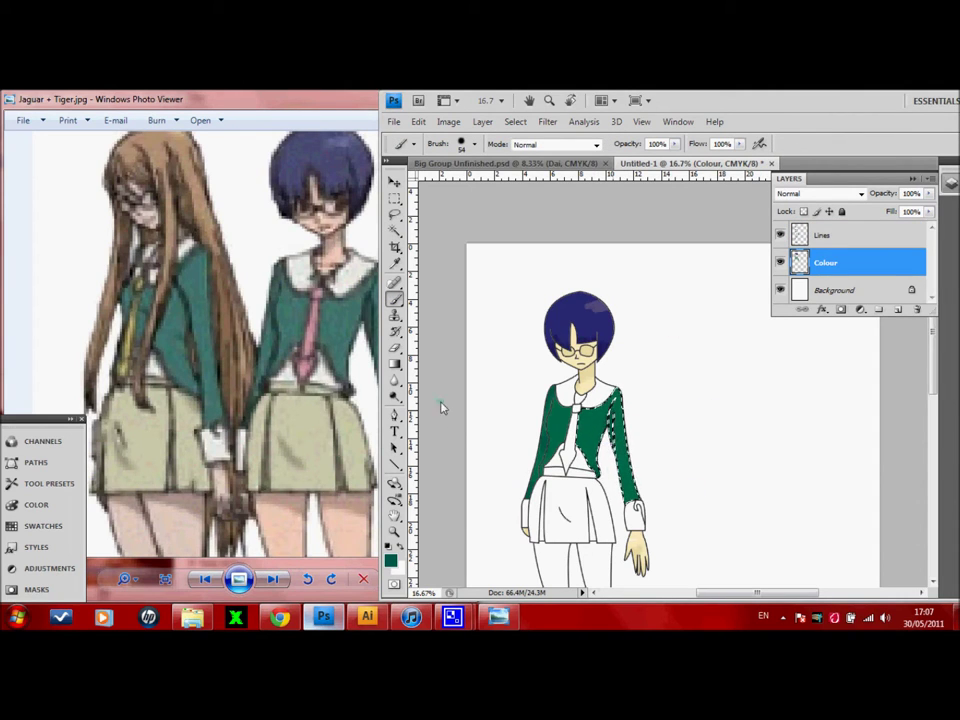
pyautogui.hotkey('ctrl', 'd')
pyautogui.press('m')
# Step: Set the paint colour to white for the collar on the Colour layer
pyautogui.press('w')
pyautogui.hotkey('alt', ']')
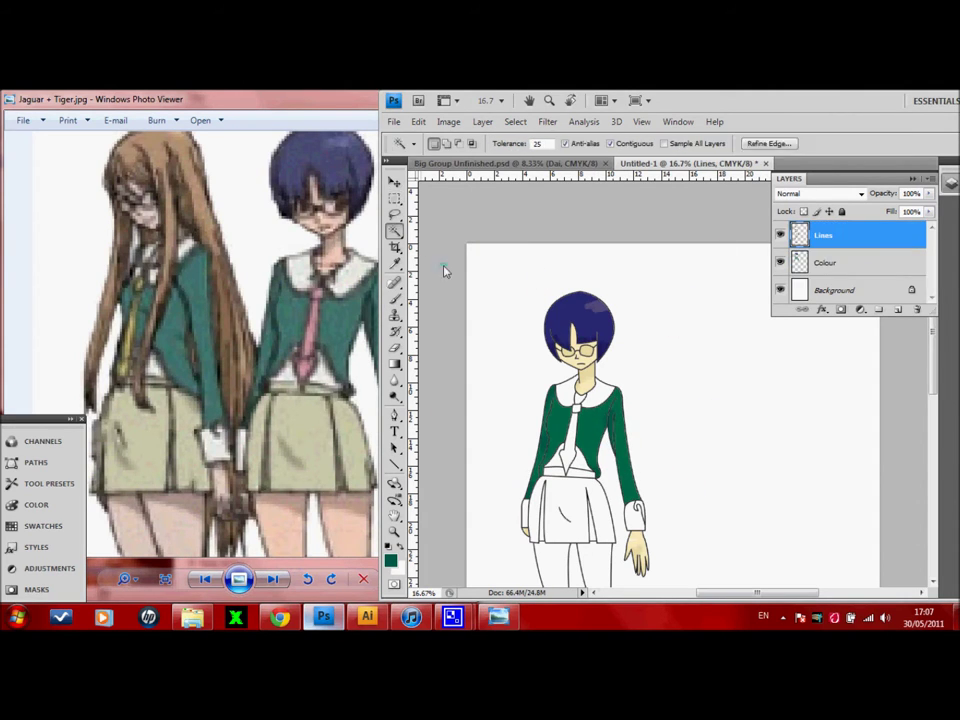
pyautogui.hotkey('alt', '[')
pyautogui.press('i')
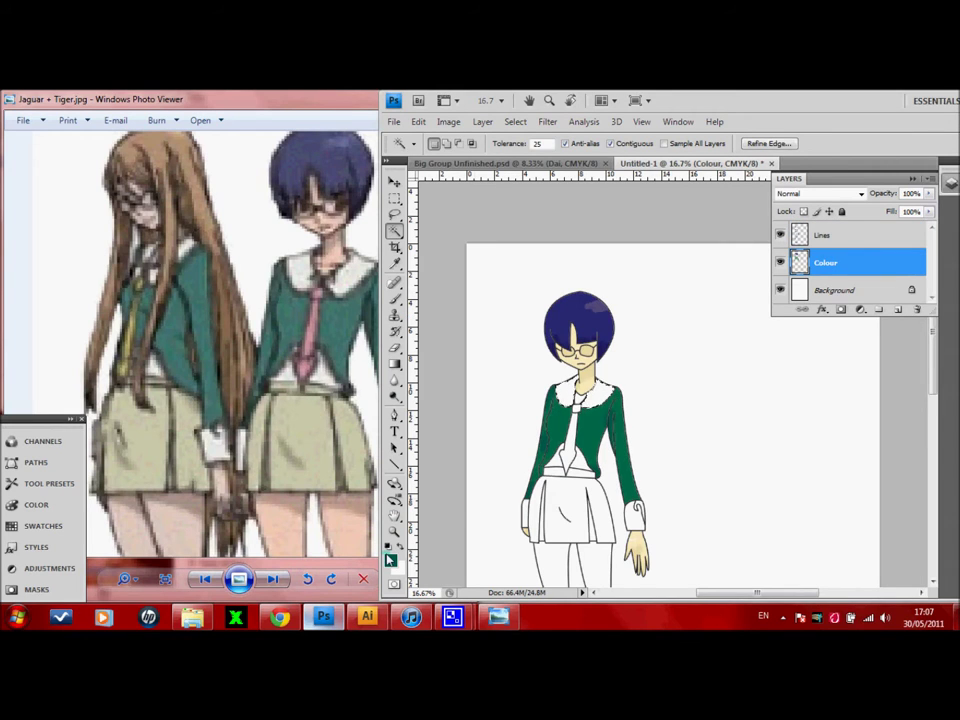
pyautogui.click(390, 558)
pyautogui.press('Escape')
pyautogui.press('b')
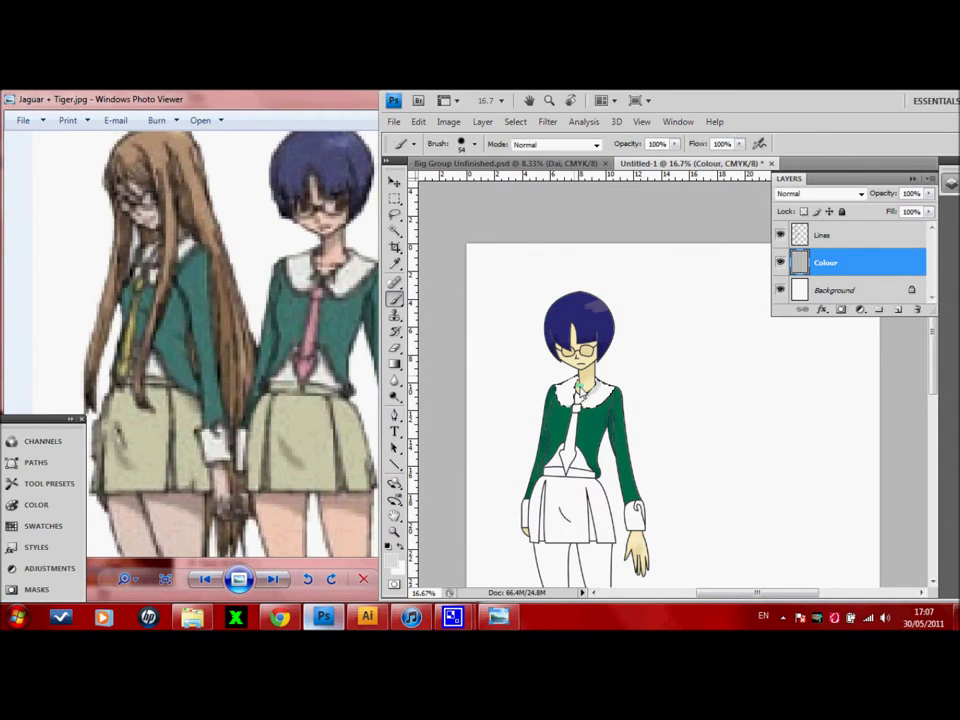
# Step: Drop the collar selection and resample the blazer green
pyautogui.press('m')
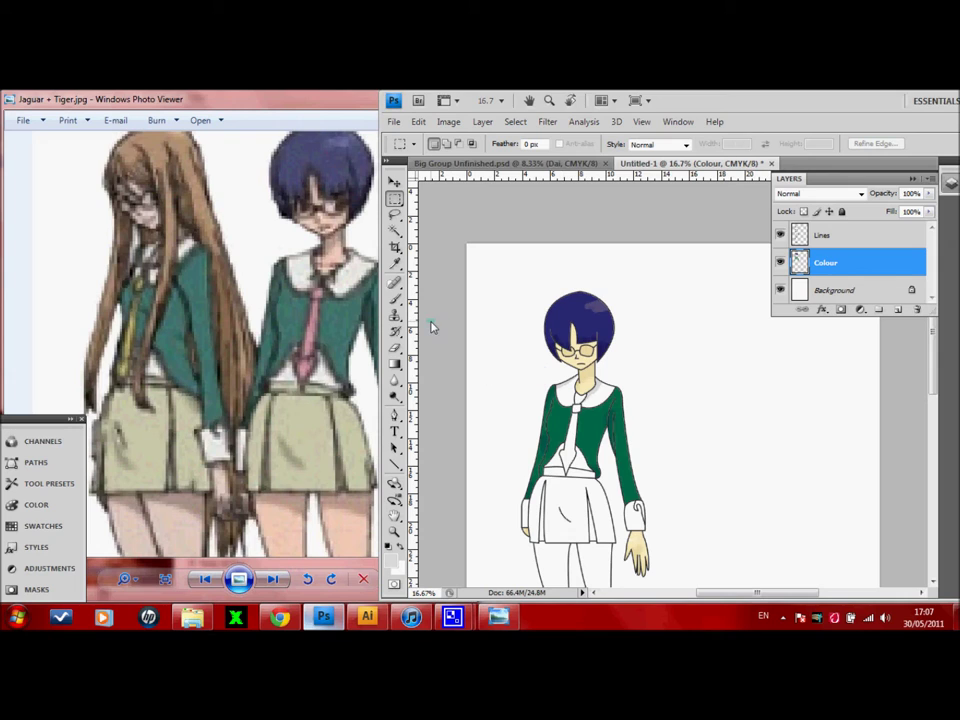
pyautogui.press('w')
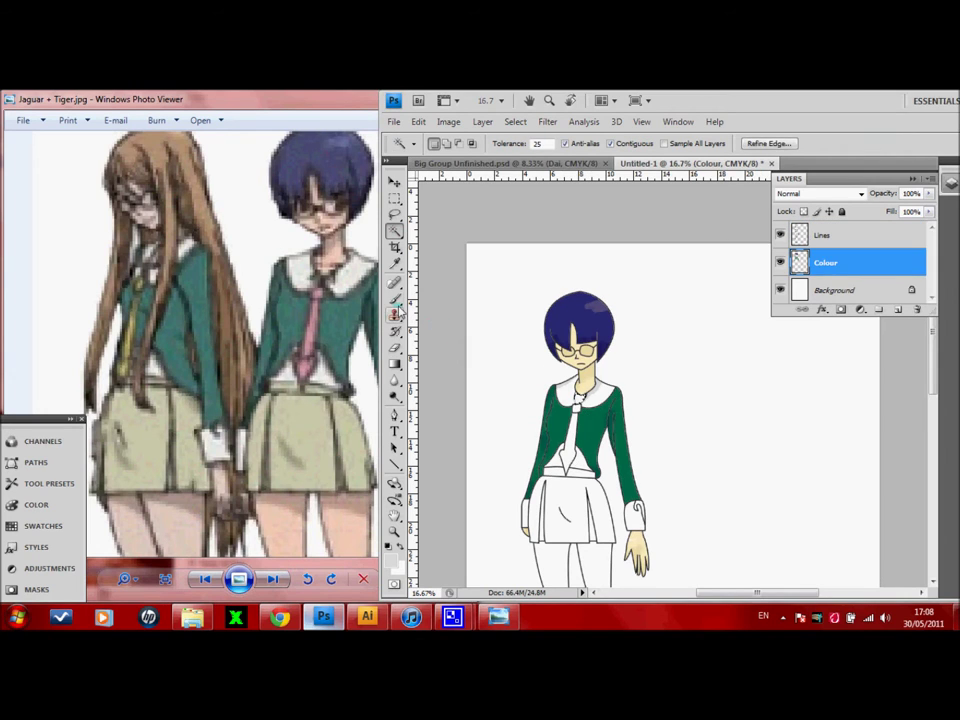
pyautogui.press('i')
pyautogui.click(600, 420)
pyautogui.press('b')
# Step: Select the tie on Lines and paint it pink sampled from the group picture
pyautogui.press('w')
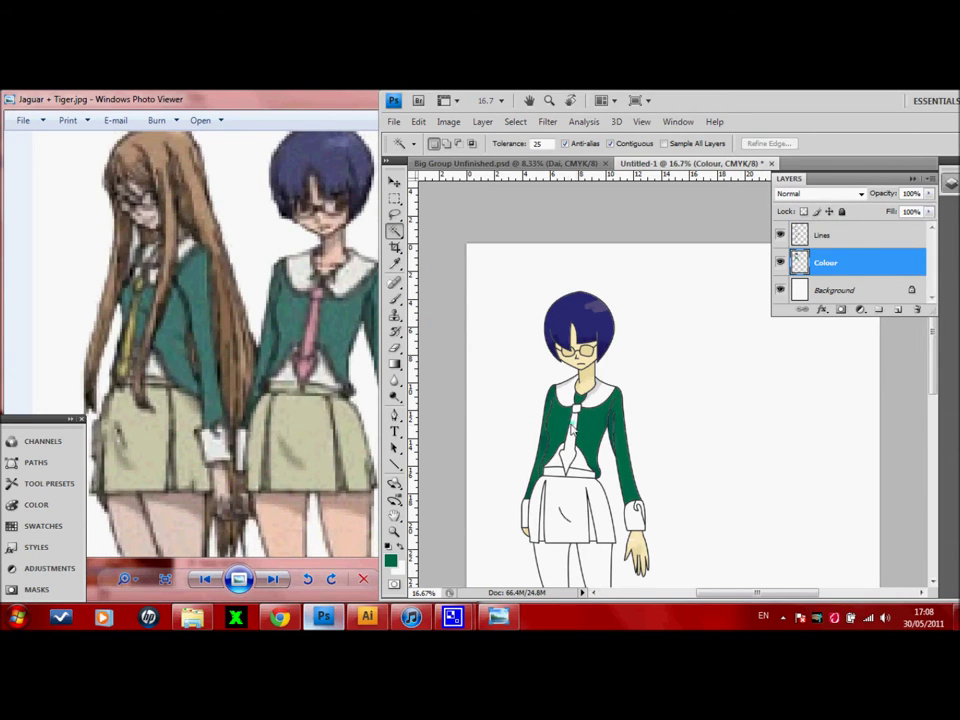
pyautogui.click(838, 243)
pyautogui.click(570, 440)
pyautogui.hotkey('ctrl', 'Tab')
pyautogui.hotkey('ctrl', 'Tab')
pyautogui.press('b')
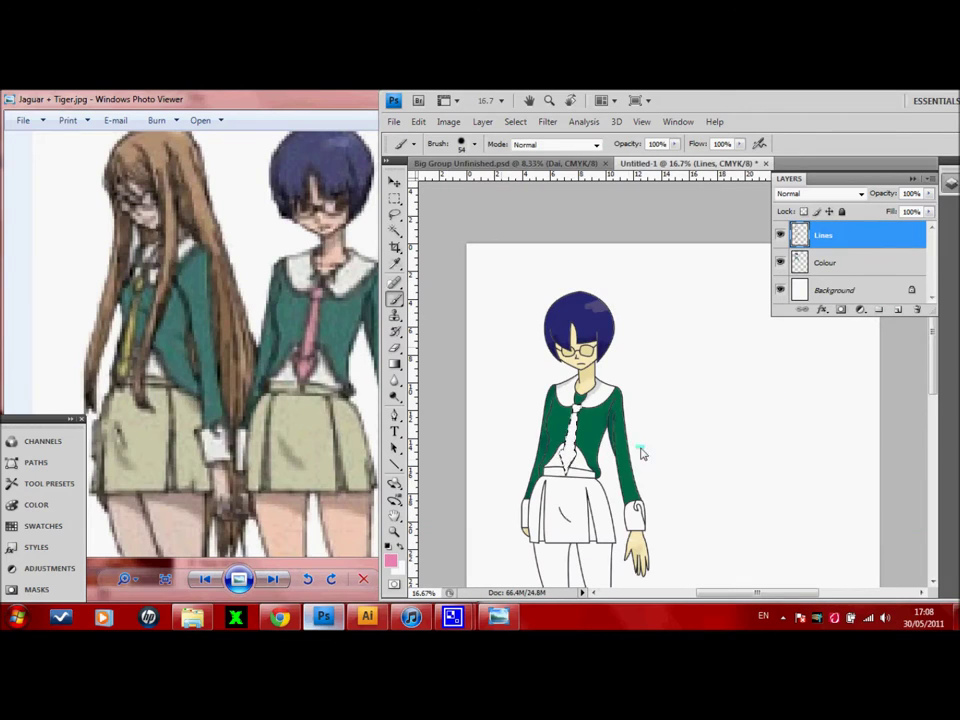
pyautogui.click(825, 262)
pyautogui.moveTo(562, 458); pyautogui.dragTo(568, 470)
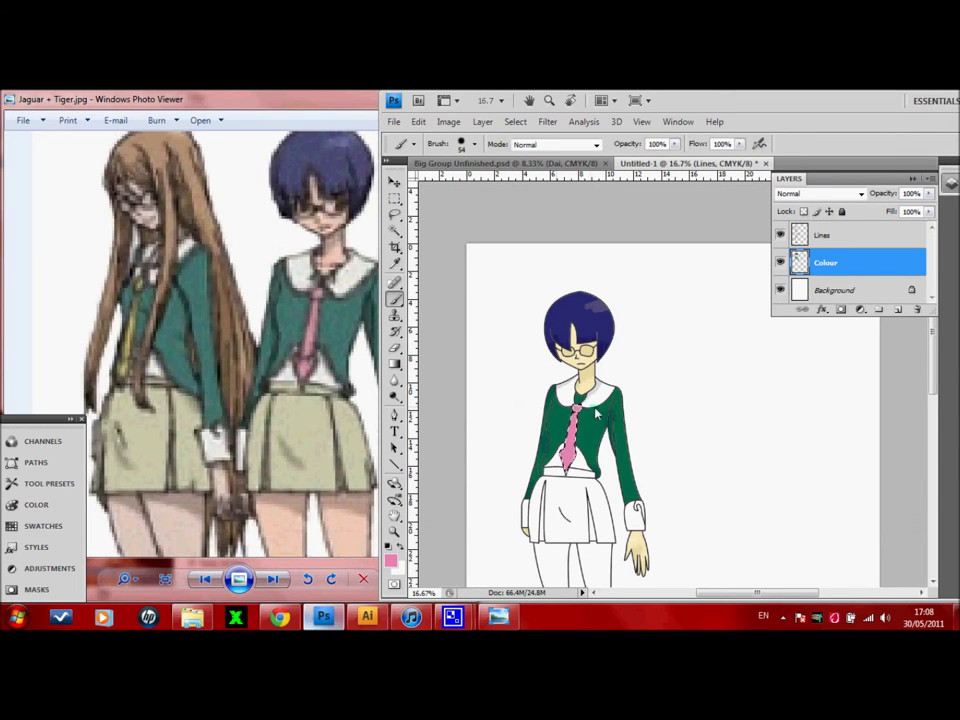
pyautogui.click(395, 199)
# Step: Sample khaki from the group picture and return to the Lines layer
pyautogui.press('w')
pyautogui.hotkey('ctrl', 'Tab')
pyautogui.hotkey('ctrl', 'Tab')
pyautogui.press('i')
pyautogui.press('b')
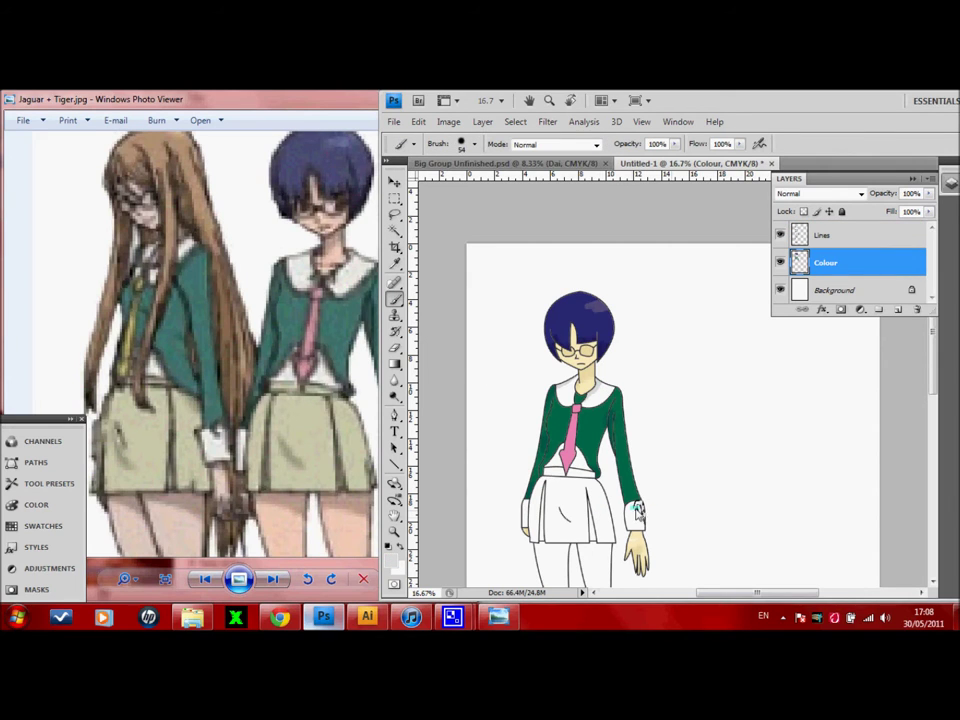
pyautogui.scroll(-3, 928, 344)
pyautogui.click(823, 235)
# Step: Magic Wand the skirt on Lines, sample khaki from the group file, and brush it onto the Colour layer
pyautogui.press('w')
pyautogui.click(563, 424)
pyautogui.press('i')
pyautogui.hotkey('ctrl', 'Tab')
pyautogui.click(643, 450)
pyautogui.hotkey('ctrl', 'Tab')
pyautogui.click(824, 262)
pyautogui.press('b')
pyautogui.moveTo(600, 408); pyautogui.dragTo(549, 419)
pyautogui.moveTo(489, 426)
pyautogui.mouseDown()
pyautogui.moveTo(610, 458)
pyautogui.moveTo(586, 462)
pyautogui.mouseUp()
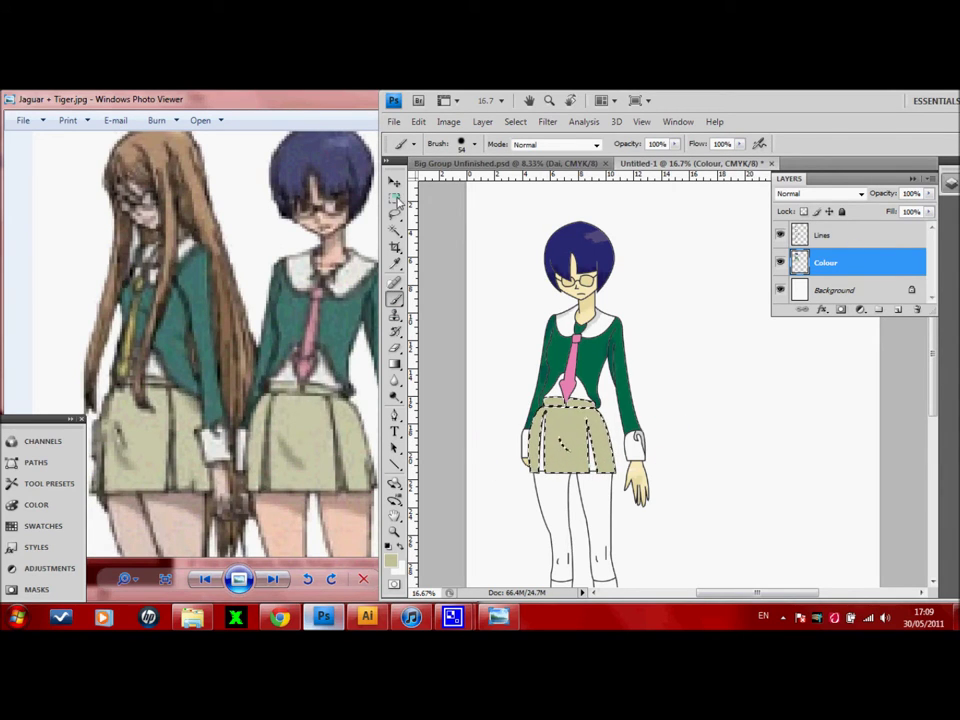
pyautogui.hotkey('ctrl', 'd')
# Step: Select the unpainted strips at the skirt edges and fill them with khaki too
pyautogui.hotkey('alt', ']')
pyautogui.press('m')
pyautogui.click(397, 228)
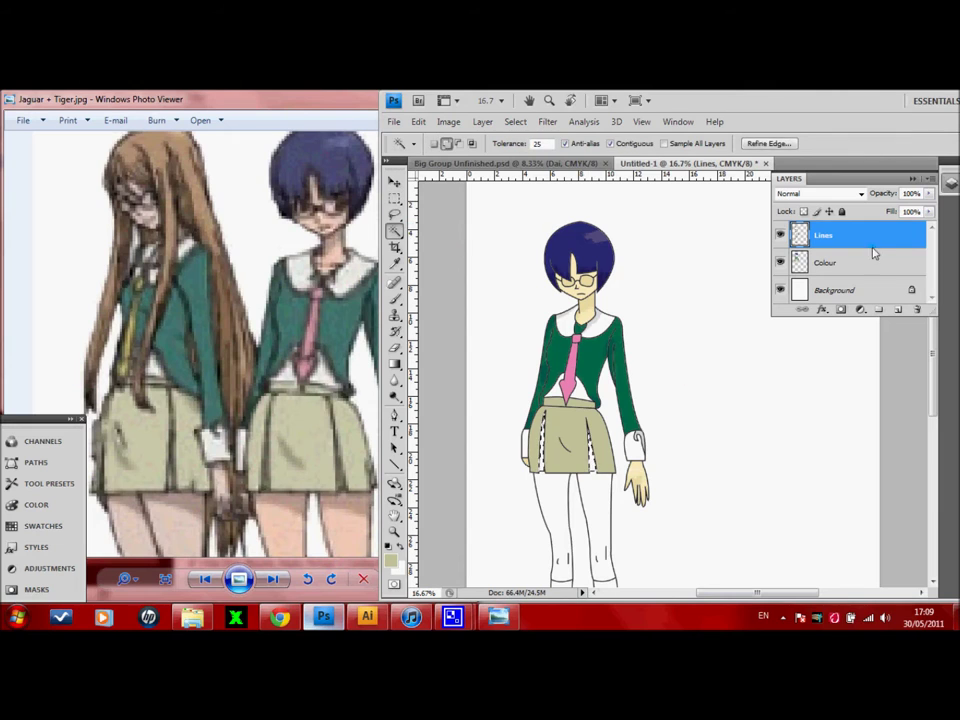
pyautogui.click(868, 260)
pyautogui.hotkey('ctrl', 'Tab')
pyautogui.press('i')
pyautogui.hotkey('ctrl', 'Tab')
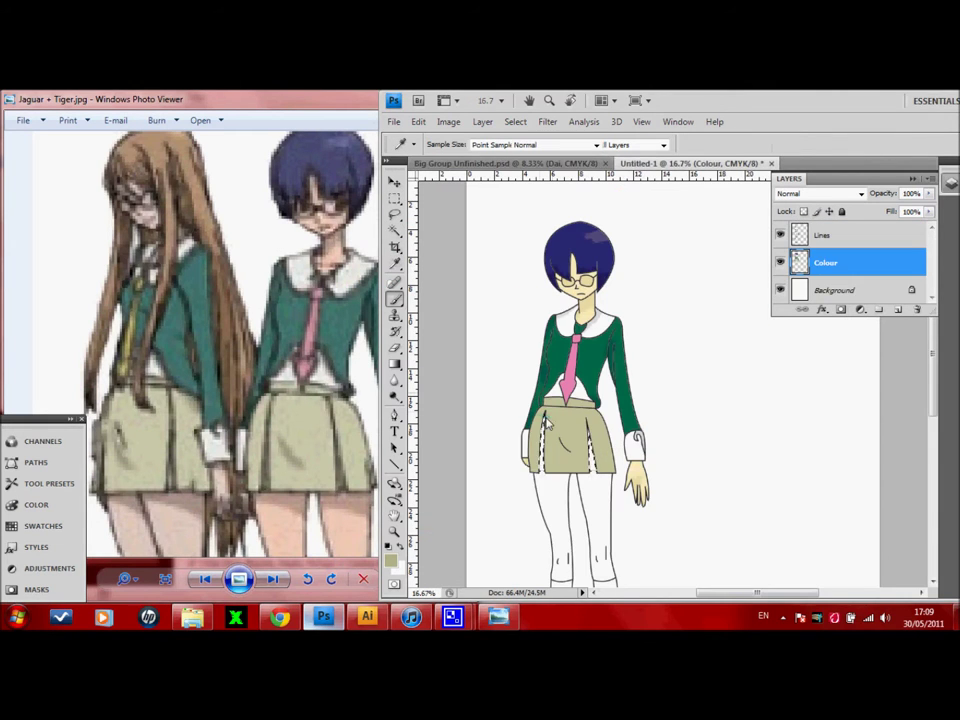
pyautogui.press('b')
pyautogui.hotkey('ctrl', 'd')
# Step: Select both legs and start painting the pale skin tone across their tops
pyautogui.hotkey('alt', ']')
pyautogui.press('w')
pyautogui.click(575, 530)
pyautogui.hotkey('alt', '[')
pyautogui.press('i')
pyautogui.click(395, 298)
pyautogui.moveTo(605, 480); pyautogui.dragTo(547, 482)
# Step: Extend the skin tone down the legs and select the hand area for painting
pyautogui.moveTo(638, 473)
pyautogui.mouseDown()
pyautogui.moveTo(611, 498)
pyautogui.moveTo(523, 531)
pyautogui.moveTo(618, 543)
pyautogui.mouseUp()
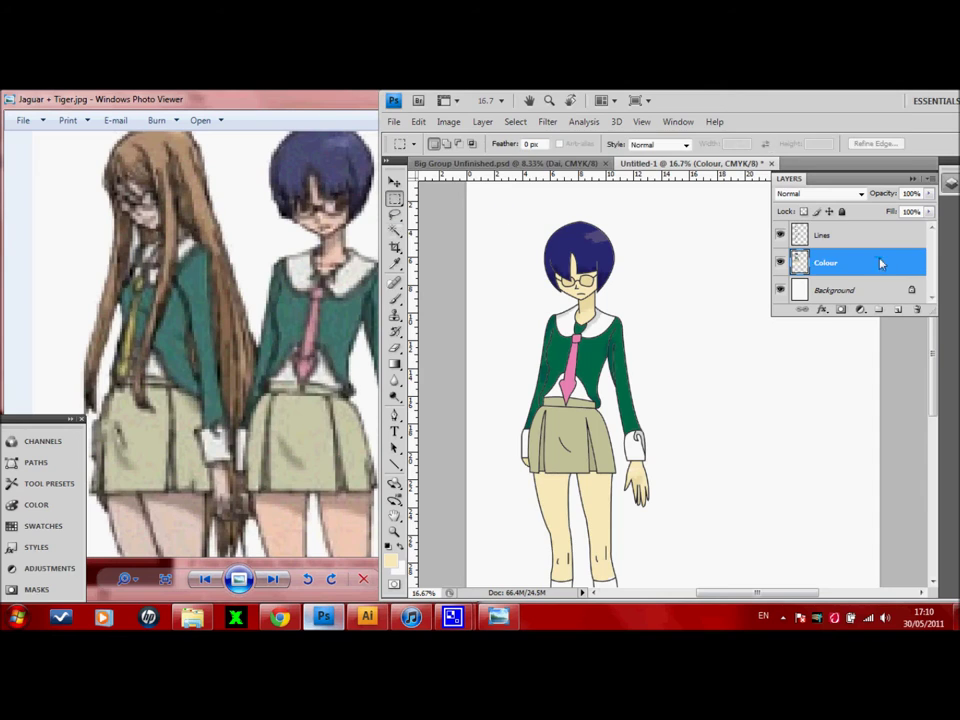
pyautogui.click(840, 235)
pyautogui.press('w')
pyautogui.click(637, 485)
pyautogui.click(840, 262)
pyautogui.press('b')
# Step: Magic Wand the left and right legs on Lines and paint them with the sampled skin tone
pyautogui.click(840, 235)
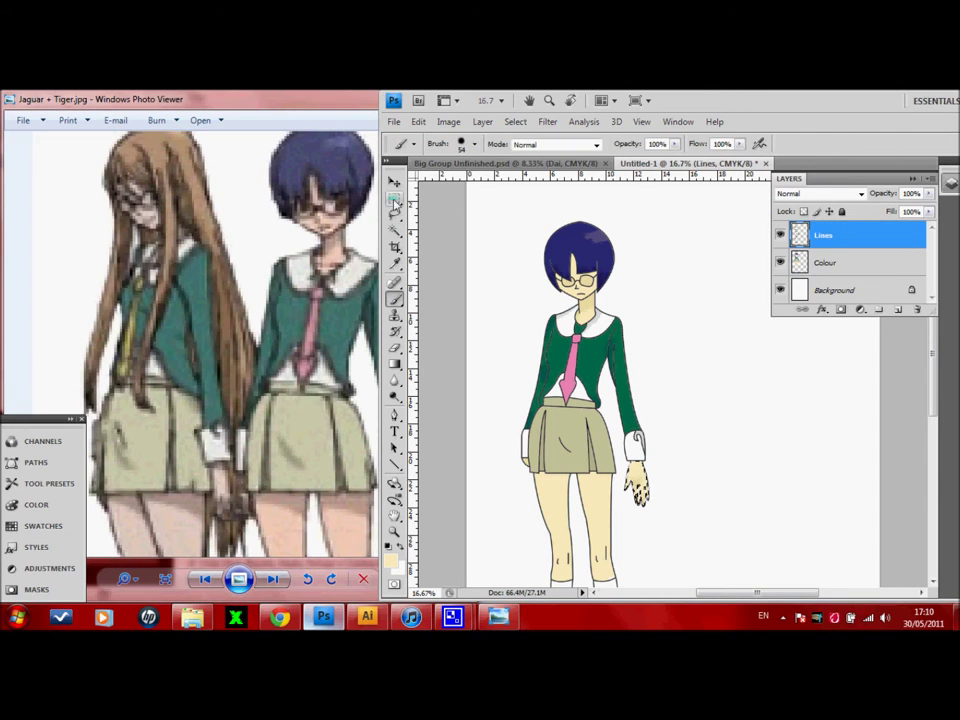
pyautogui.press('w')
pyautogui.click(552, 520)
pyautogui.click(840, 262)
pyautogui.press('i')
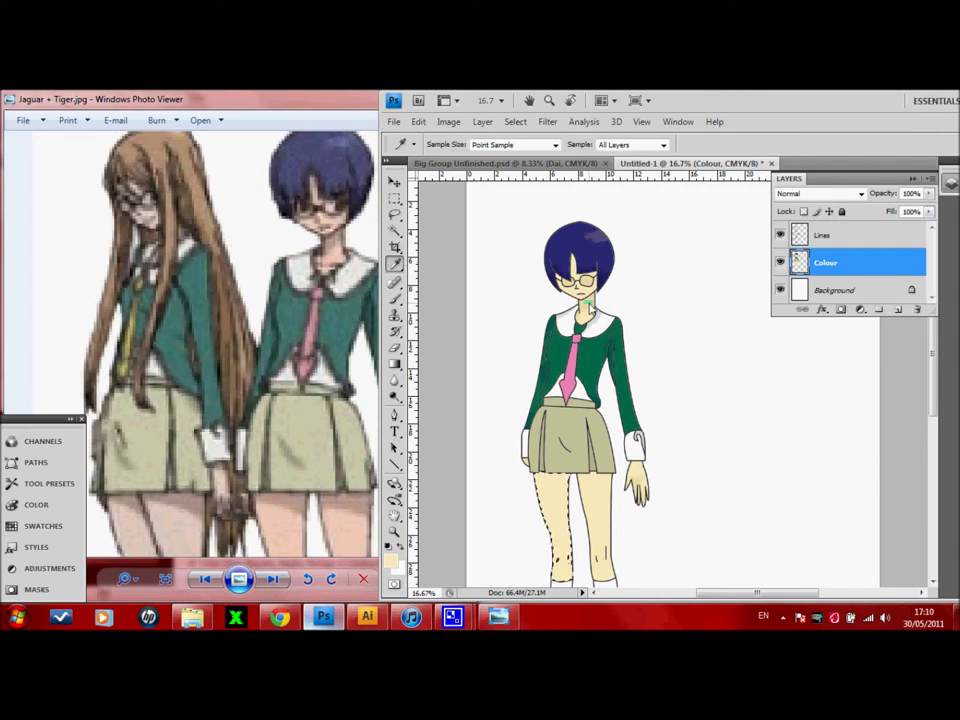
pyautogui.click(396, 232)
pyautogui.keyDown('shift'); pyautogui.click(605, 510); pyautogui.keyUp('shift')
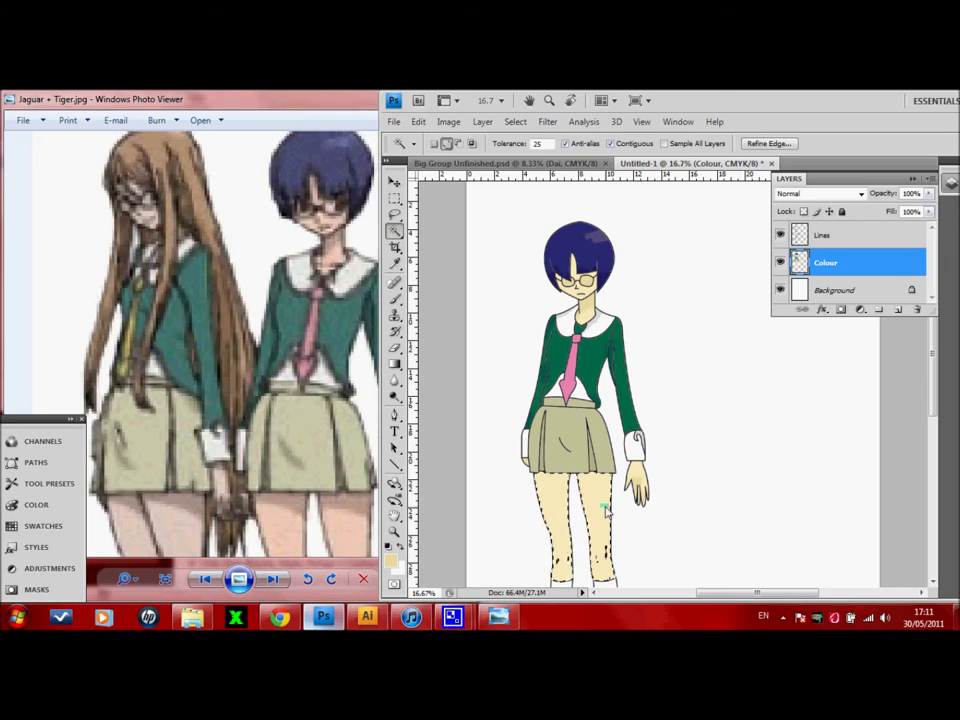
pyautogui.click(869, 235)
pyautogui.hotkey('ctrl', 'd')
pyautogui.click(395, 297)
pyautogui.hotkey('alt', '[')
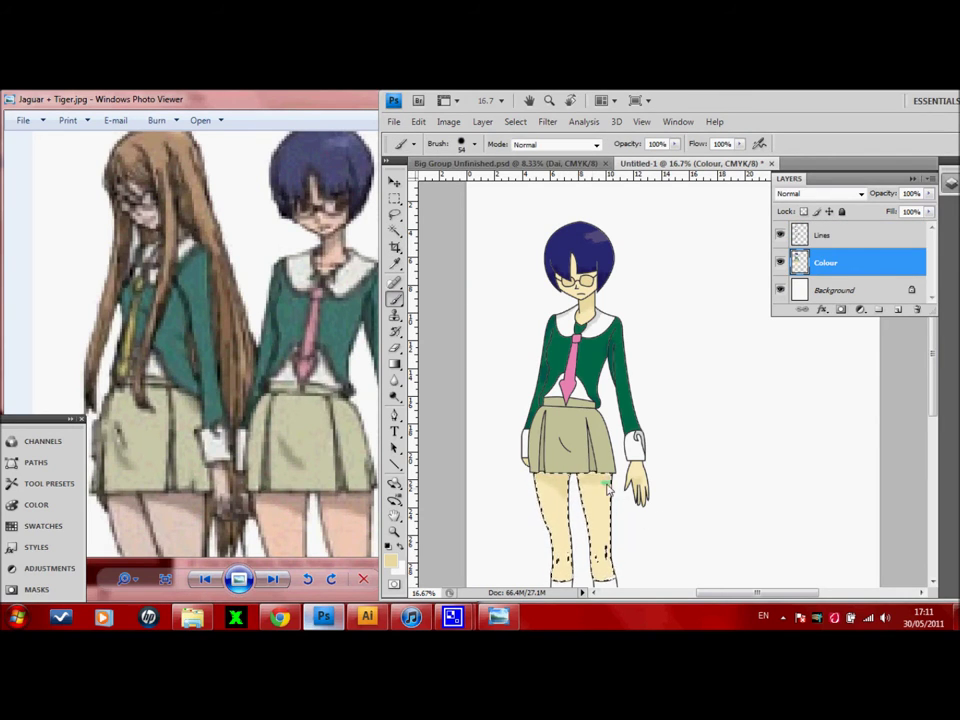
# Step: Select both socks on the Lines layer and check their colour in the group picture
pyautogui.moveTo(322, 457); pyautogui.dragTo(322, 277)
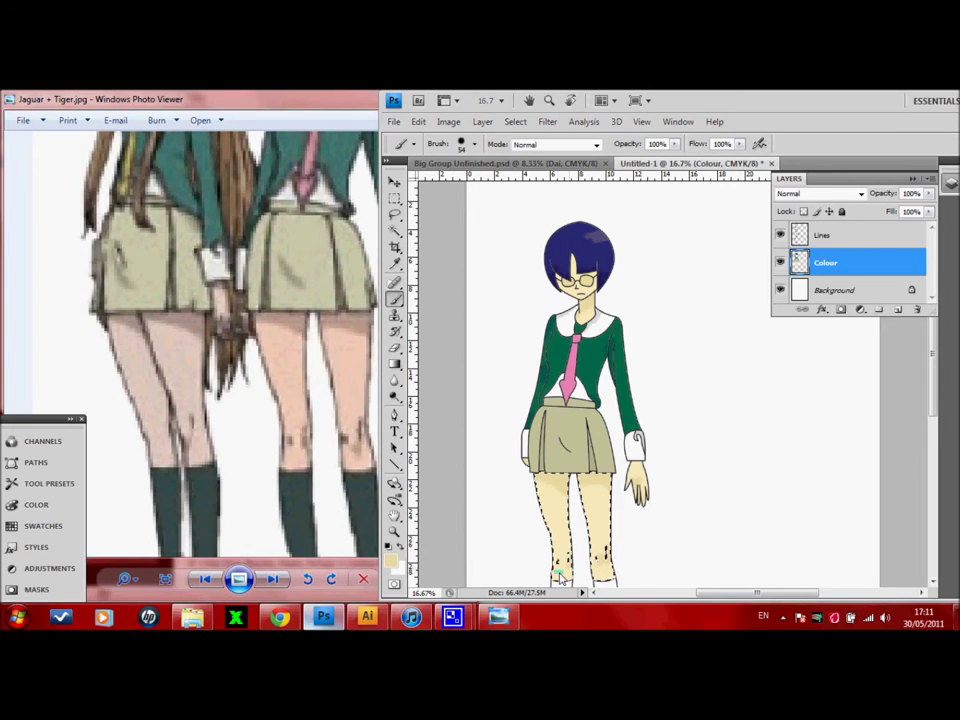
pyautogui.press('m')
pyautogui.hotkey('ctrl', 'd')
pyautogui.click(857, 239)
pyautogui.scroll(-5, 600, 450)
pyautogui.press('w')
pyautogui.click(604, 510)
pyautogui.hotkey('ctrl', 'Tab')
pyautogui.press('i')
pyautogui.hotkey('ctrl', 'Tab')
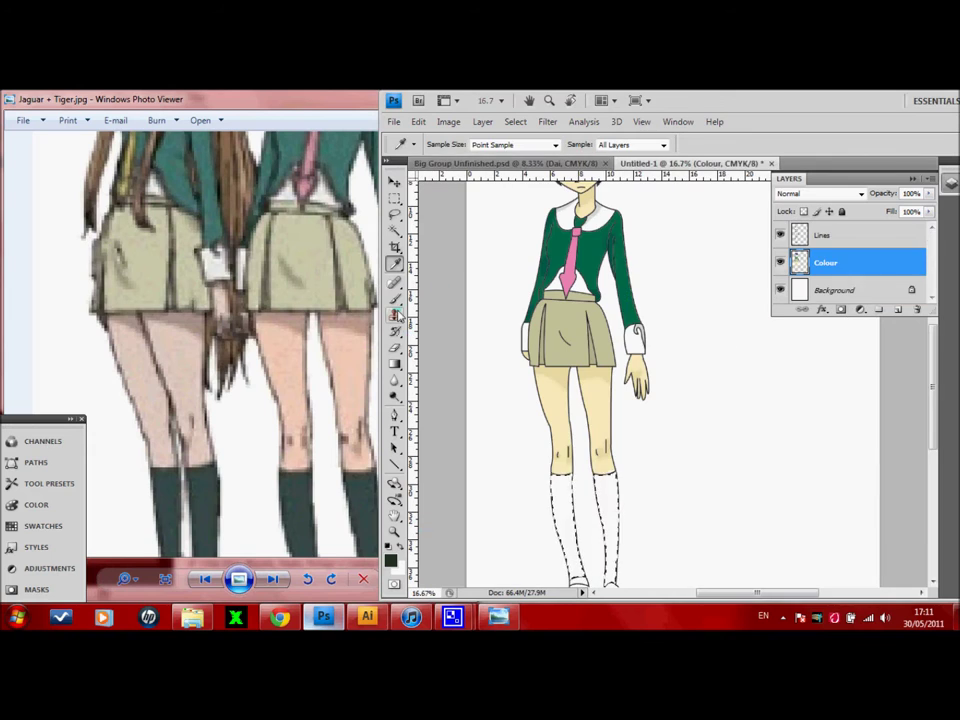
# Step: Paint the socks dark and the shoes brown using colours sampled from the group picture
pyautogui.press('b')
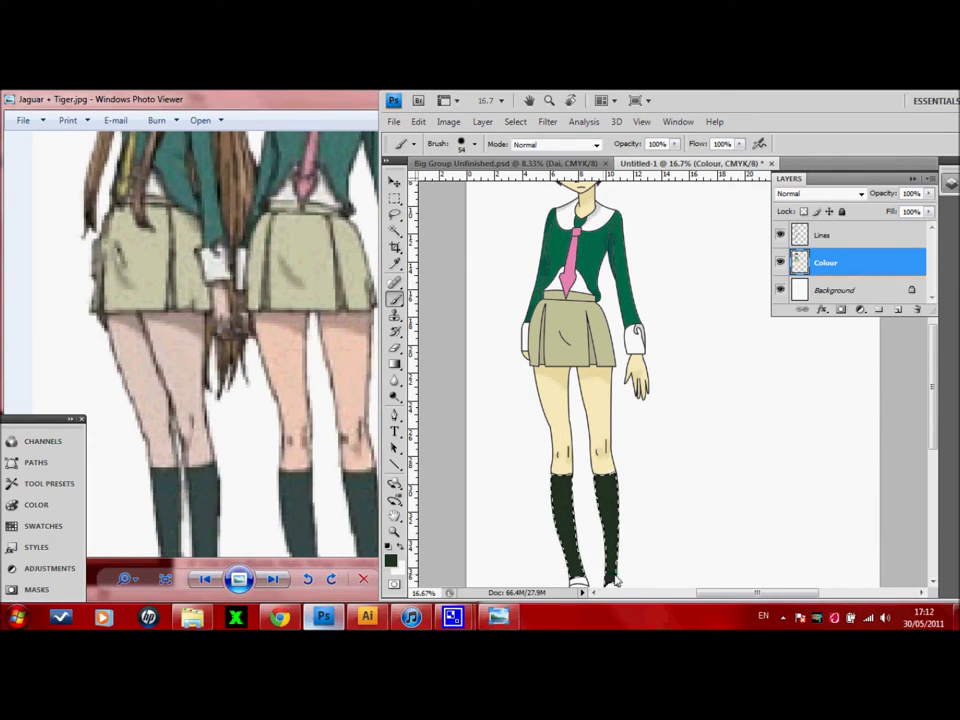
pyautogui.hotkey('ctrl', 'd')
pyautogui.scroll(-3, 600, 400)
pyautogui.hotkey('alt', ']')
pyautogui.press('w')
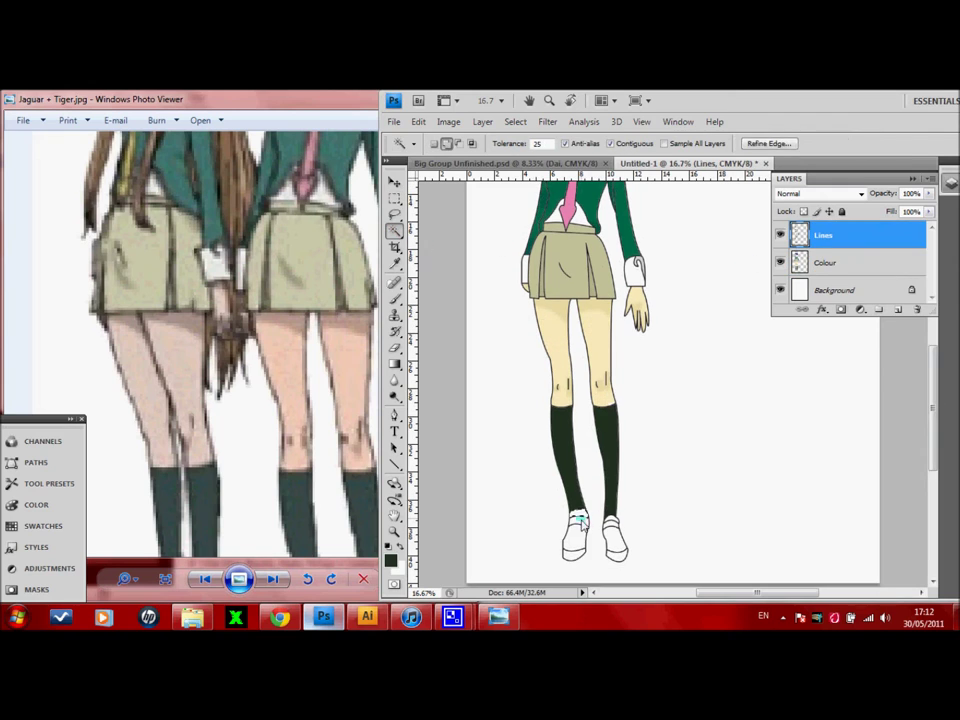
pyautogui.hotkey('alt', '[')
pyautogui.hotkey('ctrl', 'Tab')
pyautogui.press('i')
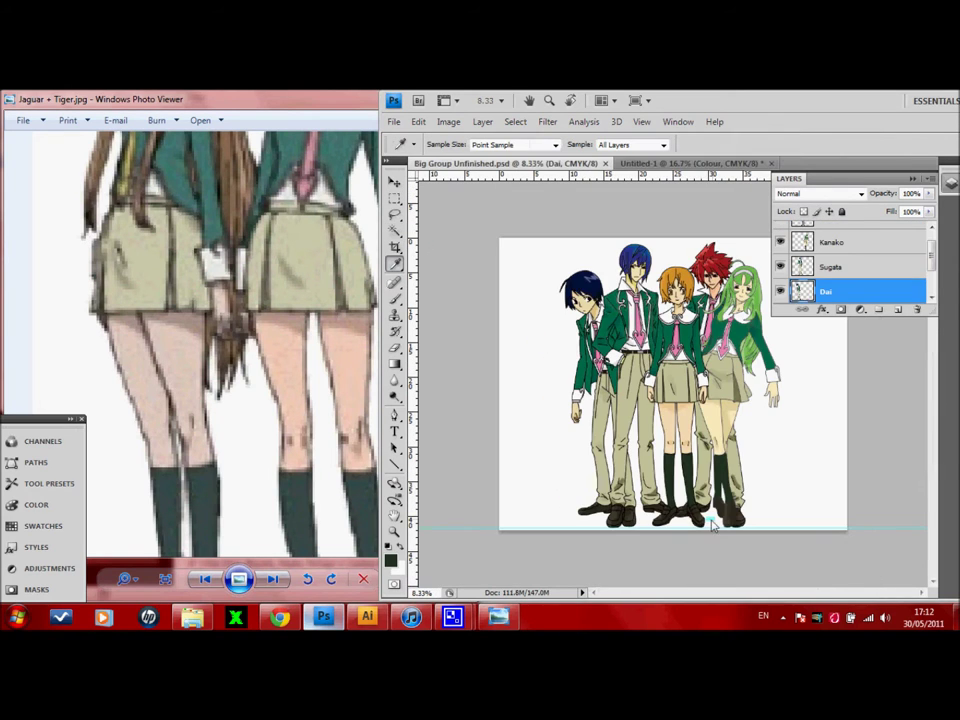
pyautogui.hotkey('ctrl', 'Tab')
pyautogui.press('b')
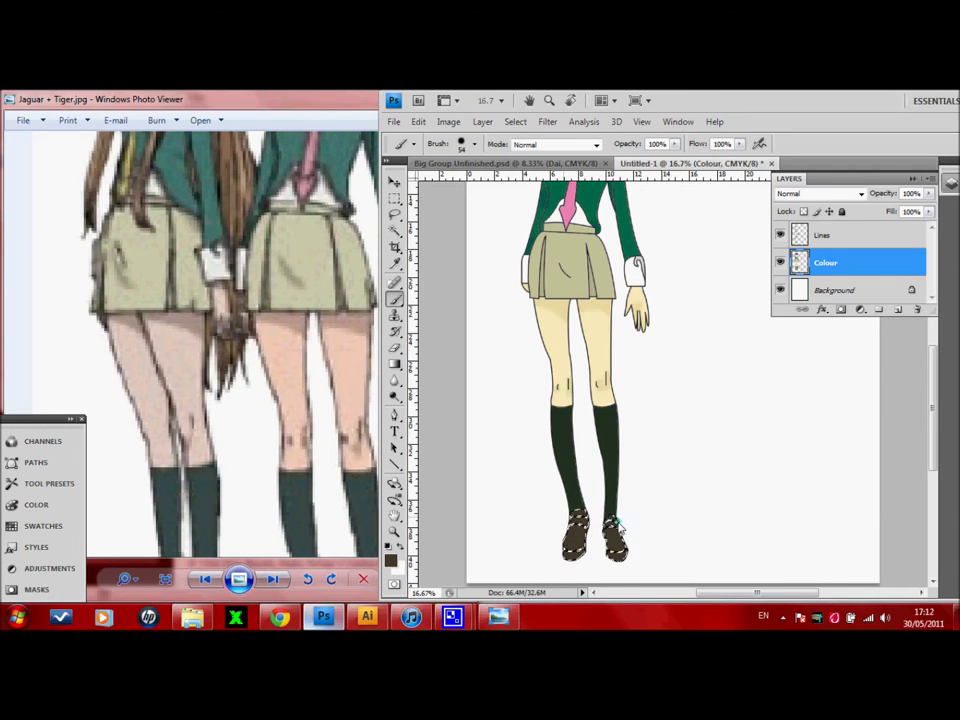
pyautogui.hotkey('ctrl', 'd')
pyautogui.press('m')
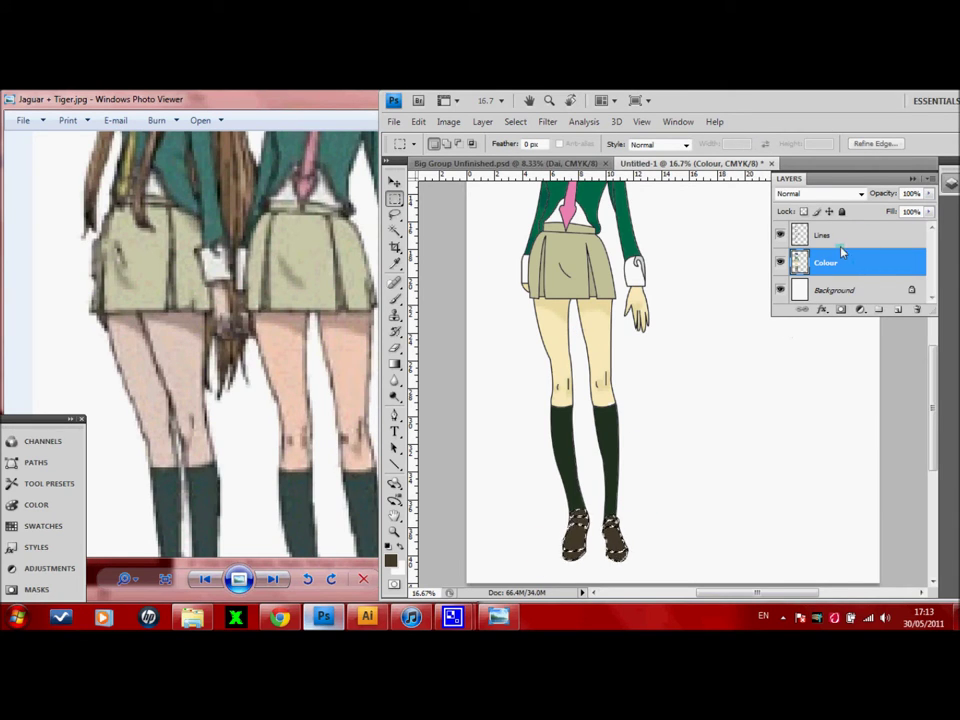
# Step: Recheck the shoe colour against the group picture and clear the shoe selection
pyautogui.hotkey('alt', ']')
pyautogui.hotkey('ctrl', 'Tab')
pyautogui.press('i')
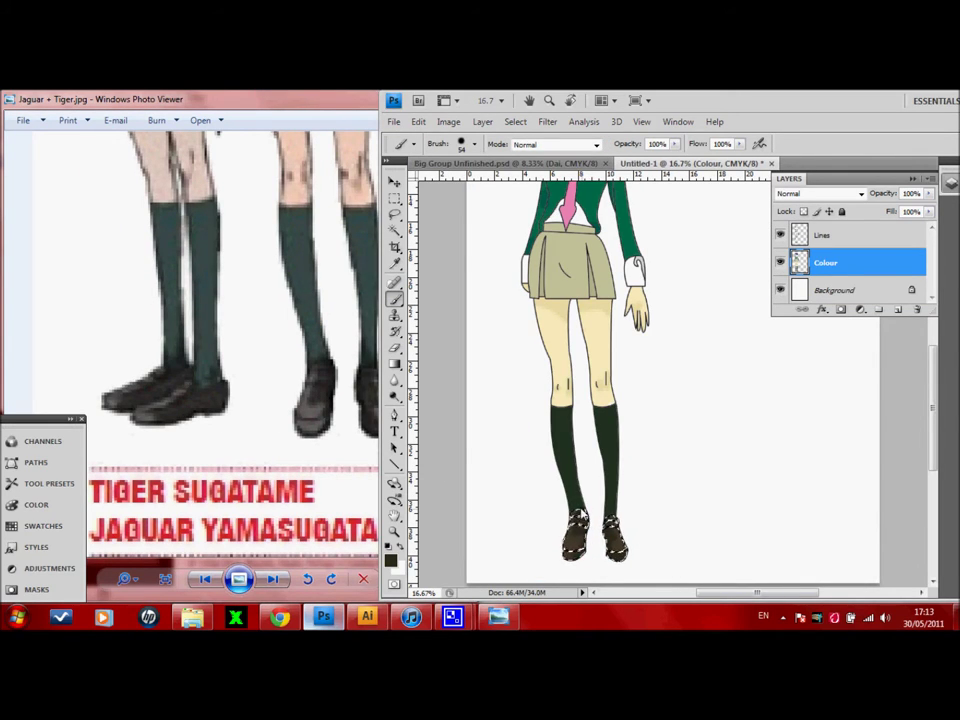
pyautogui.hotkey('ctrl', 'd')
pyautogui.press('m')
pyautogui.scroll(3, 718, 425)
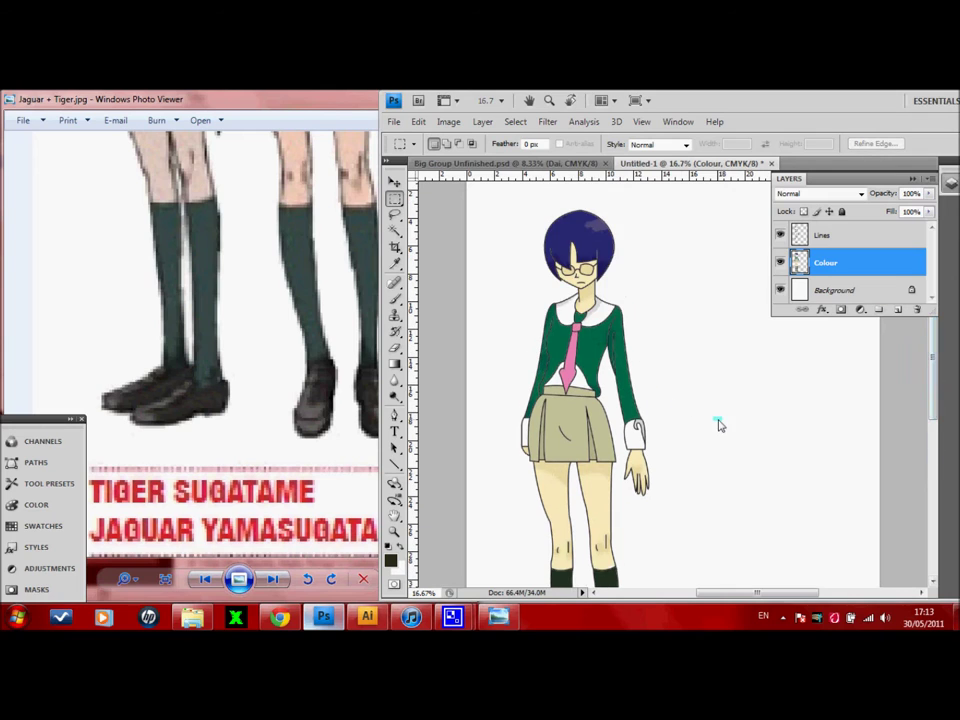
# Step: Set the Lines layer's Hue/Saturation Lightness to -100 to make the line art black
pyautogui.click(822, 235)
pyautogui.hotkey('ctrl', 'u')
pyautogui.moveTo(757, 441); pyautogui.dragTo(806, 441)
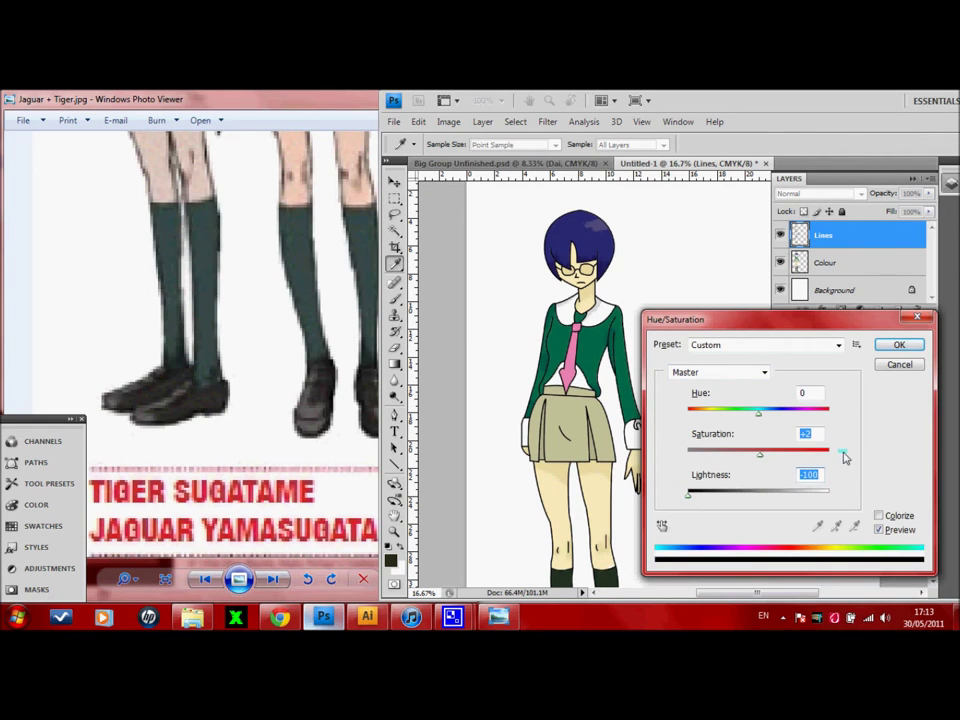
pyautogui.click(898, 345)
pyautogui.hotkey('ctrl', '-')
pyautogui.hotkey('ctrl', '-')
pyautogui.hotkey('ctrl', '+')
# Step: Try merging the Colour layer into Lines, undo it, and switch to Big Group Unfinished
pyautogui.keyDown('shift'); pyautogui.click(827, 262); pyautogui.keyUp('shift')
pyautogui.rightClick(827, 255)
pyautogui.click(776, 560)
pyautogui.hotkey('ctrl', 'z')
pyautogui.hotkey('ctrl', 'Tab')
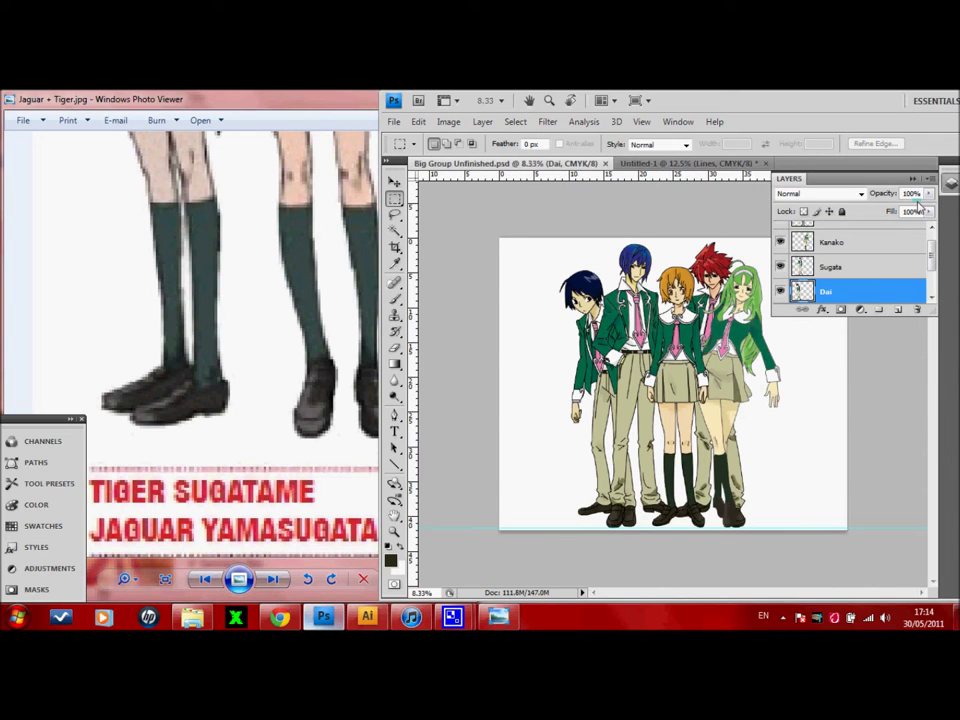
# Step: Paste the purple-haired girl into the group, move her left, and place her layer below Dai
pyautogui.hotkey('ctrl', 'v')
pyautogui.press('v')
pyautogui.moveTo(745, 400); pyautogui.dragTo(585, 393)
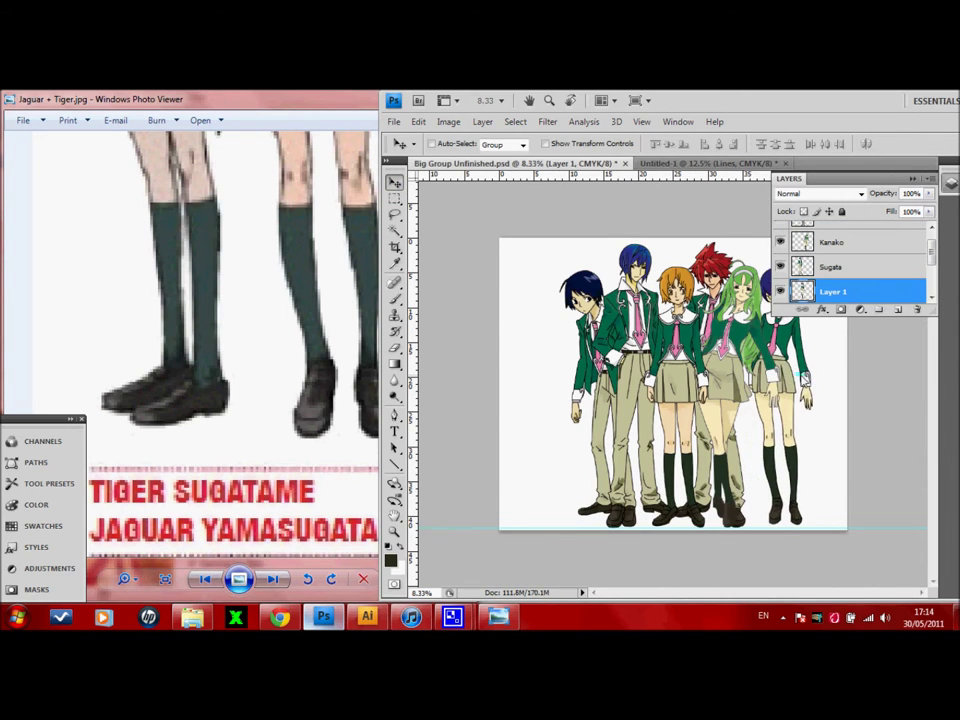
pyautogui.scroll(-1, 850, 265)
pyautogui.moveTo(830, 251); pyautogui.dragTo(830, 292)
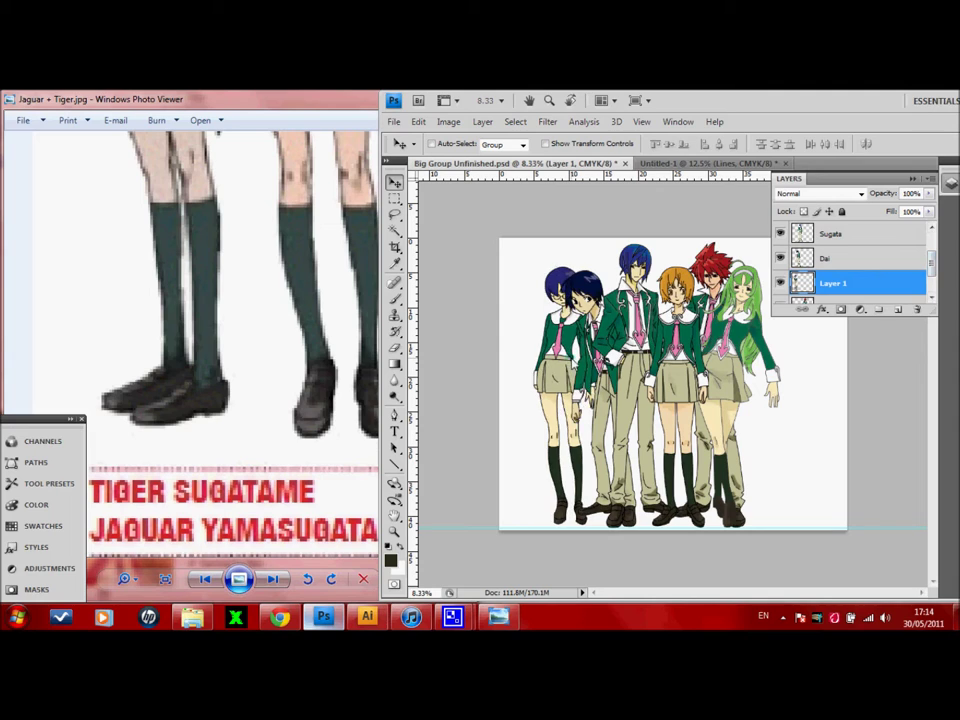
pyautogui.hotkey('shift', 'Right')
pyautogui.hotkey('shift', 'Right')
pyautogui.hotkey('shift', 'Right')
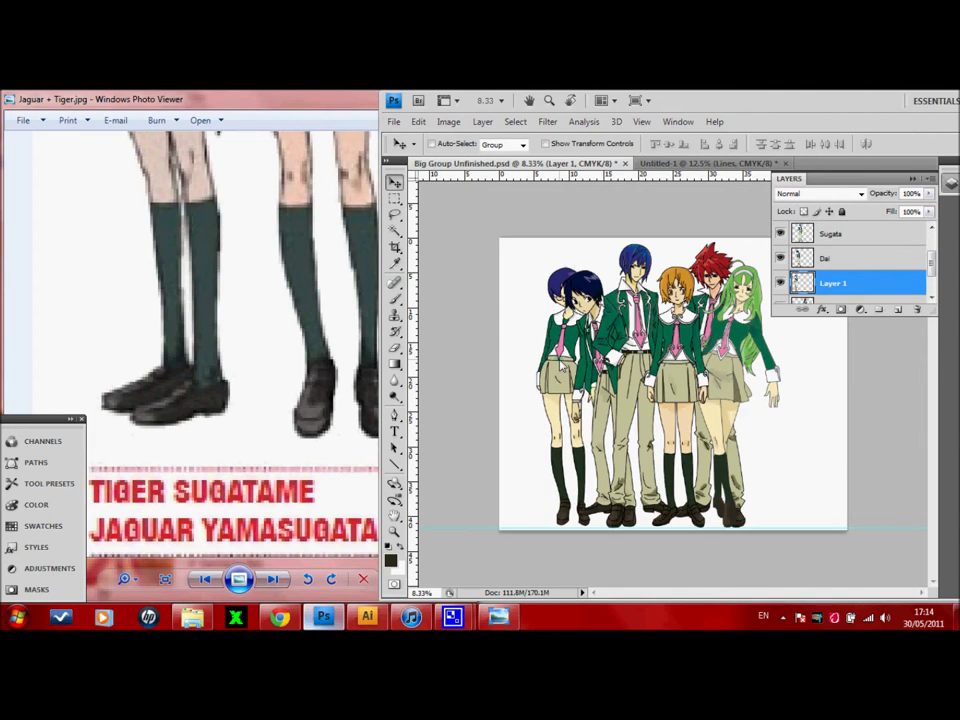
pyautogui.hotkey('ctrl', 't')
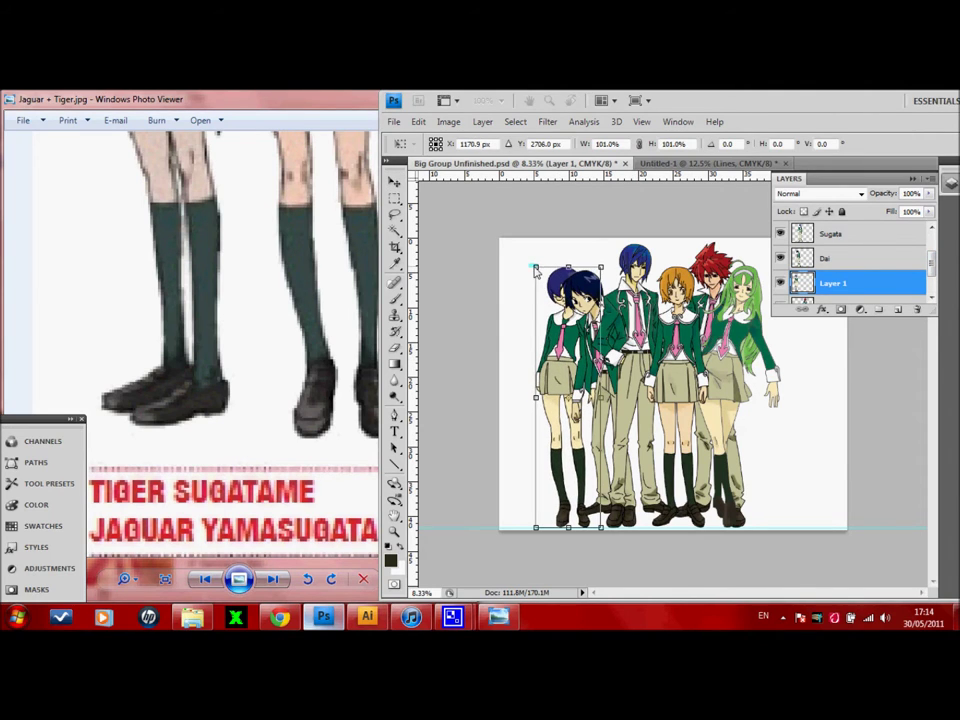
# Step: Rename the pasted Layer 1 to 'Tiger'
pyautogui.doubleClick(835, 283)
pyautogui.write('Tiger')
pyautogui.press('Return')
pyautogui.press('m')
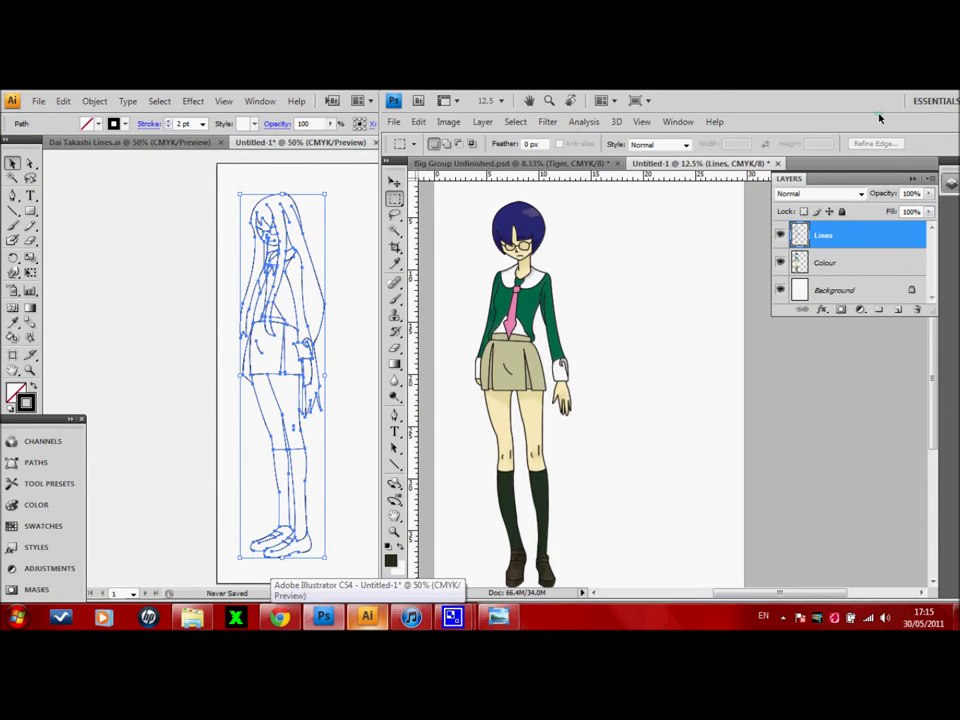
# Step: Save the girl's document as 'Tiger Colour' and close it
pyautogui.hotkey('ctrl', 'v')
pyautogui.press('Return')
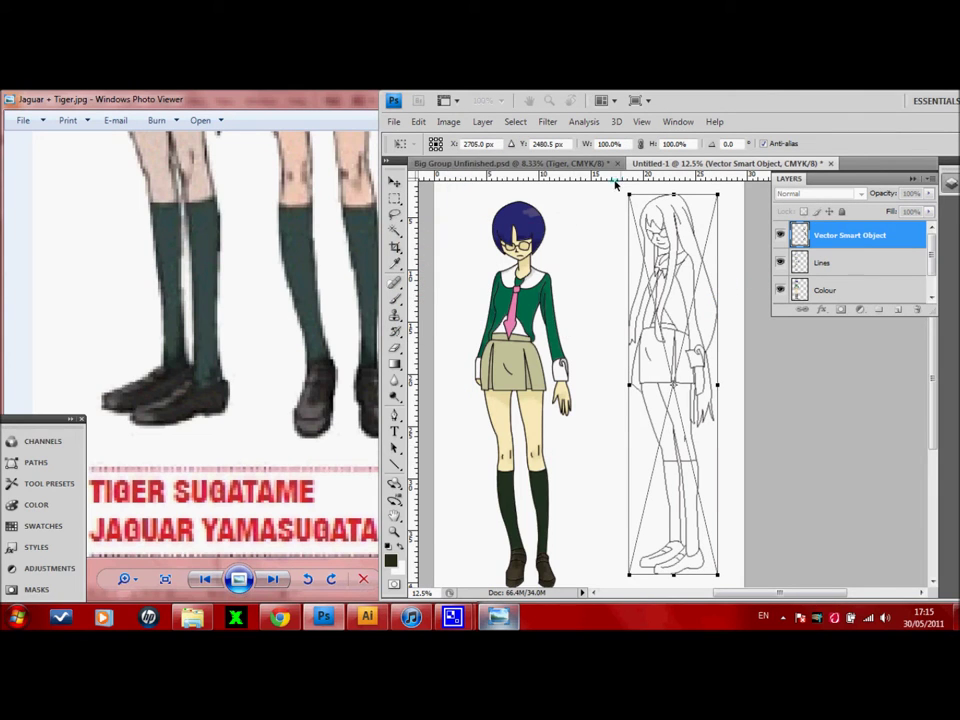
pyautogui.press('Escape')
pyautogui.click(394, 121)
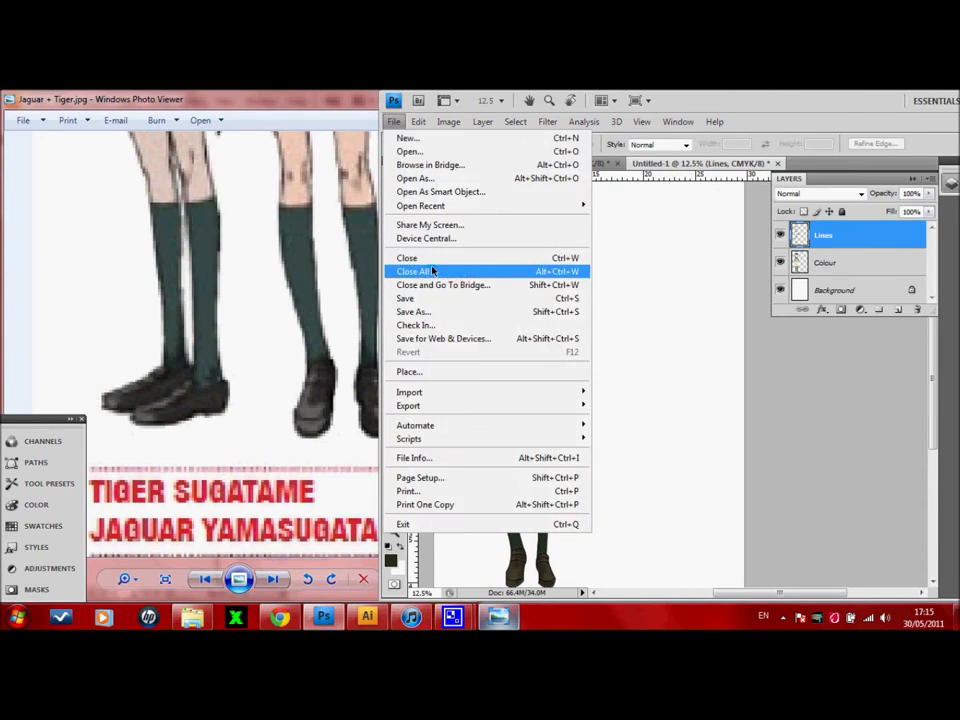
pyautogui.click(413, 311)
pyautogui.write('Tiger Colour')
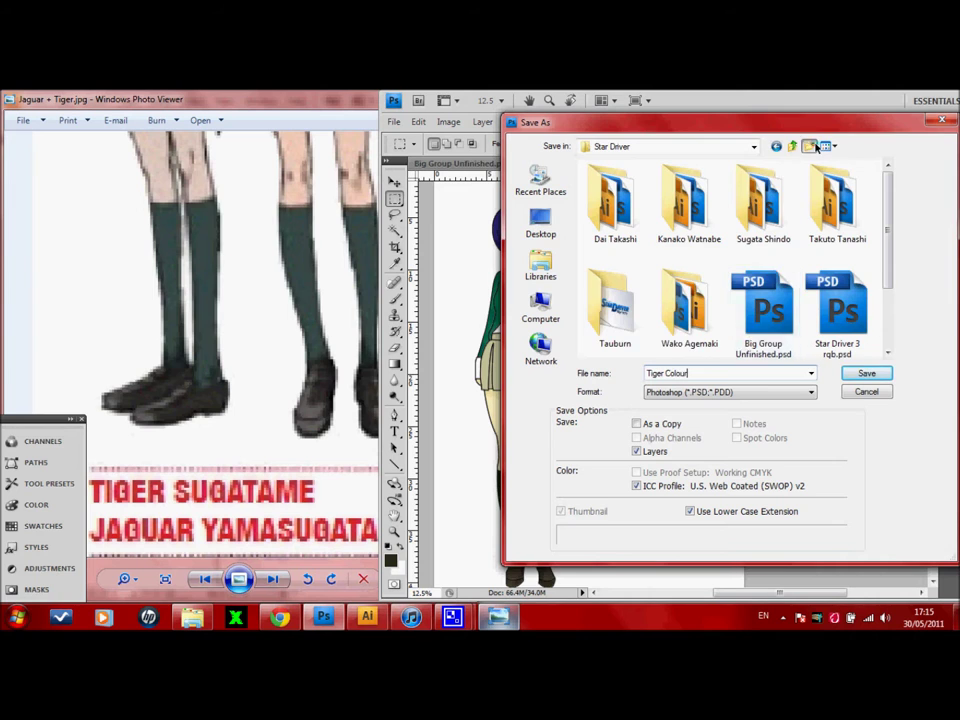
pyautogui.click(866, 373)
pyautogui.click(652, 257)
pyautogui.hotkey('ctrl', 'w')
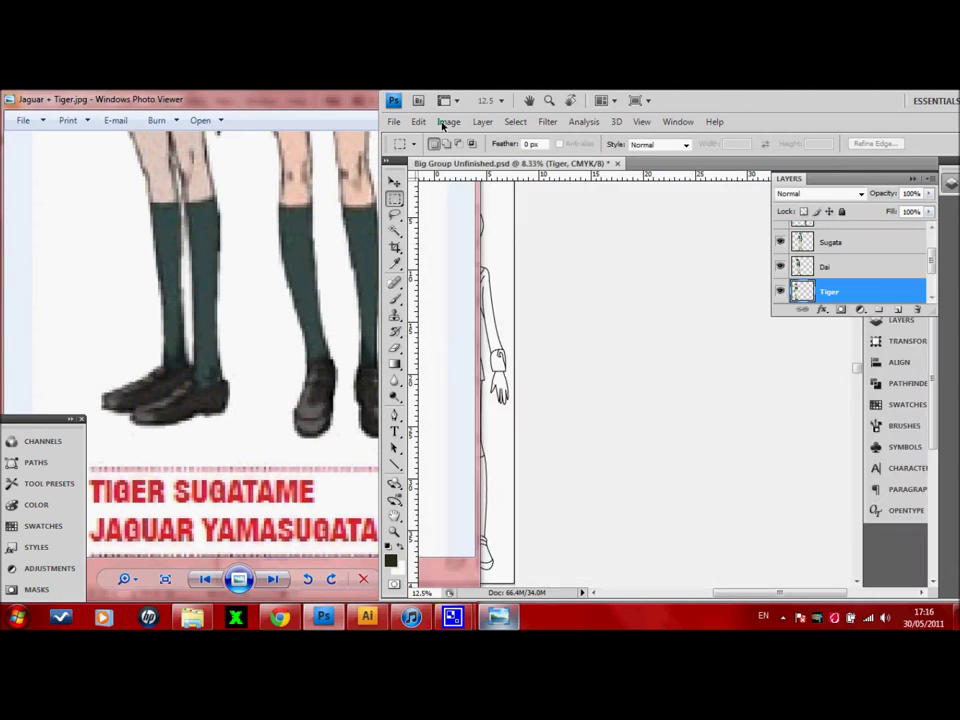
# Step: Create a new document and place the copied long-haired line art as a Smart Object
pyautogui.hotkey('ctrl', 'n')
pyautogui.click(515, 229)
pyautogui.press('Escape')
pyautogui.press('Escape')
pyautogui.hotkey('ctrl', 'n')
pyautogui.press('Return')
pyautogui.hotkey('ctrl', 'v')
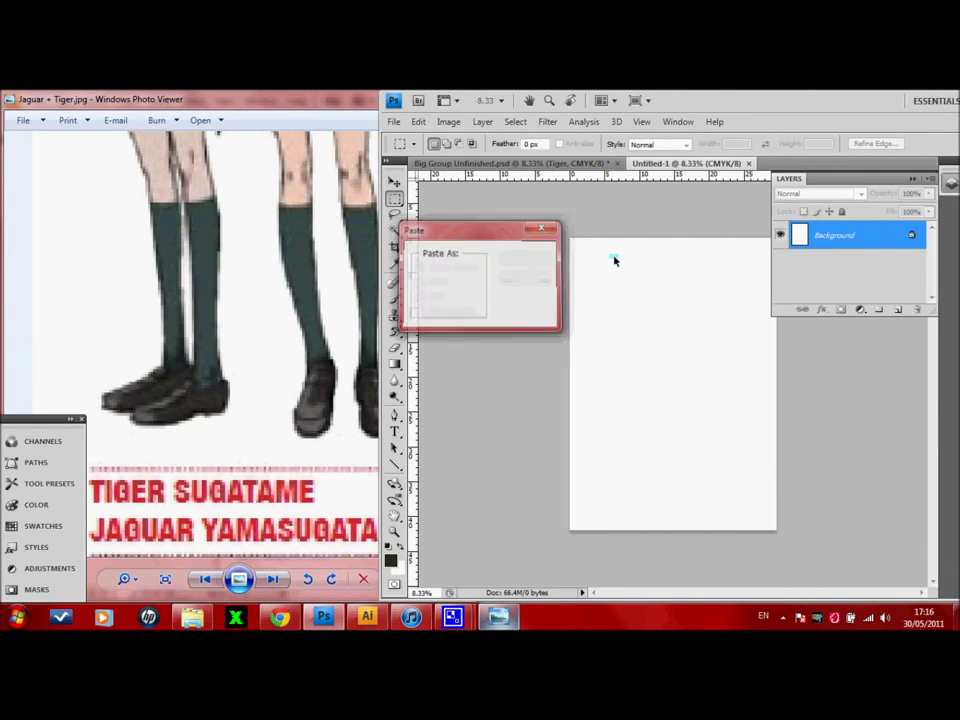
pyautogui.press('Return')
pyautogui.press('Return')
pyautogui.hotkey('ctrl', '+')
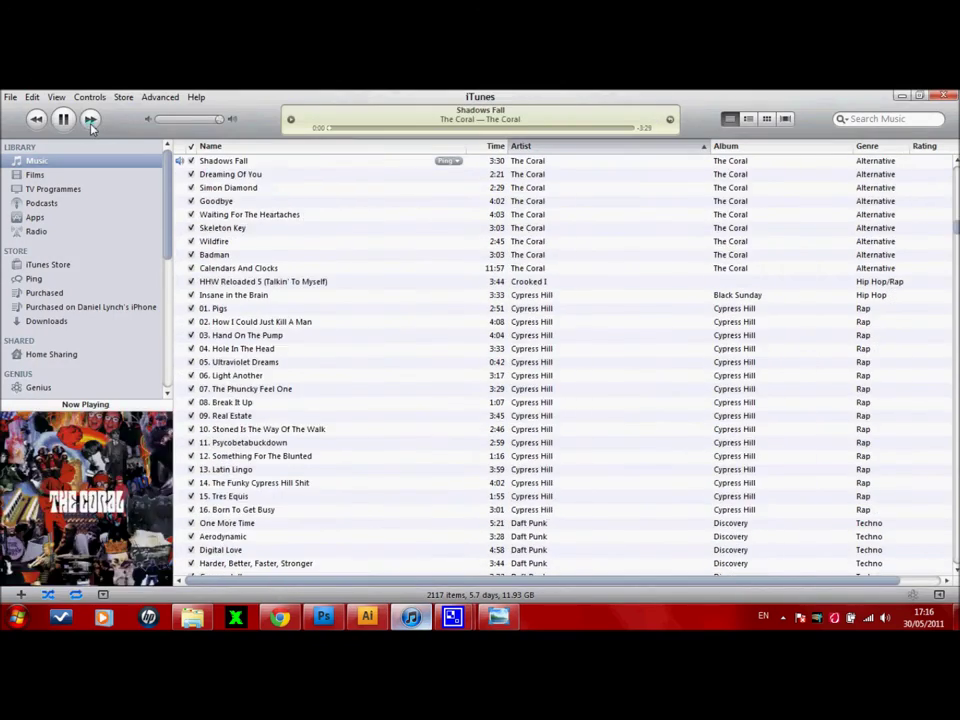
pyautogui.click(91, 119)
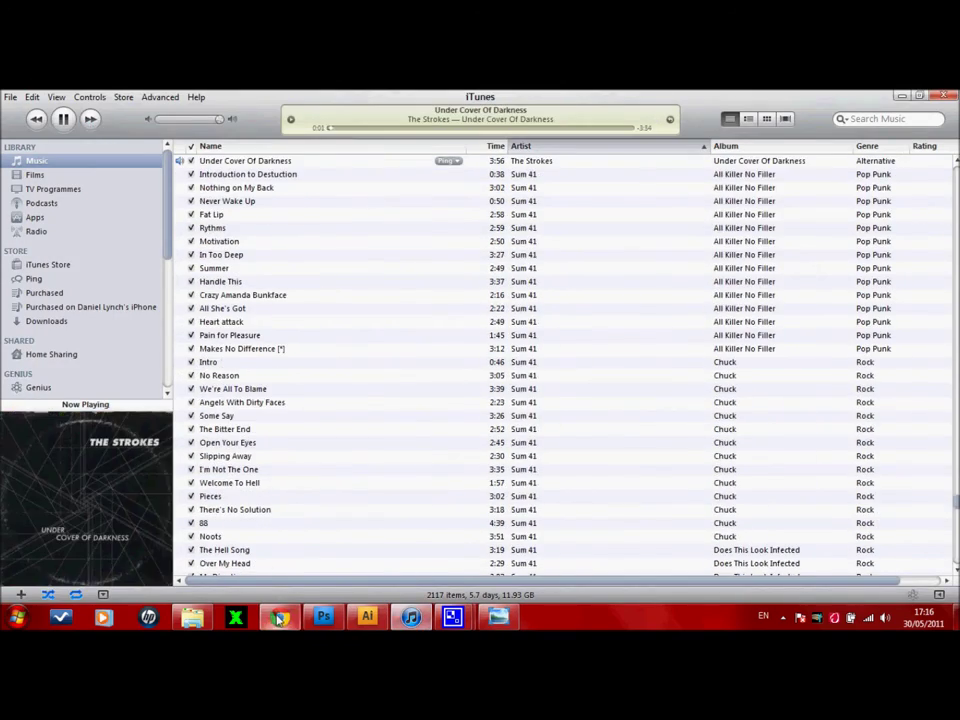
pyautogui.click(323, 617)
# Step: Rename the line-art layer to Lines and add a new layer named 'Colour'
pyautogui.doubleClick(840, 236)
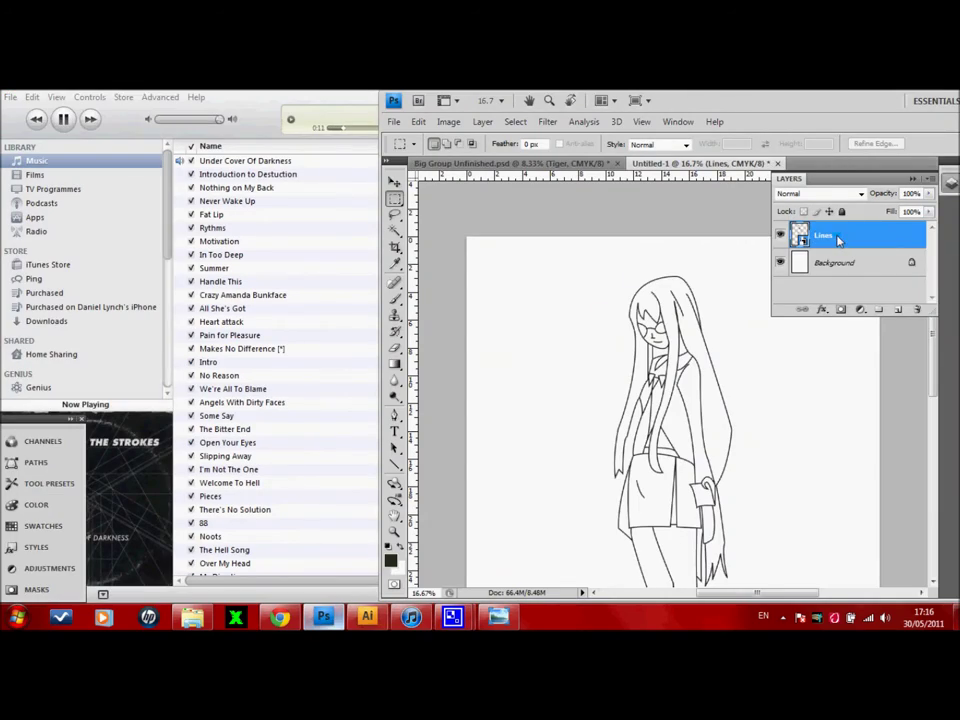
pyautogui.click(482, 121)
pyautogui.click(696, 128)
pyautogui.write('Colour')
pyautogui.press('Return')
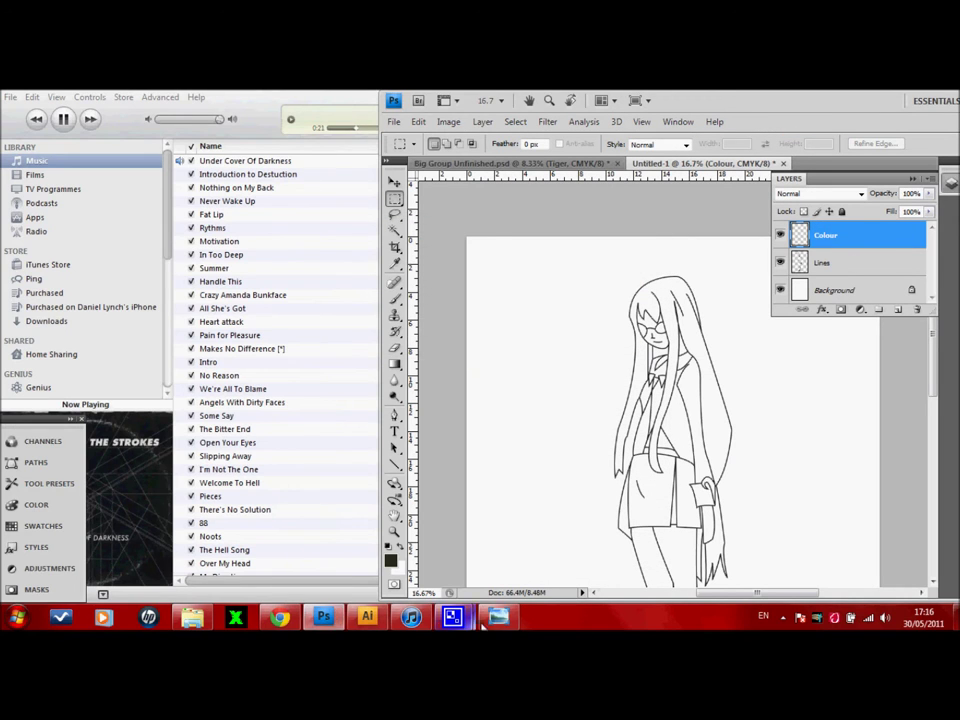
pyautogui.click(452, 617)
pyautogui.click(410, 231)
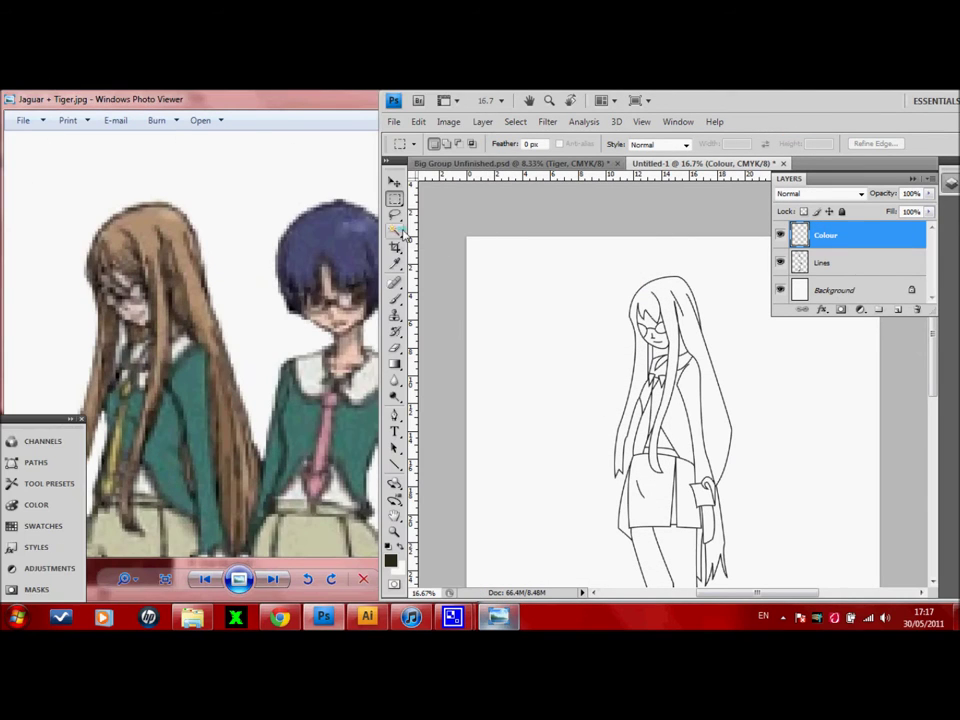
# Step: Magic Wand the long-haired girl's hair on the Lines layer, moved above Colour
pyautogui.click(840, 262)
pyautogui.hotkey('ctrl', ']')
pyautogui.click(664, 418)
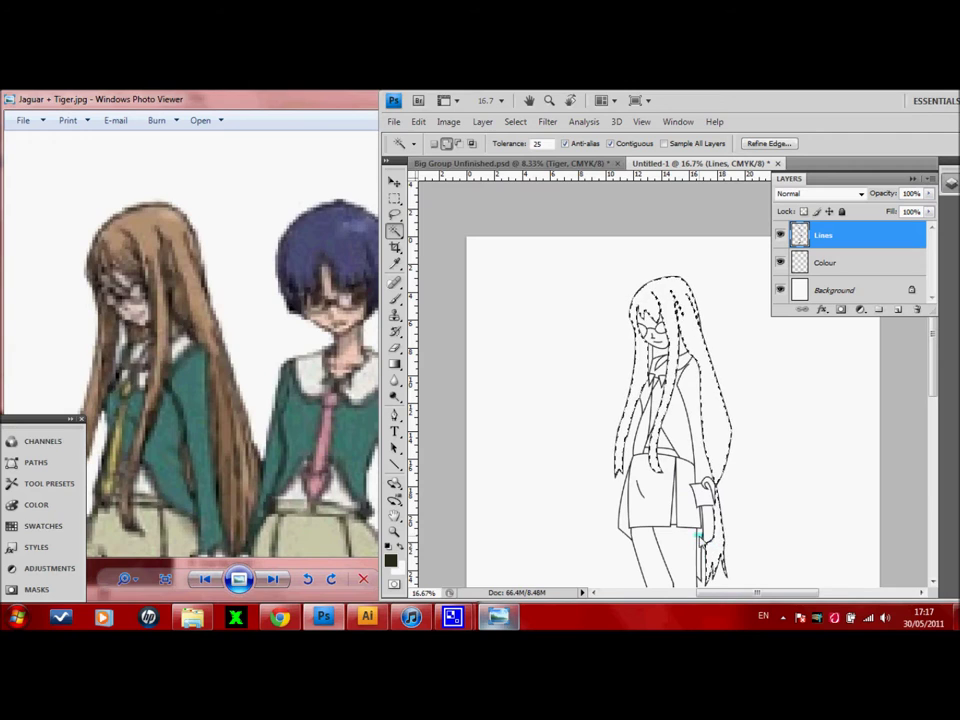
pyautogui.moveTo(230, 420); pyautogui.dragTo(230, 220)
pyautogui.click(538, 405)
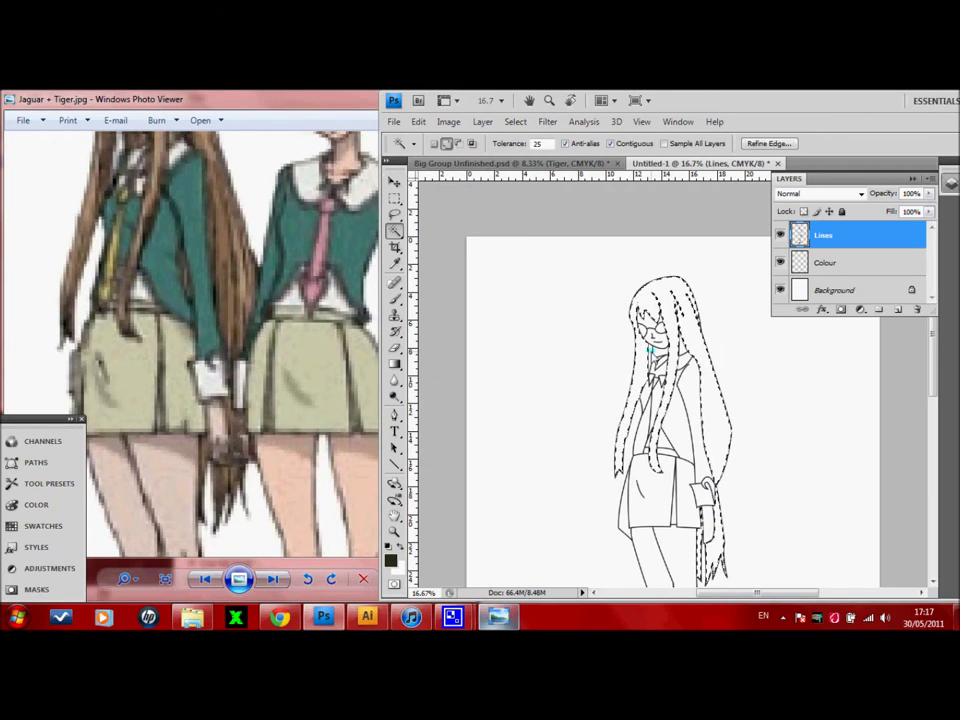
# Step: Set the foreground colour to a dark brown for the hair
pyautogui.press('i')
pyautogui.click(389, 558)
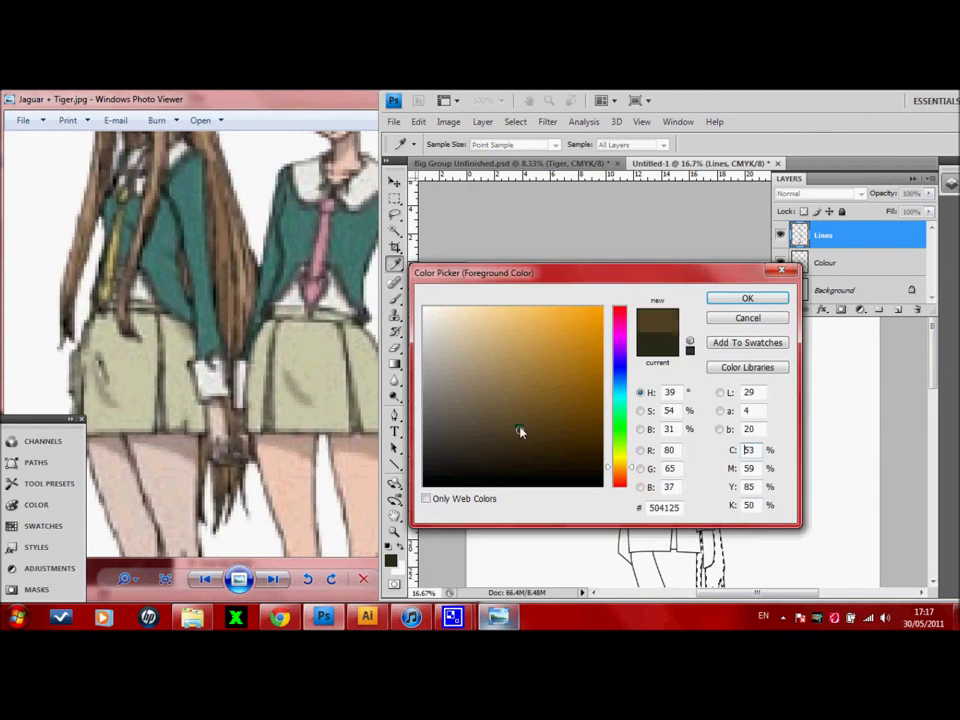
pyautogui.click(579, 418)
pyautogui.click(747, 298)
# Step: Make the Colour layer active with a 100 px brush
pyautogui.press('b')
pyautogui.click(825, 262)
pyautogui.click(474, 144)
pyautogui.moveTo(439, 187); pyautogui.dragTo(459, 192)
pyautogui.press('Return')
# Step: Paint brown over the selected hair and down its long strands
pyautogui.moveTo(640, 320)
pyautogui.mouseDown()
pyautogui.moveTo(690, 310)
pyautogui.moveTo(707, 343)
pyautogui.moveTo(602, 373)
pyautogui.moveTo(630, 395)
pyautogui.moveTo(868, 420)
pyautogui.mouseUp()
pyautogui.moveTo(710, 400); pyautogui.dragTo(739, 446)
pyautogui.moveTo(630, 400); pyautogui.dragTo(573, 480)
pyautogui.moveTo(710, 480); pyautogui.dragTo(716, 572)
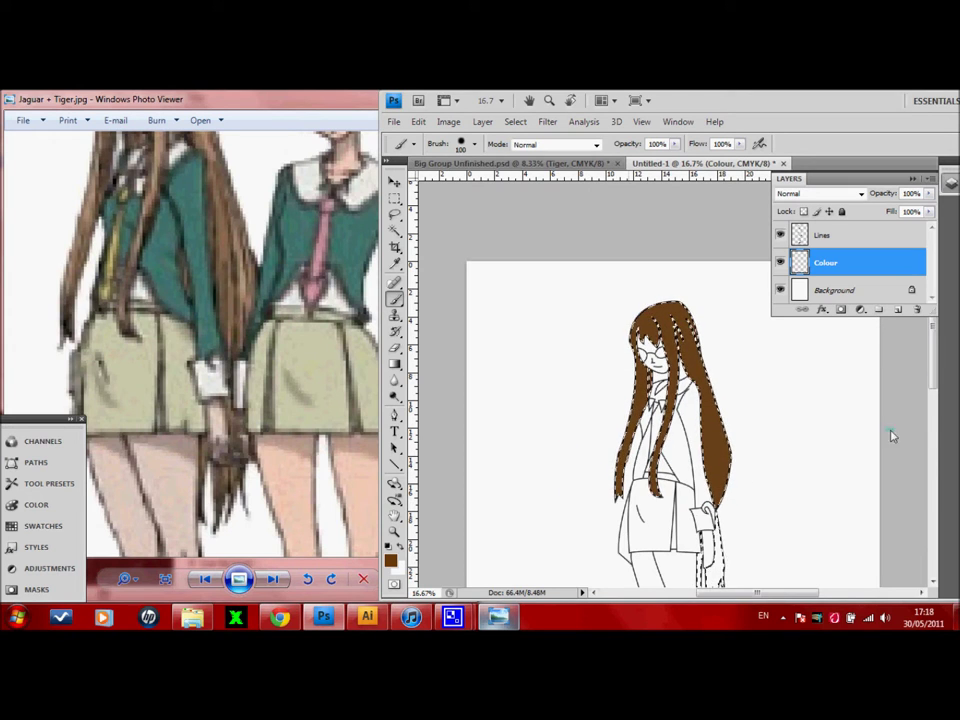
pyautogui.scroll(-3, 889, 435)
# Step: Deselect the hair and return to the Magic Wand on the Lines layer
pyautogui.press('m')
pyautogui.hotkey('ctrl', 'd')
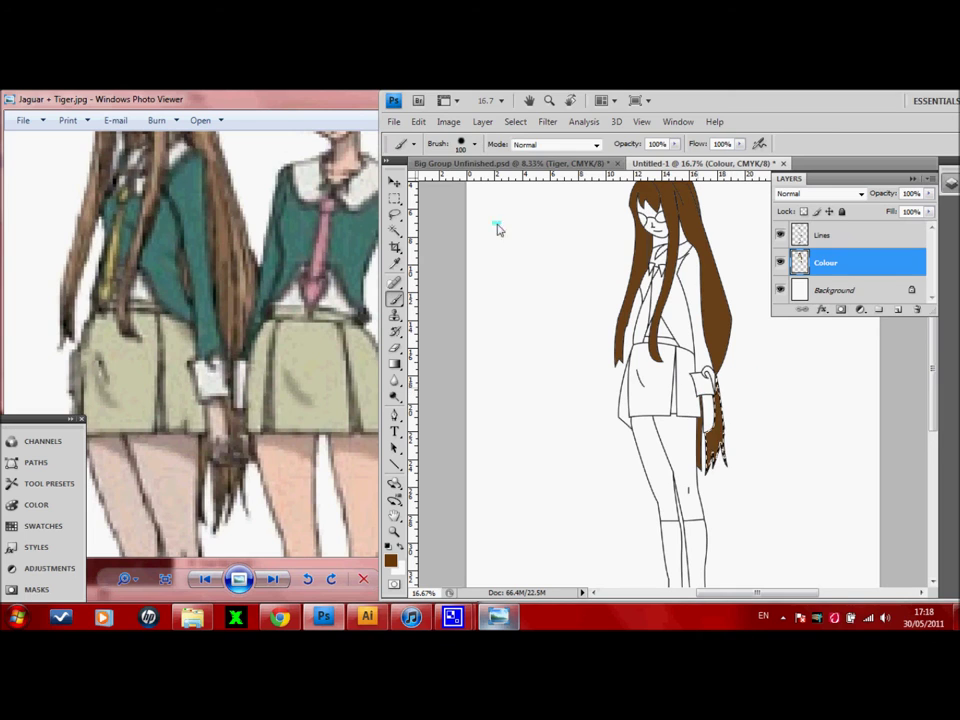
pyautogui.scroll(1, 499, 236)
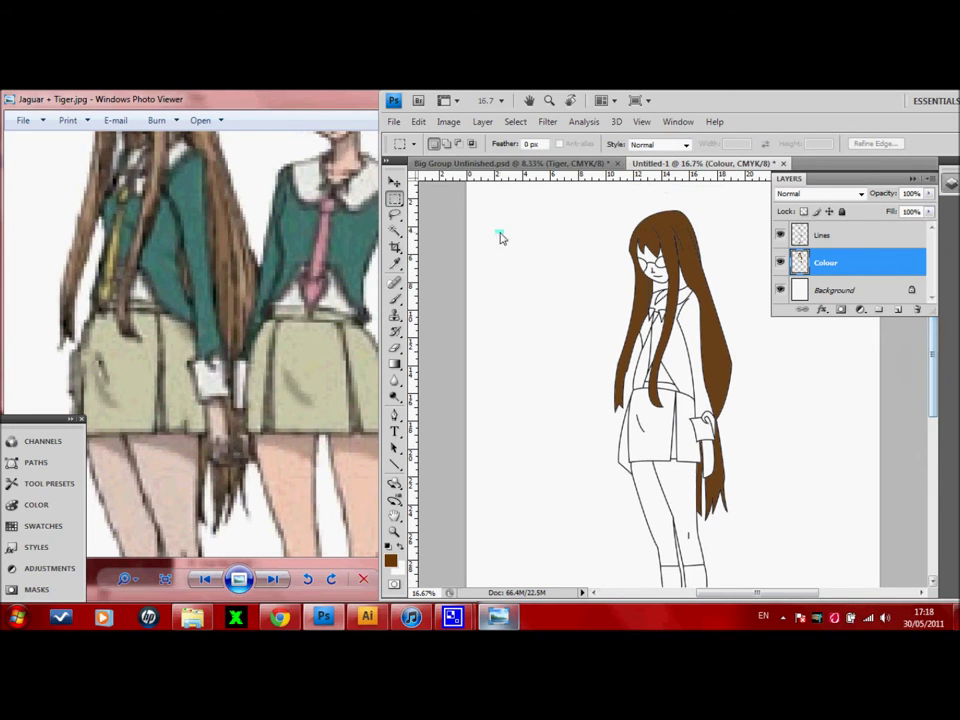
pyautogui.press('w')
pyautogui.hotkey('alt', ']')
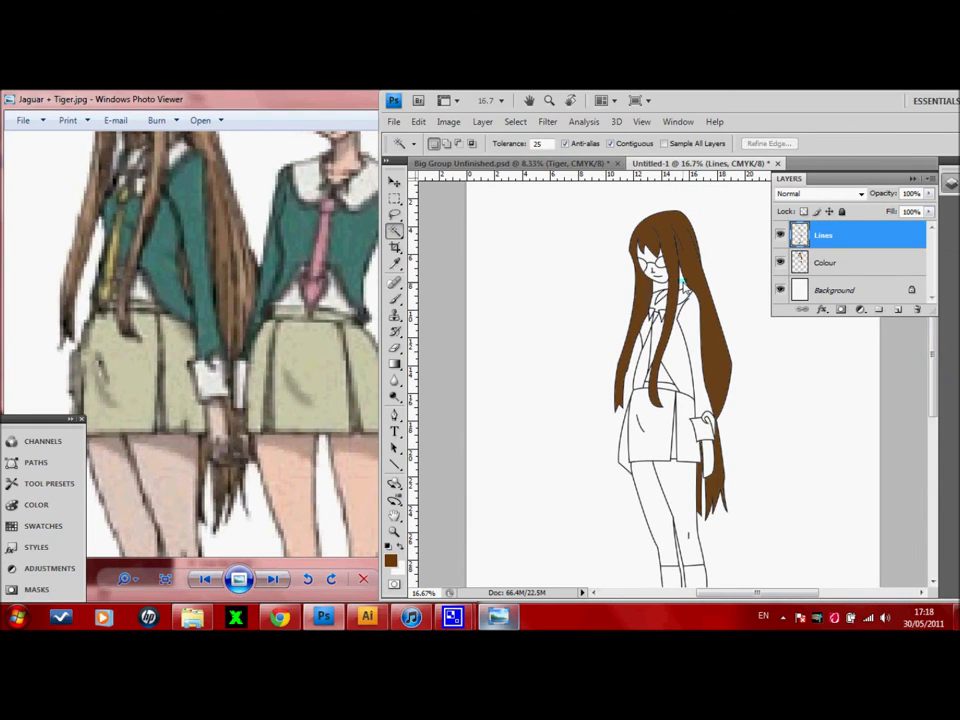
# Step: Toggle between the Colour and Lines layers and zoom in on the figure
pyautogui.hotkey('alt', '[')
pyautogui.press('b')
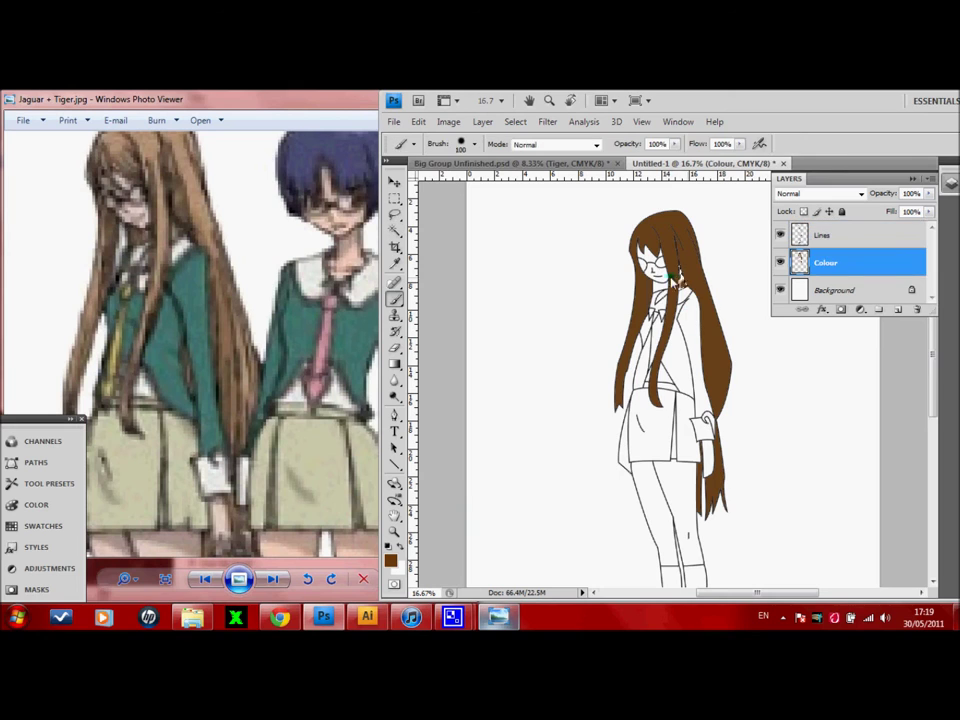
pyautogui.press('w')
pyautogui.hotkey('alt', ']')
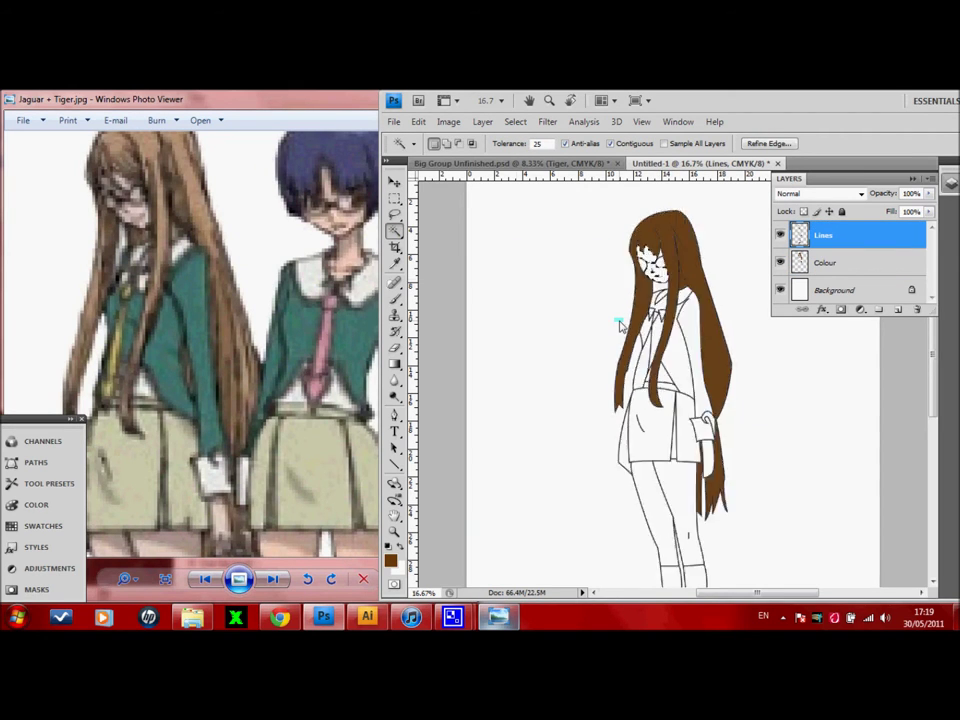
pyautogui.hotkey('ctrl', '+')
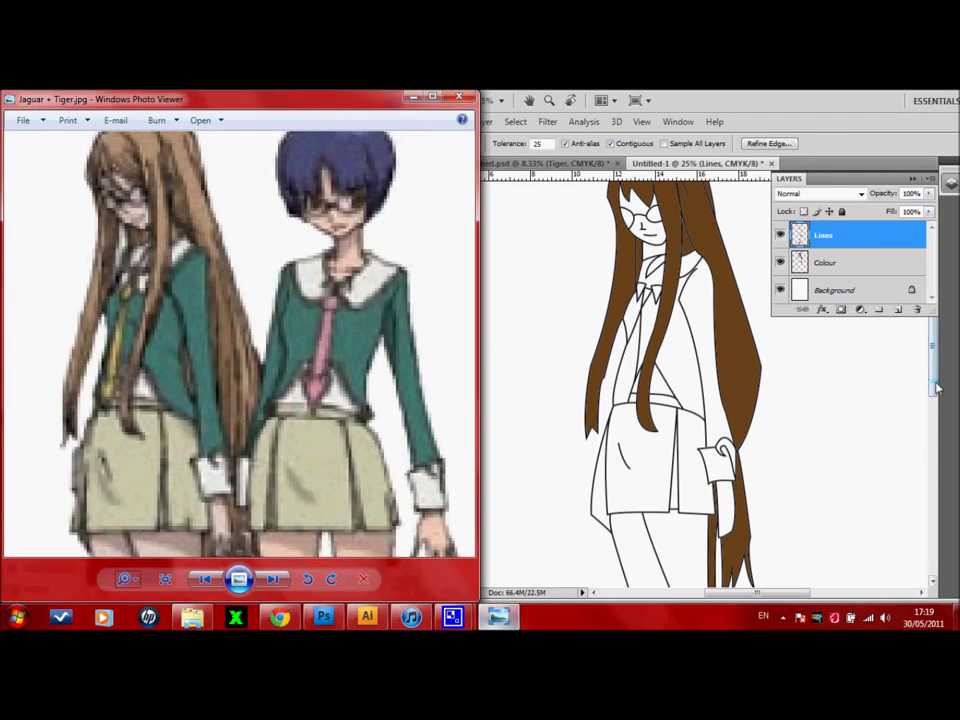
pyautogui.moveTo(931, 392); pyautogui.dragTo(924, 435)
pyautogui.moveTo(932, 342); pyautogui.dragTo(930, 295)
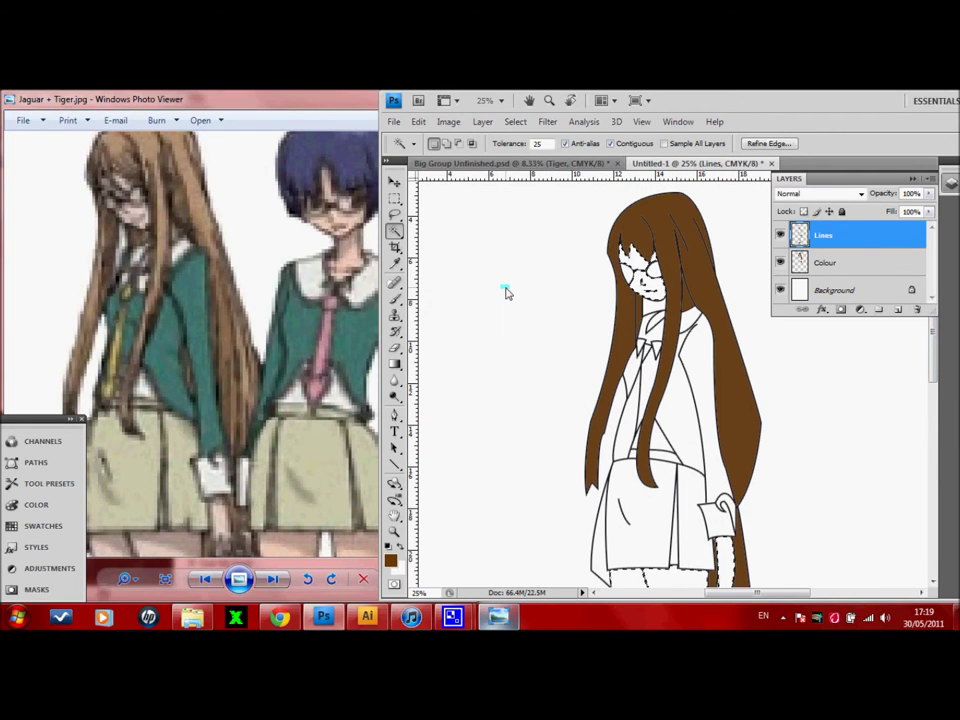
# Step: Skip music tracks, raise the volume, and bring the drawing back to the front
pyautogui.click(410, 617)
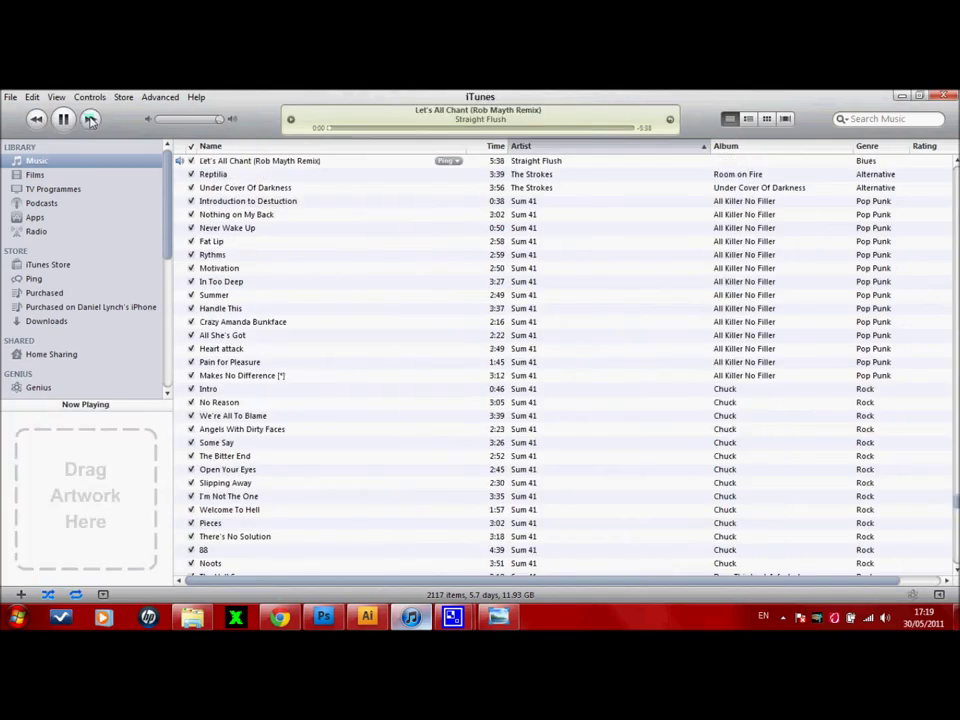
pyautogui.click(90, 119)
pyautogui.click(90, 119)
pyautogui.press('XF86AudioRaiseVolume')
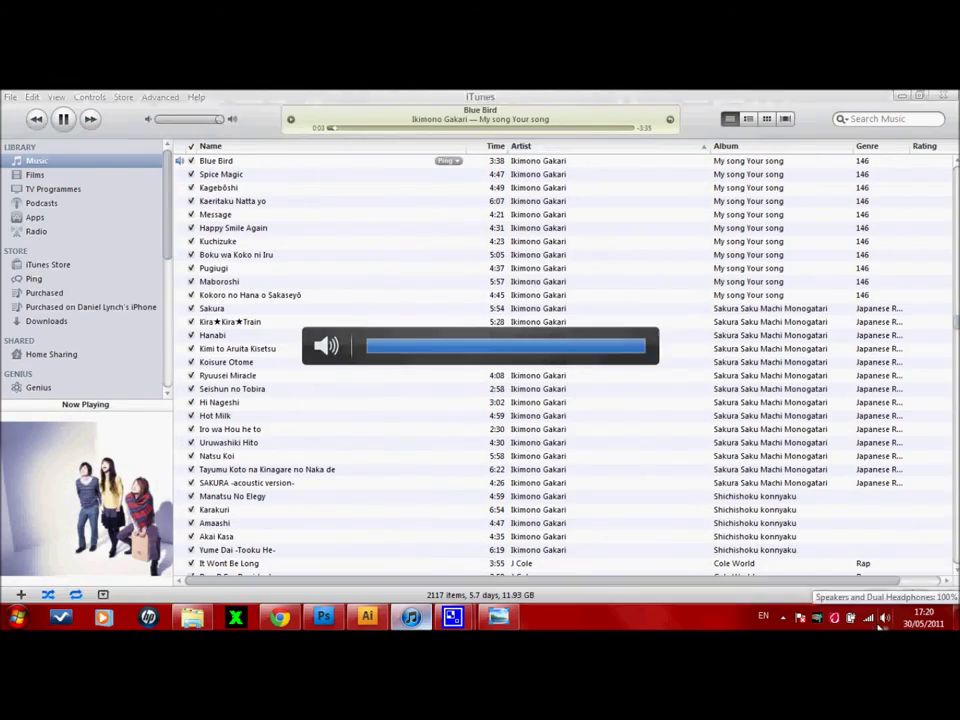
pyautogui.click(323, 617)
# Step: Eyedropper the khaki skirt colour from the reference and accept it as foreground
pyautogui.press('i')
pyautogui.hotkey('ctrl', 'Tab')
pyautogui.click(620, 285)
pyautogui.hotkey('ctrl', 'Tab')
pyautogui.click(391, 560)
pyautogui.click(747, 298)
# Step: Fill the selected skirt area with the beige foreground on the Colour layer
pyautogui.press('b')
pyautogui.click(830, 263)
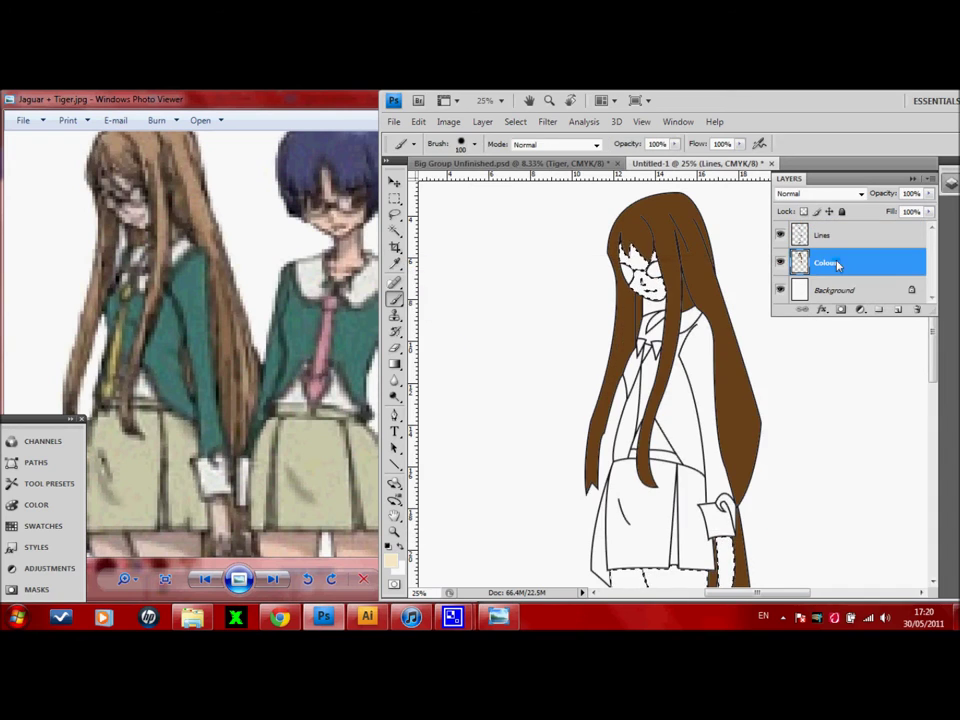
pyautogui.moveTo(935, 355); pyautogui.dragTo(935, 380)
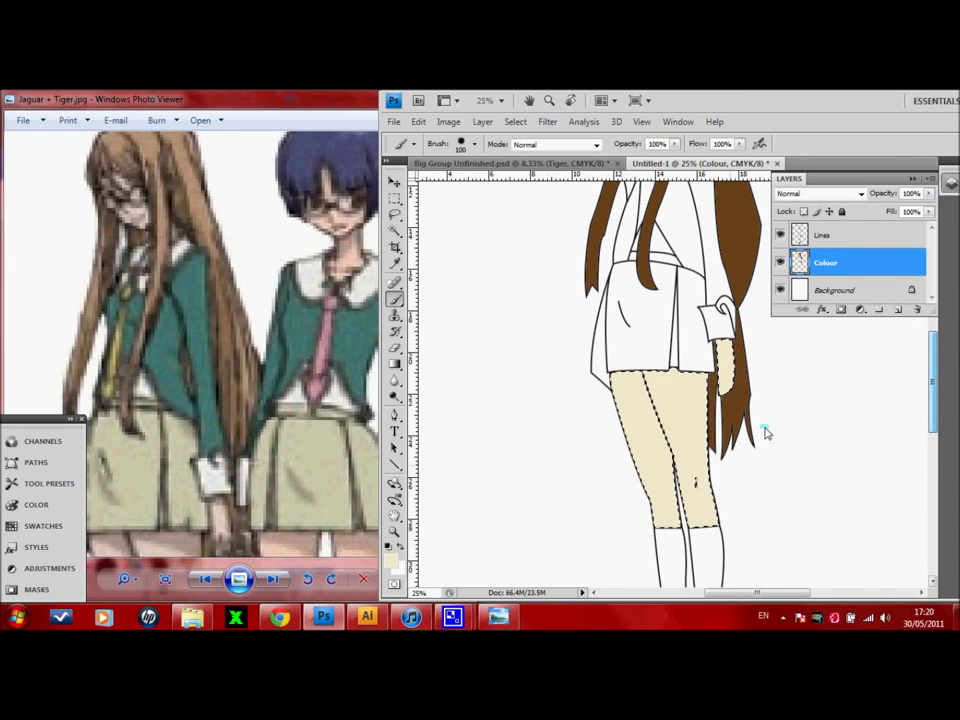
pyautogui.click(823, 235)
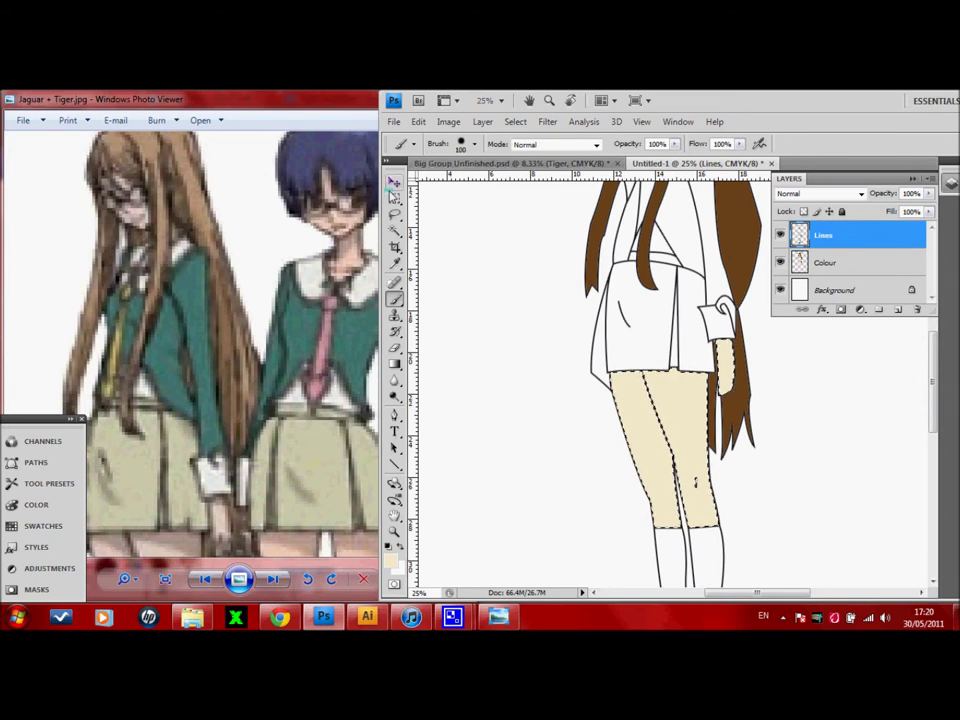
pyautogui.click(395, 198)
pyautogui.hotkey('alt', '[')
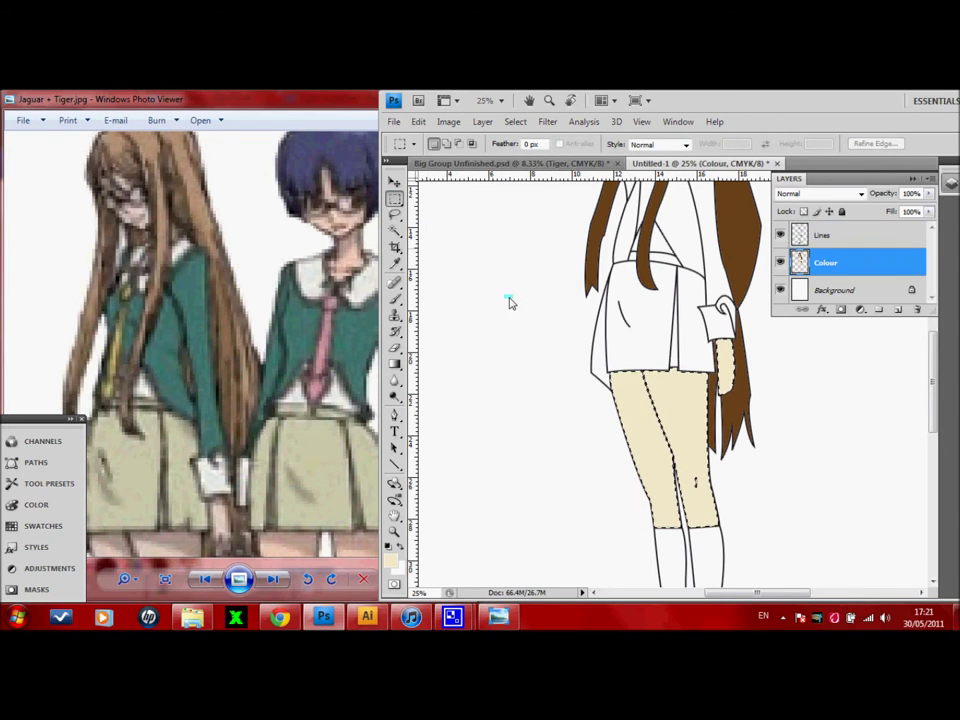
pyautogui.press('b')
pyautogui.click(390, 560)
pyautogui.click(755, 328)
pyautogui.hotkey('alt', 'BackSpace')
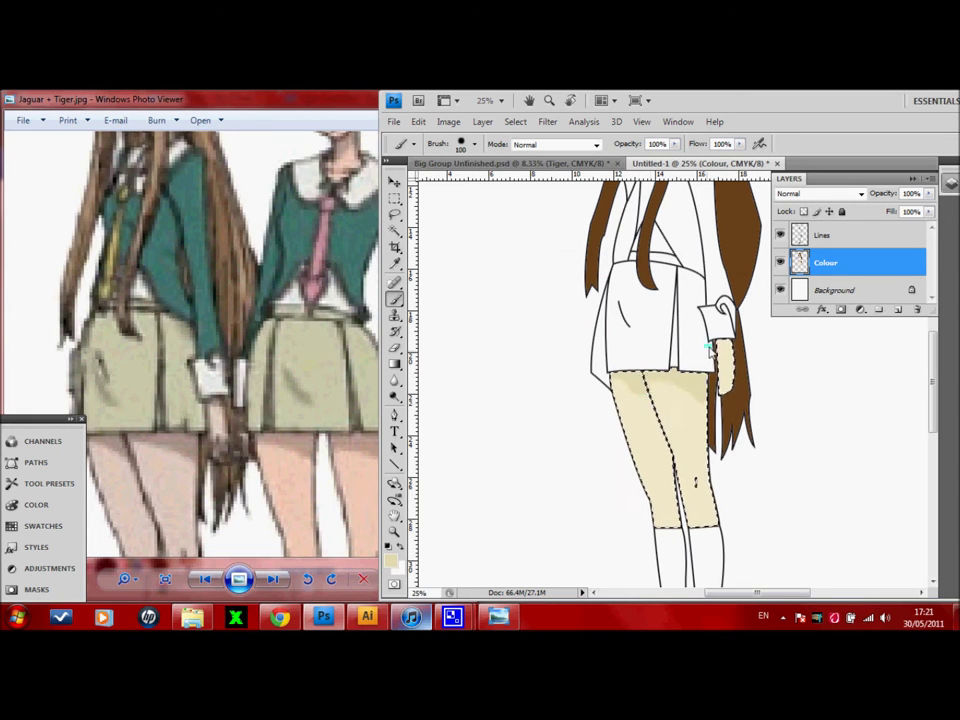
# Step: Set the brush to 60 px, then Magic Wand the hair on the line art and deselect
pyautogui.click(466, 148)
pyautogui.moveTo(450, 186); pyautogui.dragTo(441, 188)
pyautogui.press('Escape')
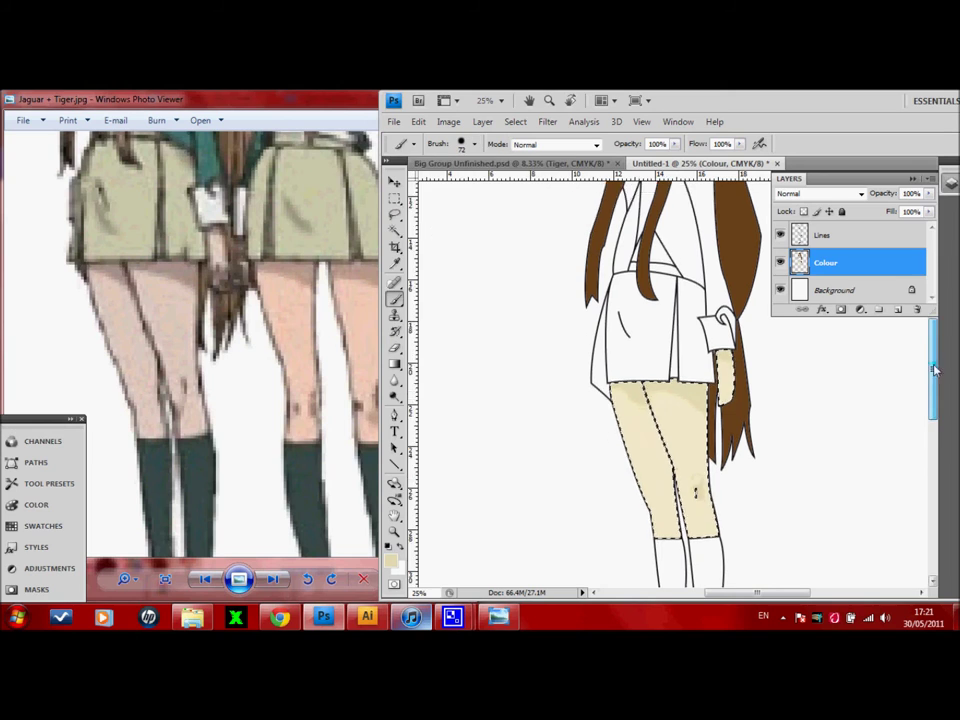
pyautogui.scroll(5, 660, 380)
pyautogui.press('w')
pyautogui.click(822, 234)
pyautogui.click(690, 243)
pyautogui.hotkey('ctrl', 'd')
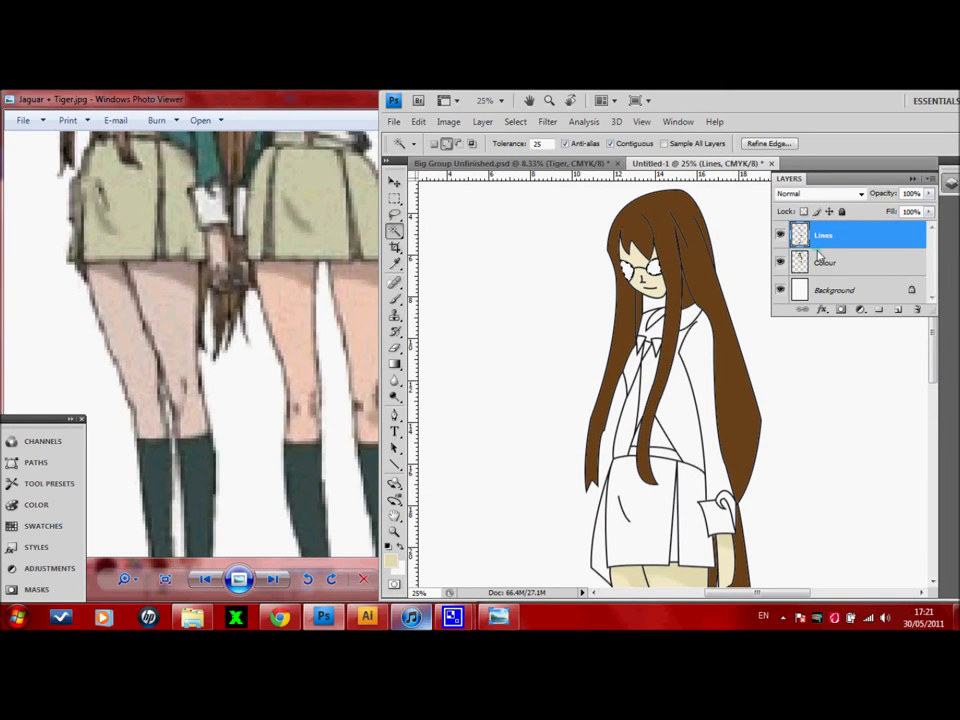
# Step: Check the paint colour and brush size on the Colour layer without changing them
pyautogui.click(825, 262)
pyautogui.press('b')
pyautogui.click(391, 560)
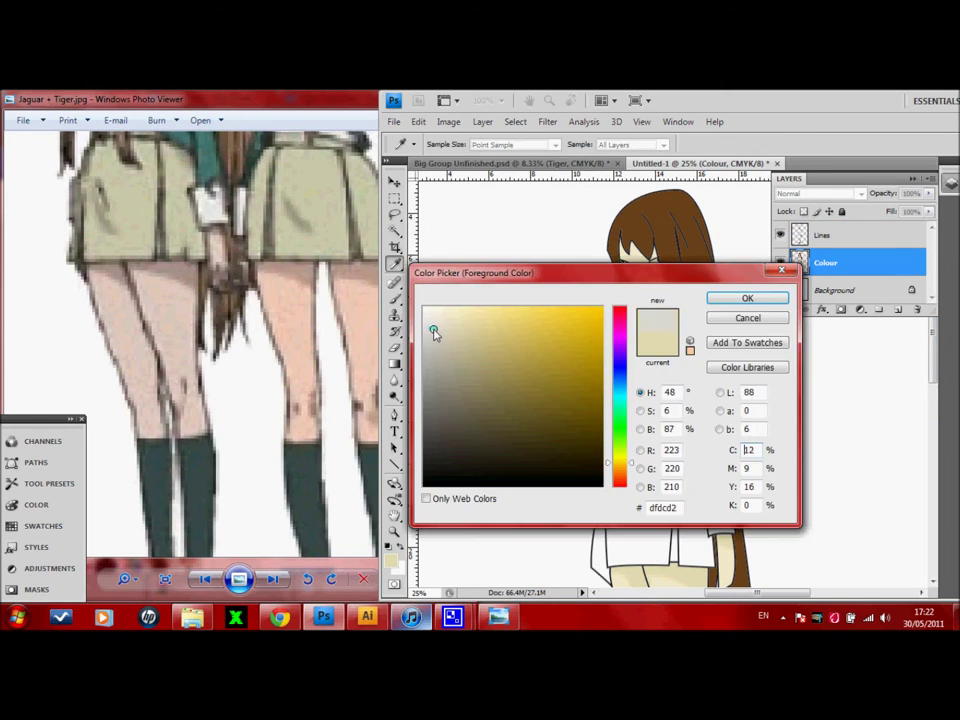
pyautogui.press('Escape')
pyautogui.click(476, 144)
pyautogui.press('Return')
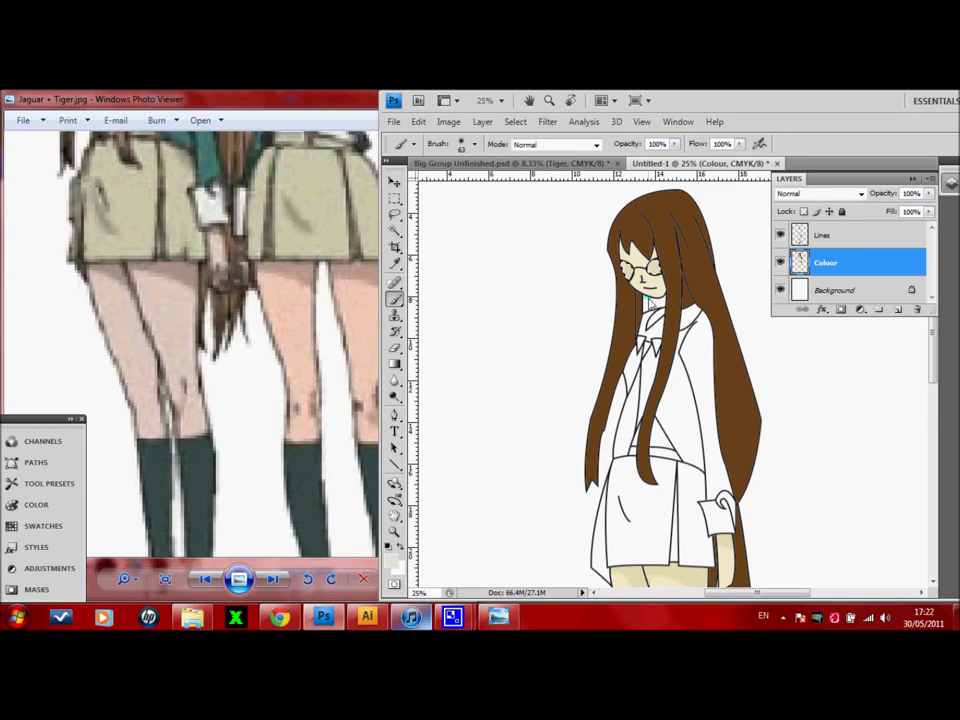
# Step: Cycle through tools and switch between the Lines and Colour layers
pyautogui.press('w')
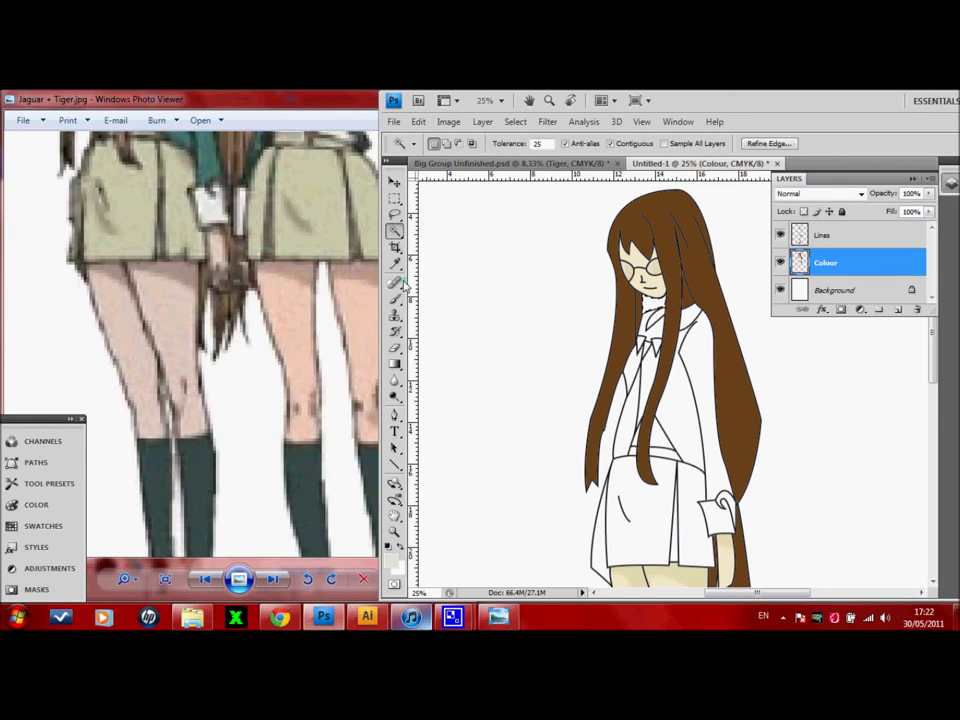
pyautogui.press('i')
pyautogui.press('b')
pyautogui.press('m')
pyautogui.click(874, 240)
pyautogui.click(395, 232)
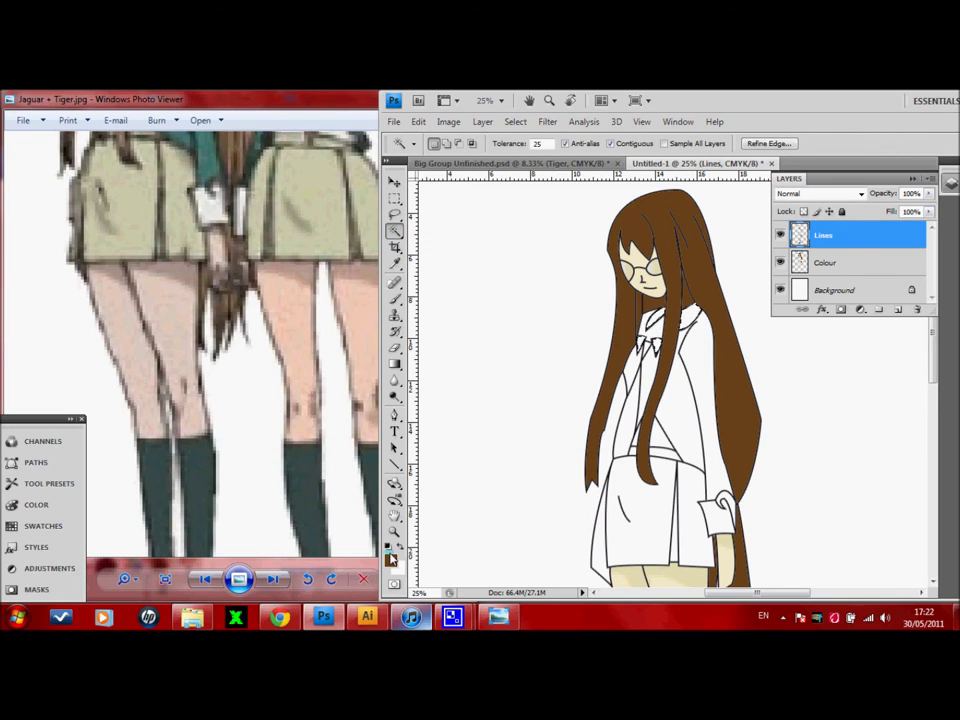
pyautogui.hotkey('alt', '[')
pyautogui.press('b')
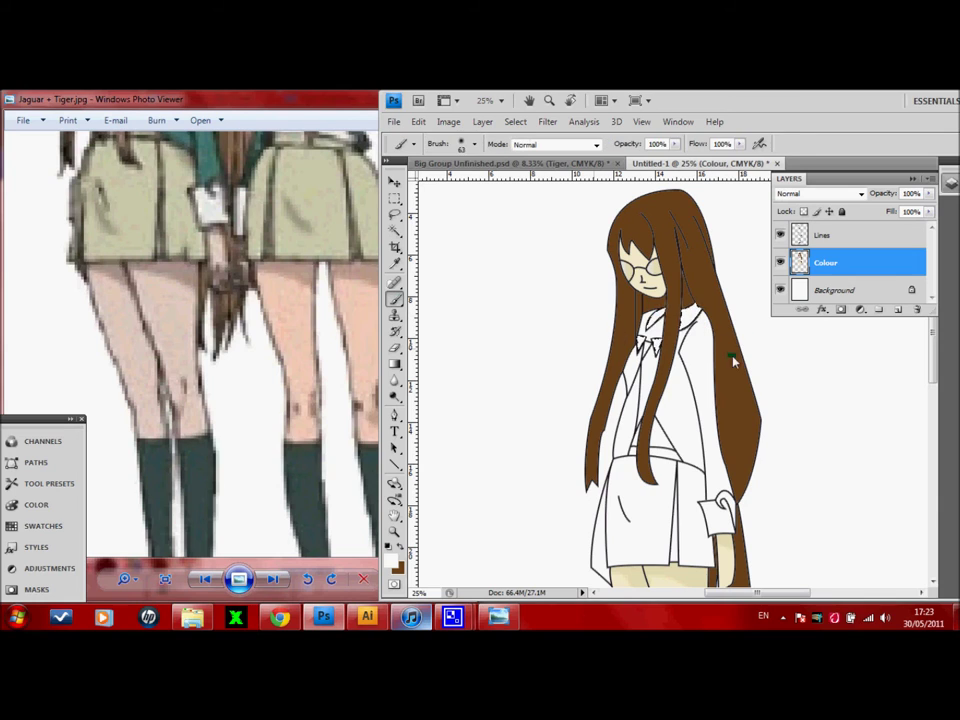
# Step: Magic Wand the blazer area of the torso on the Lines layer
pyautogui.press('w')
pyautogui.click(862, 236)
pyautogui.hotkey('alt', '[')
pyautogui.press('b')
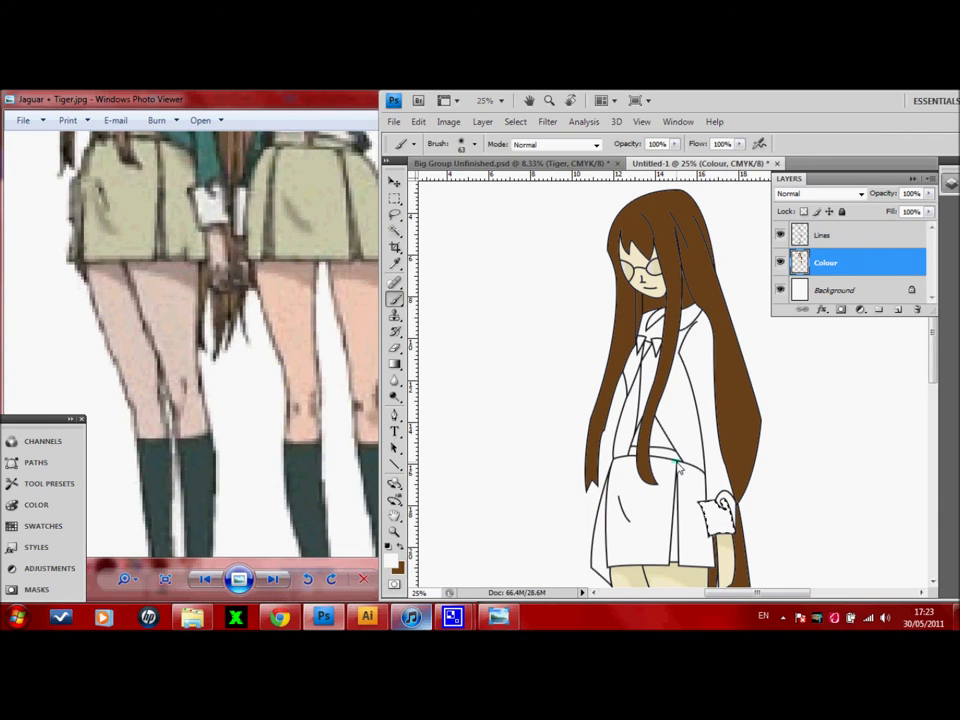
pyautogui.press('w')
pyautogui.hotkey('alt', ']')
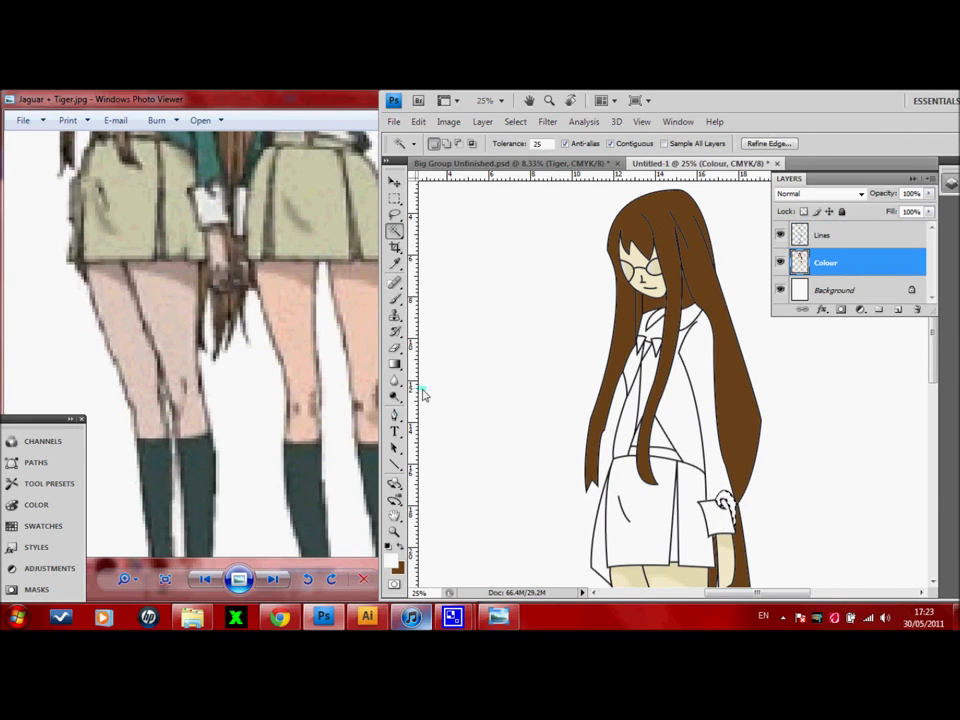
pyautogui.hotkey('alt', '[')
pyautogui.click(745, 298)
pyautogui.press('b')
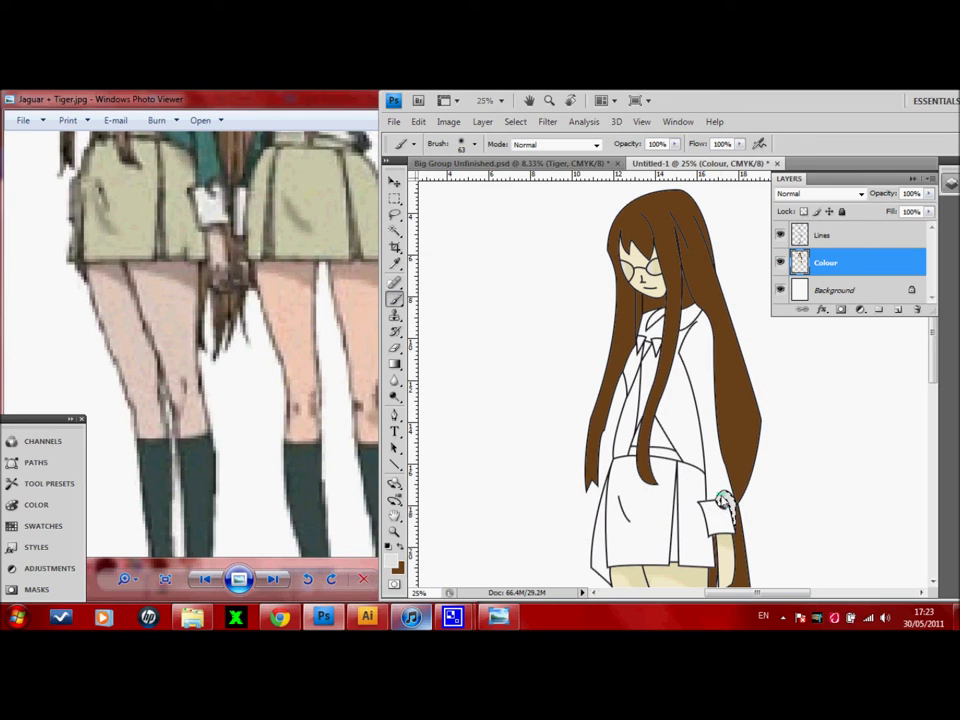
pyautogui.hotkey('alt', ']')
pyautogui.press('w')
pyautogui.click(650, 385)
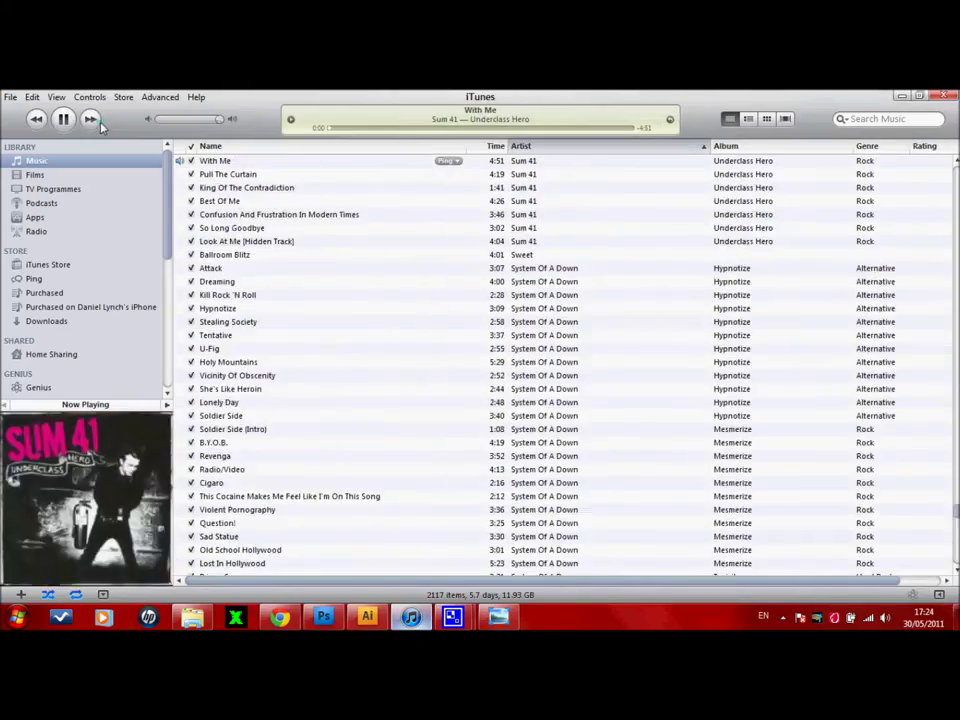
# Step: Skip through several music tracks, then make the Colour layer active again
pyautogui.click(91, 119)
pyautogui.click(91, 119)
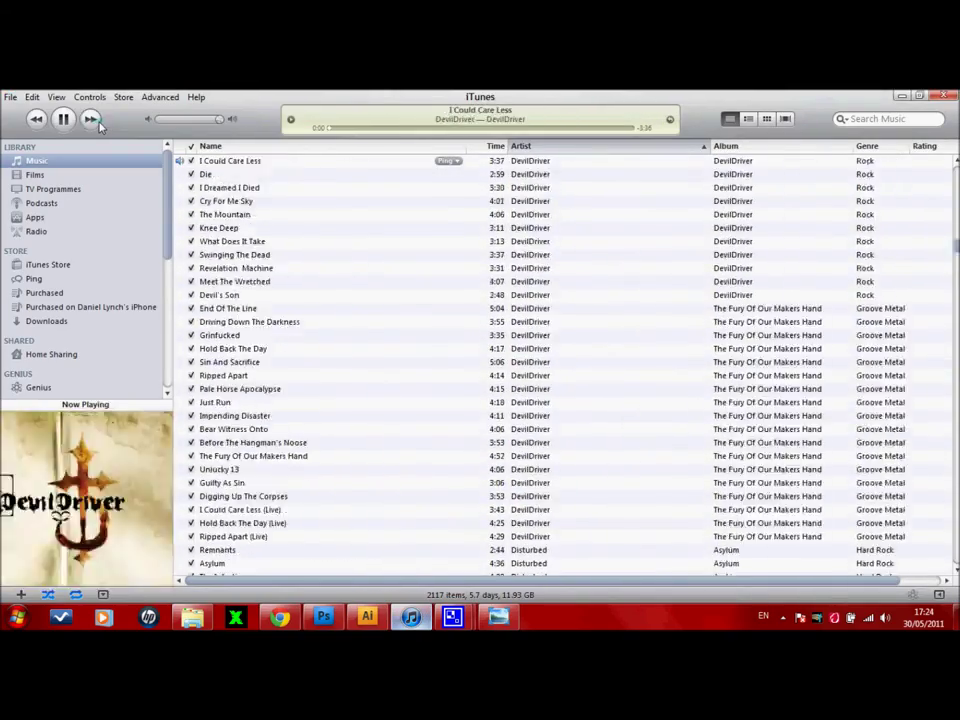
pyautogui.click(98, 122)
pyautogui.click(98, 122)
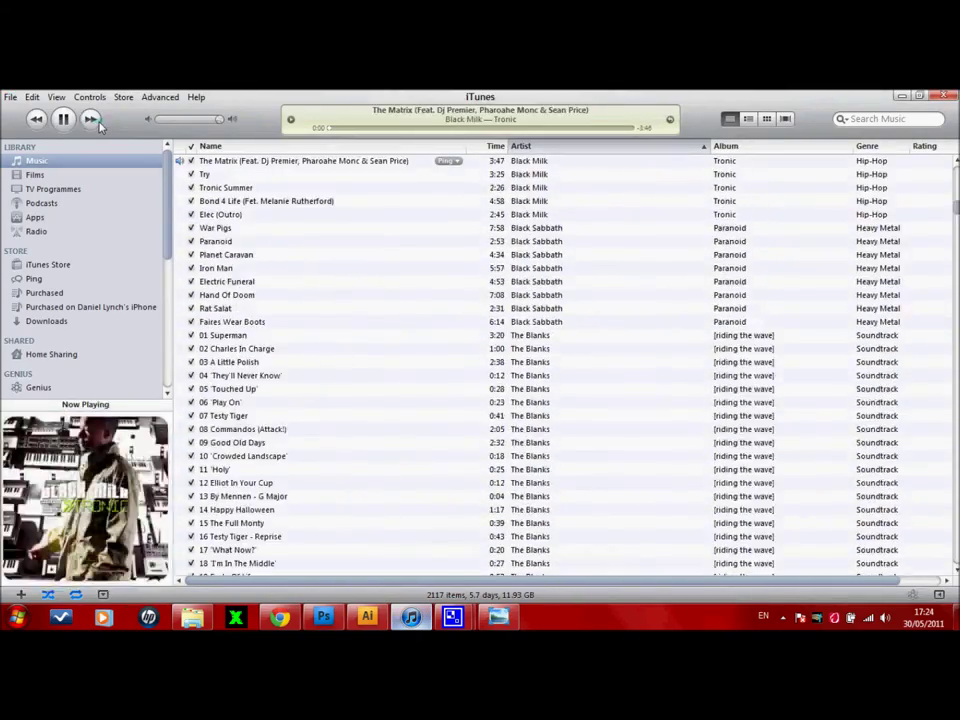
pyautogui.click(98, 122)
pyautogui.scroll(2, 291, 379)
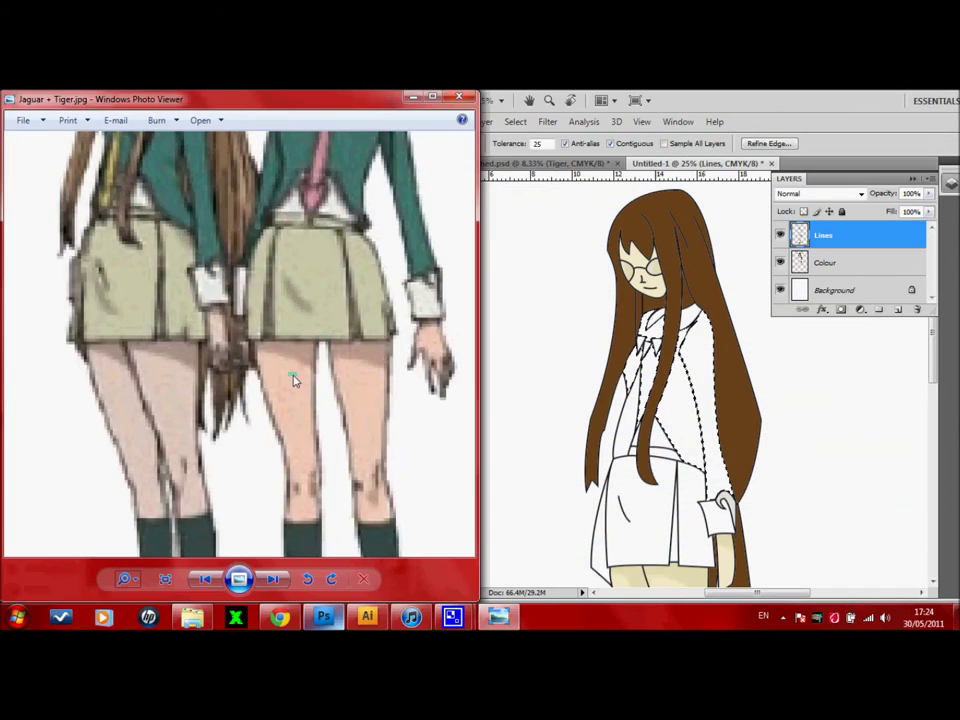
pyautogui.scroll(1, 291, 379)
pyautogui.click(825, 262)
# Step: Sample the reference blazer green and paint the selected blazer area with it
pyautogui.hotkey('ctrl', 'Tab')
pyautogui.click(621, 300)
pyautogui.hotkey('ctrl', 'Tab')
pyautogui.press('b')
pyautogui.click(646, 314)
pyautogui.moveTo(607, 326)
pyautogui.mouseDown()
pyautogui.moveTo(700, 320)
pyautogui.moveTo(752, 364)
pyautogui.moveTo(640, 390)
pyautogui.moveTo(576, 420)
pyautogui.moveTo(568, 463)
pyautogui.mouseUp()
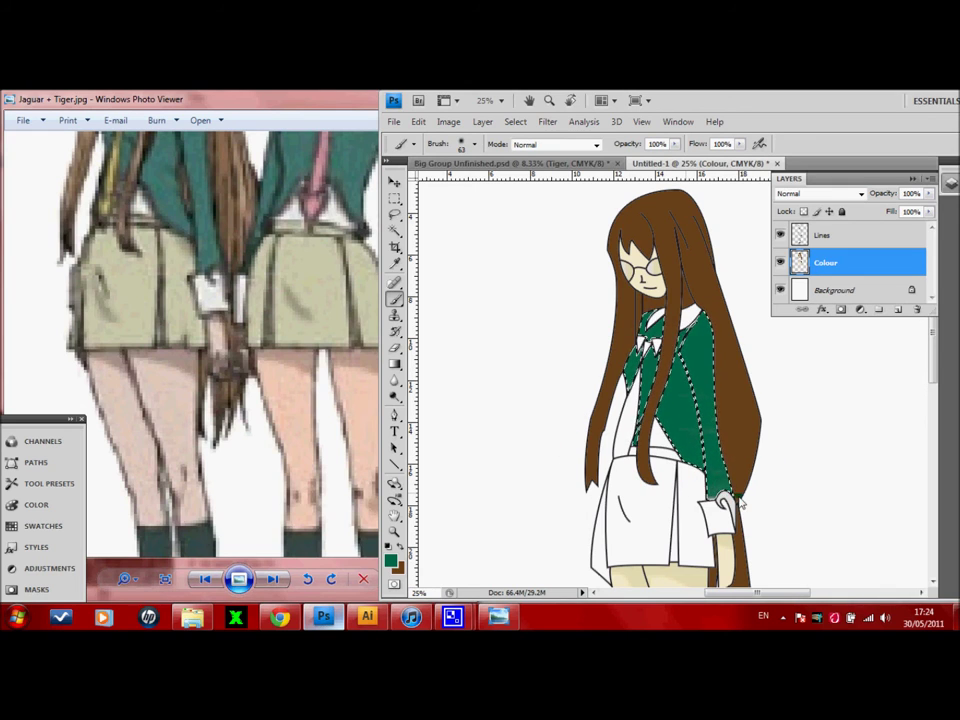
pyautogui.click(395, 197)
# Step: Toggle between the Lines and Colour layers and between selection and brush tools
pyautogui.click(443, 203)
pyautogui.press('w')
pyautogui.hotkey('alt', ']')
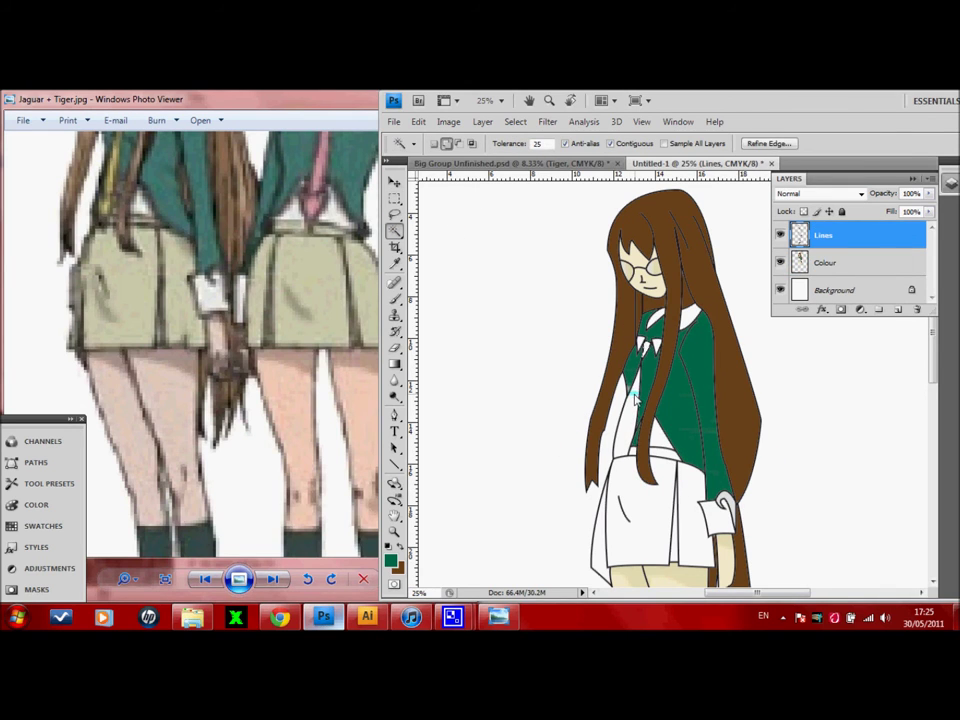
pyautogui.hotkey('alt', '[')
pyautogui.hotkey('alt', ']')
pyautogui.hotkey('alt', '[')
pyautogui.press('b')
pyautogui.hotkey('alt', ']')
# Step: Undo an accidental Move-tool shift of the line art and return to Colour
pyautogui.press('m')
pyautogui.press('v')
pyautogui.moveTo(521, 230); pyautogui.dragTo(480, 260)
pyautogui.hotkey('ctrl', 'z')
pyautogui.hotkey('alt', '[')
# Step: Set the foreground paint colour to yellow for the tie
pyautogui.press('w')
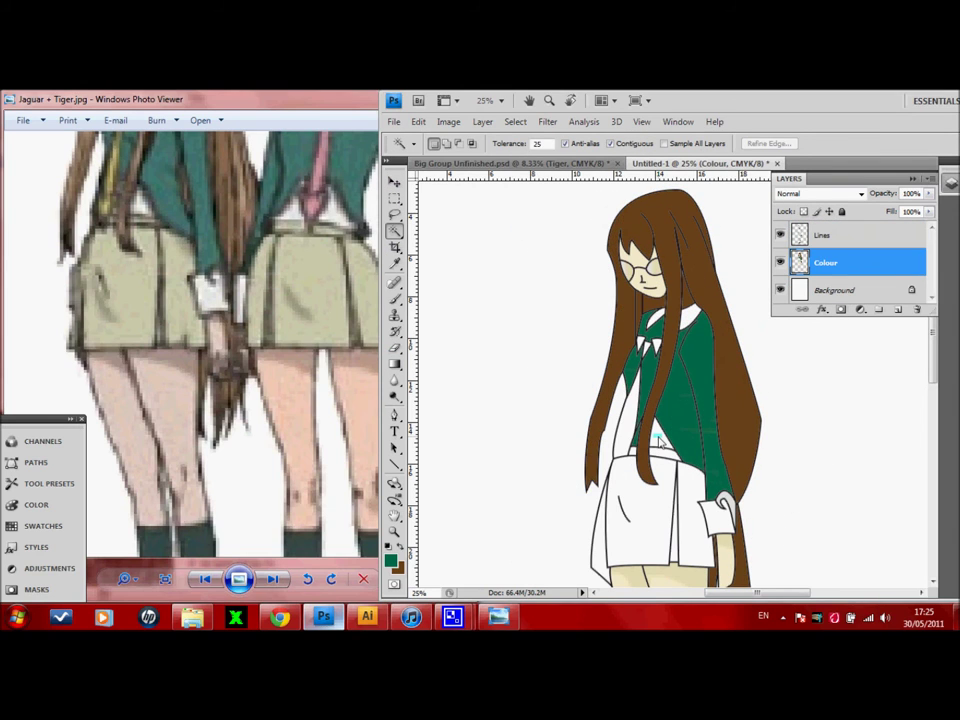
pyautogui.hotkey('alt', ']')
pyautogui.press('b')
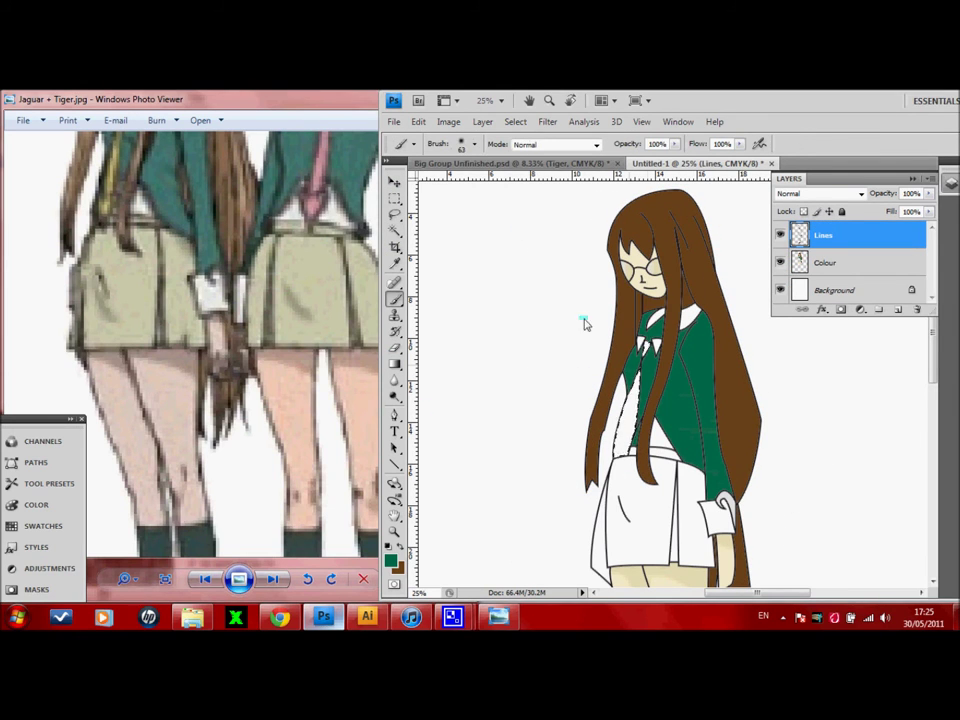
pyautogui.click(390, 560)
pyautogui.click(542, 388)
pyautogui.click(596, 321)
pyautogui.click(748, 298)
# Step: Make the Colour layer active and adjust the yellow shade slightly
pyautogui.click(849, 263)
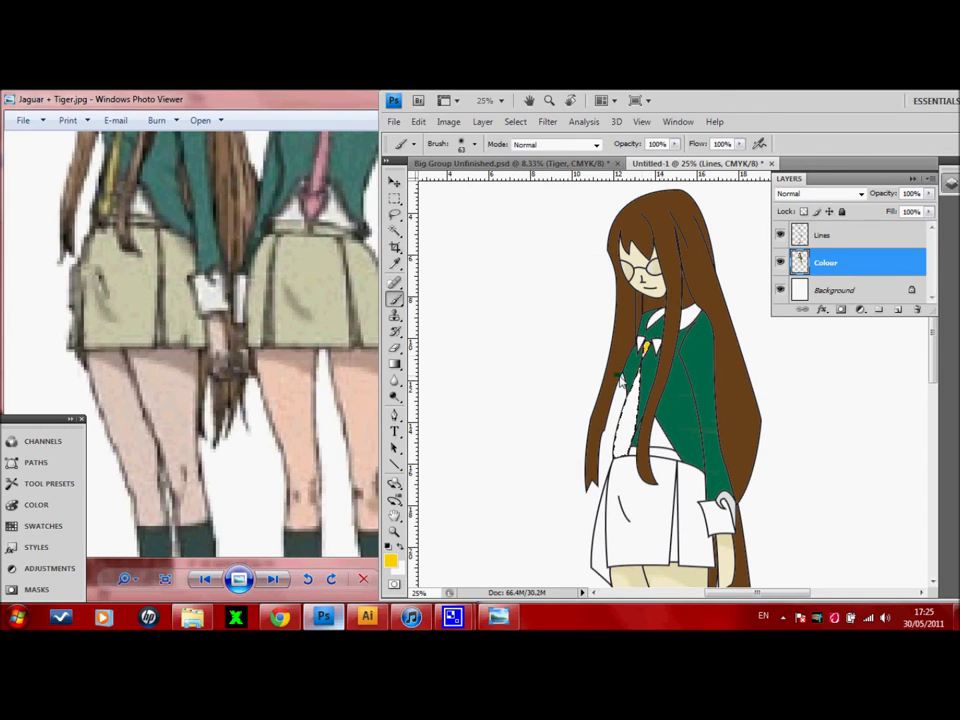
pyautogui.click(390, 560)
pyautogui.click(598, 318)
pyautogui.click(748, 298)
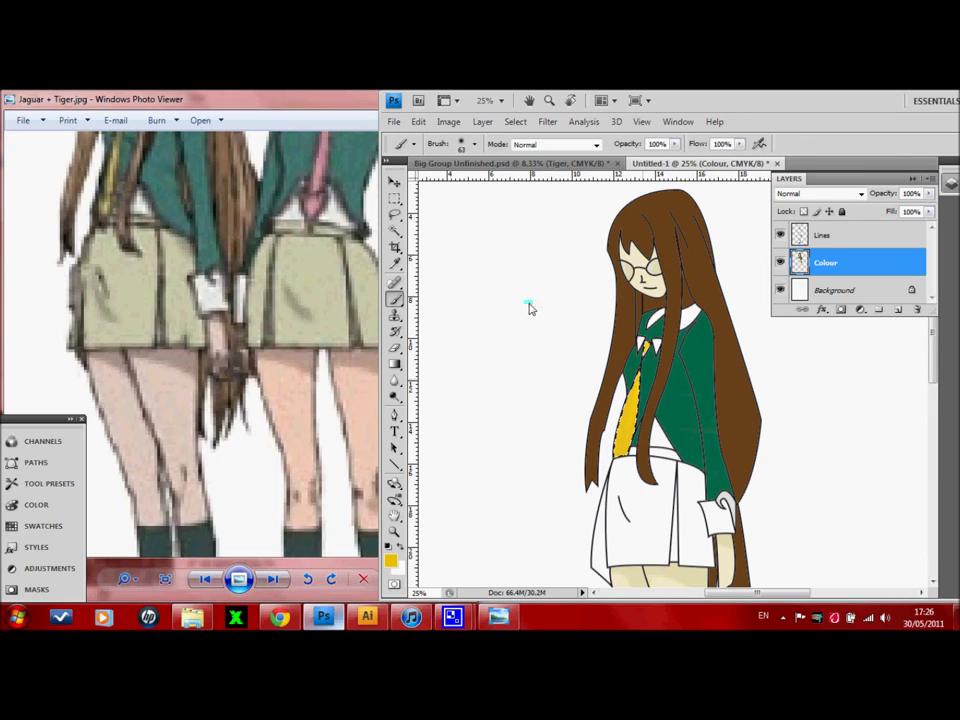
# Step: Magic Wand the skirt's left area and right panel on the Lines layer
pyautogui.press('w')
pyautogui.click(849, 235)
pyautogui.click(660, 456)
pyautogui.keyDown('shift'); pyautogui.click(688, 488); pyautogui.keyUp('shift')
# Step: Sample the khaki from the group picture and paint the selected skirt on the Colour layer
pyautogui.press('b')
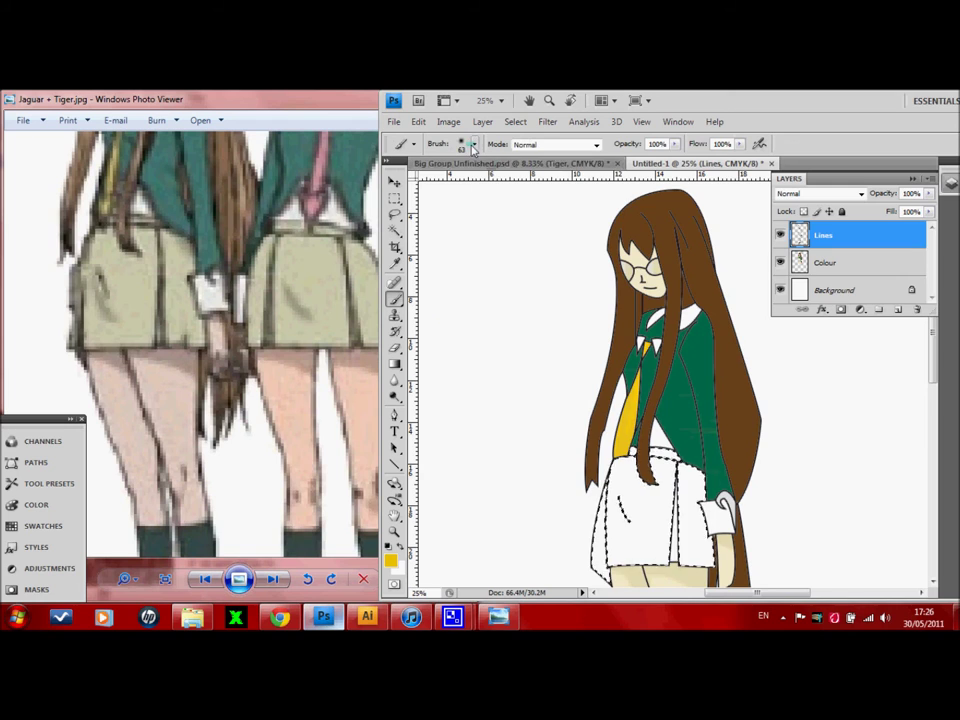
pyautogui.click(546, 163)
pyautogui.press('i')
pyautogui.click(630, 413)
pyautogui.hotkey('ctrl', 'Tab')
pyautogui.click(825, 262)
pyautogui.press('b')
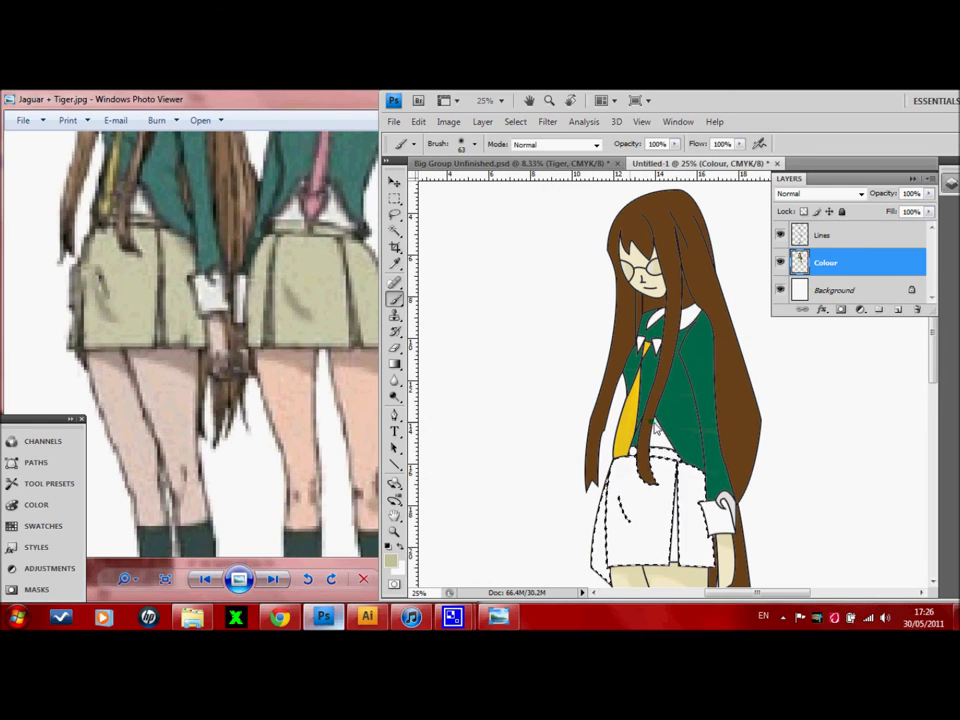
pyautogui.moveTo(640, 485); pyautogui.dragTo(645, 568)
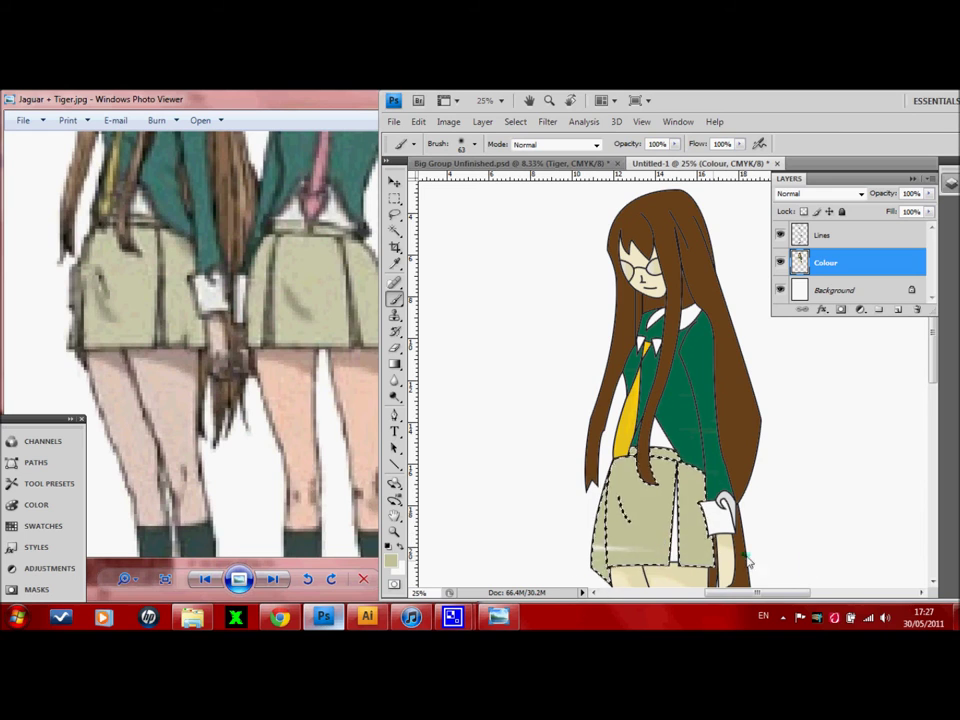
# Step: Select the skirt's remaining unpainted strip and paint it khaki too
pyautogui.hotkey('ctrl', 'd')
pyautogui.hotkey('alt', ']')
pyautogui.press('l')
pyautogui.click(395, 231)
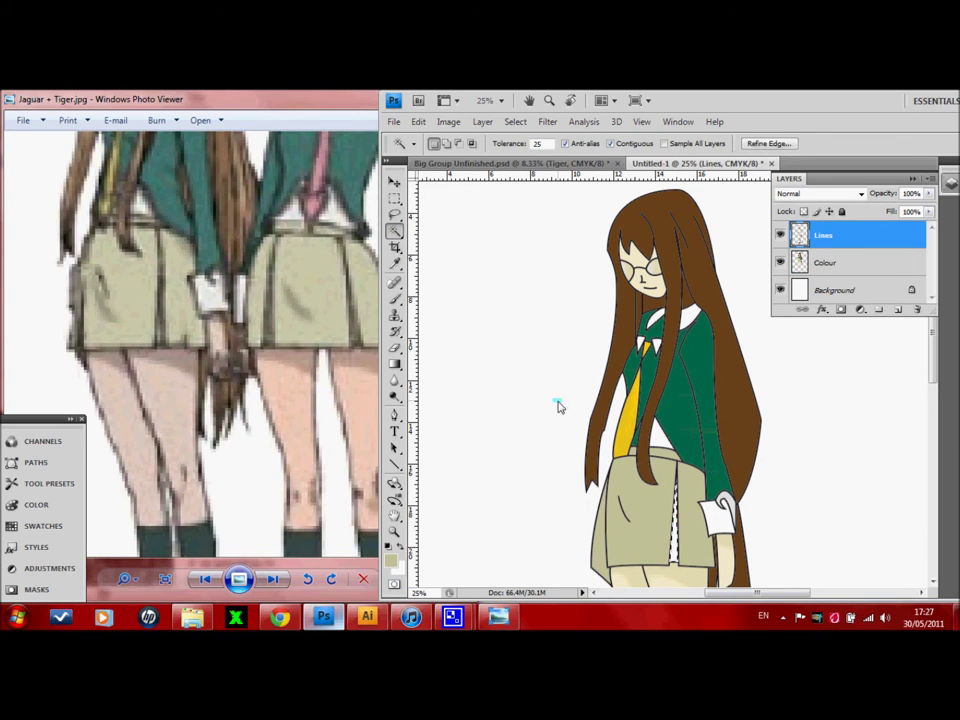
pyautogui.click(395, 299)
pyautogui.hotkey('ctrl', 'Tab')
pyautogui.hotkey('ctrl', 'Tab')
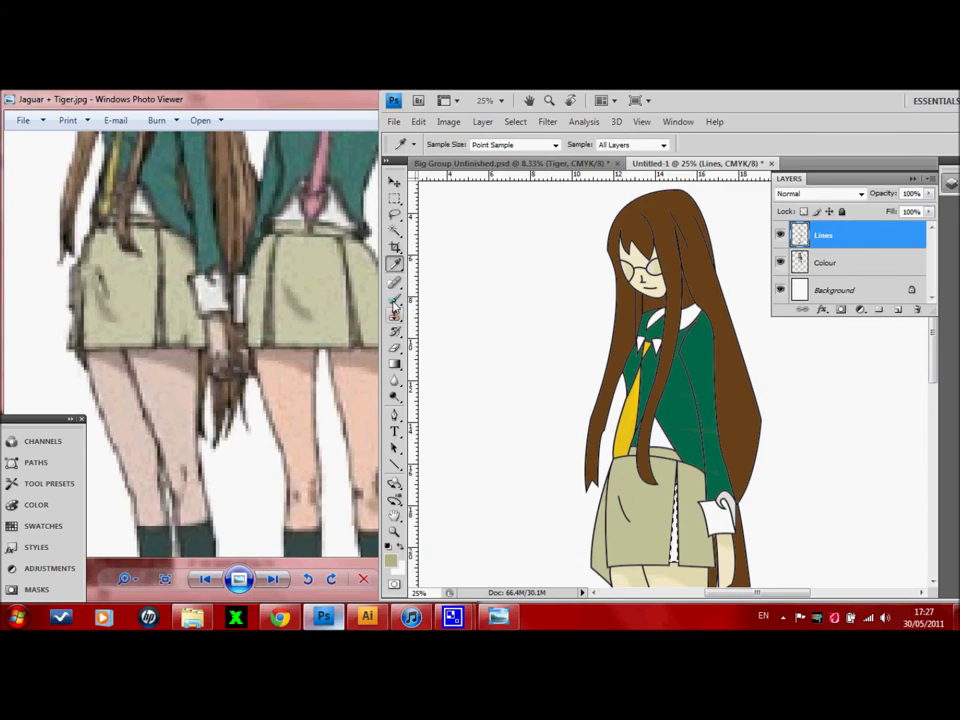
pyautogui.hotkey('alt', '[')
pyautogui.press('w')
pyautogui.click(607, 555)
pyautogui.press('b')
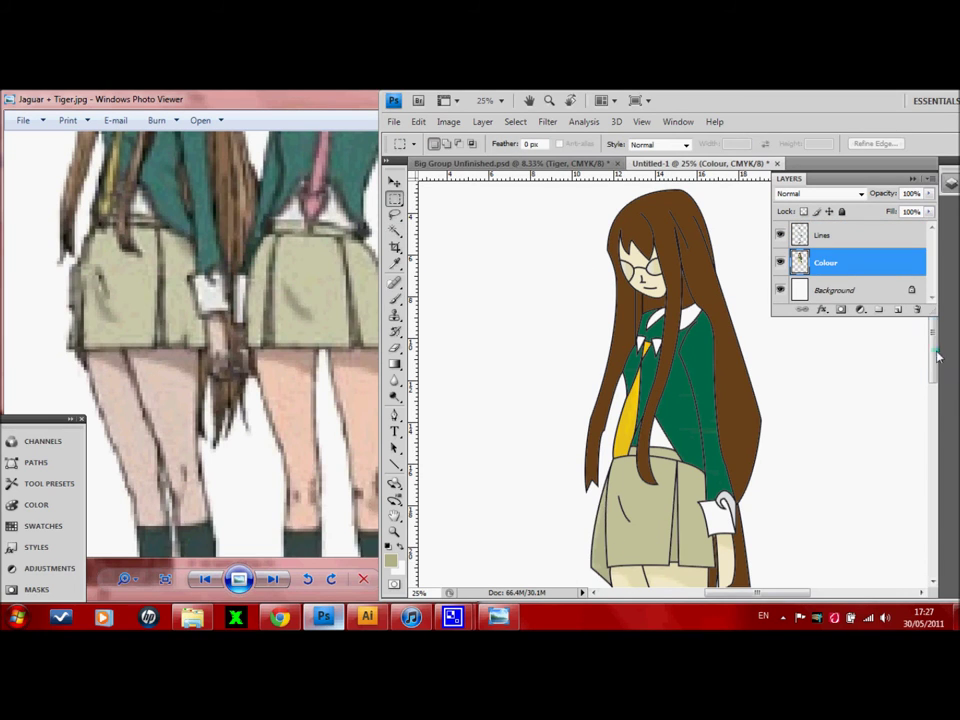
pyautogui.moveTo(933, 355); pyautogui.dragTo(933, 450)
# Step: Magic Wand both socks on the Lines layer, then return to the Colour layer
pyautogui.hotkey('alt', ']')
pyautogui.press('w')
pyautogui.click(681, 369)
pyautogui.keyDown('shift'); pyautogui.click(707, 400); pyautogui.keyUp('shift')
pyautogui.hotkey('alt', '[')
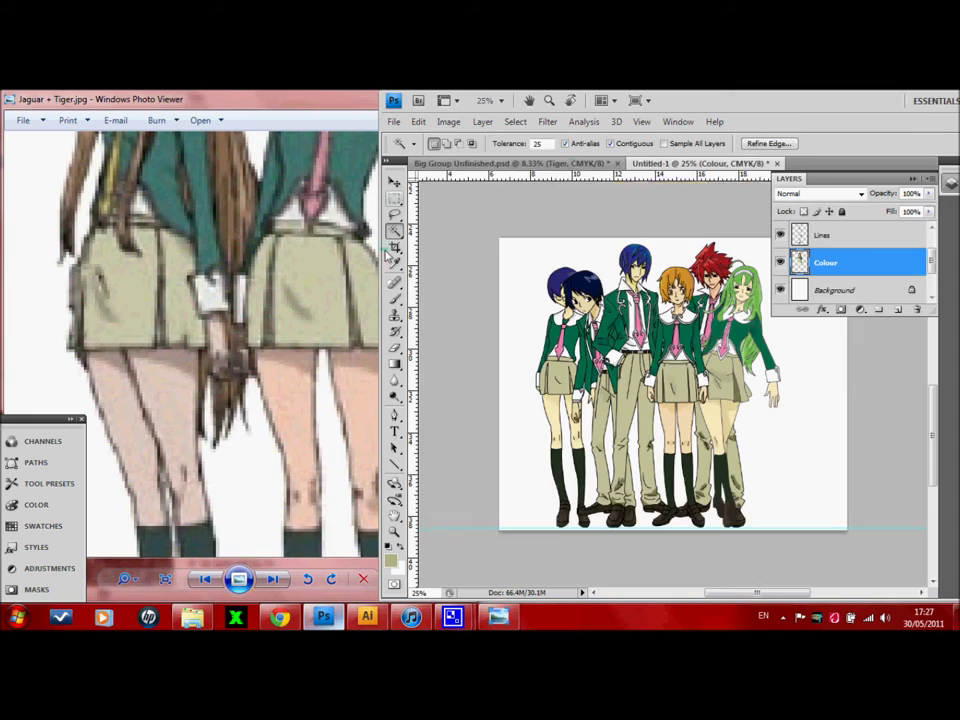
# Step: Paint both socks dark green down to the shoes
pyautogui.hotkey('ctrl', 'Tab')
pyautogui.press('i')
pyautogui.click(574, 471)
pyautogui.hotkey('ctrl', 'Tab')
pyautogui.moveTo(660, 325); pyautogui.dragTo(720, 325)
pyautogui.moveTo(600, 345)
pyautogui.mouseDown()
pyautogui.moveTo(647, 364)
pyautogui.moveTo(615, 388)
pyautogui.moveTo(735, 435)
pyautogui.moveTo(769, 467)
pyautogui.moveTo(599, 469)
pyautogui.mouseUp()
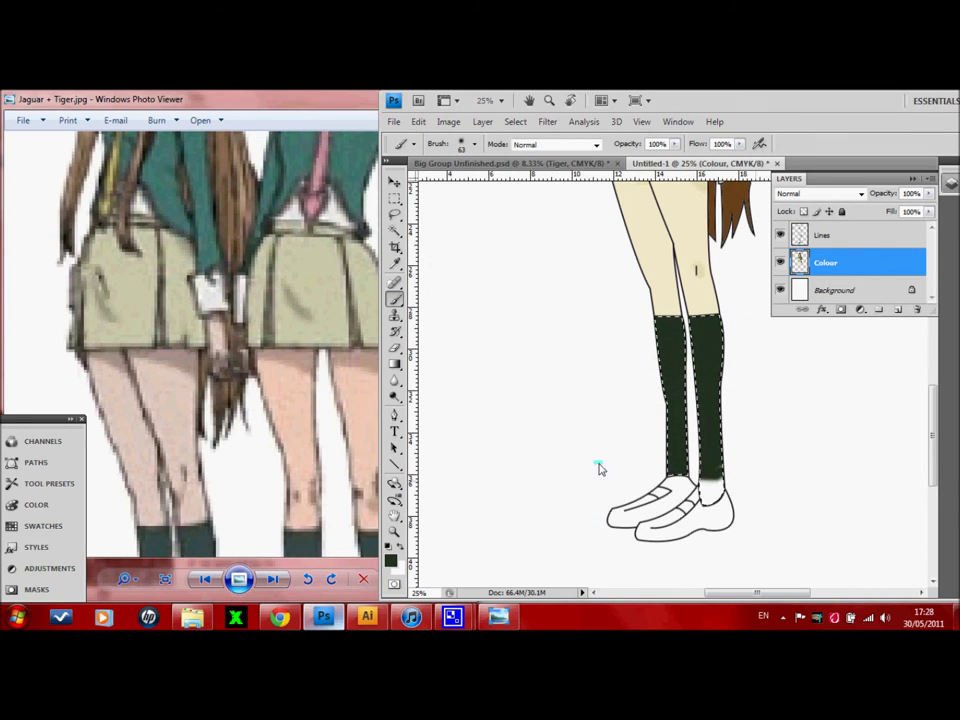
# Step: Select the inside of the shoes and sample the brown shoe colour from the group picture
pyautogui.hotkey('alt', ']')
pyautogui.press('w')
pyautogui.click(671, 528)
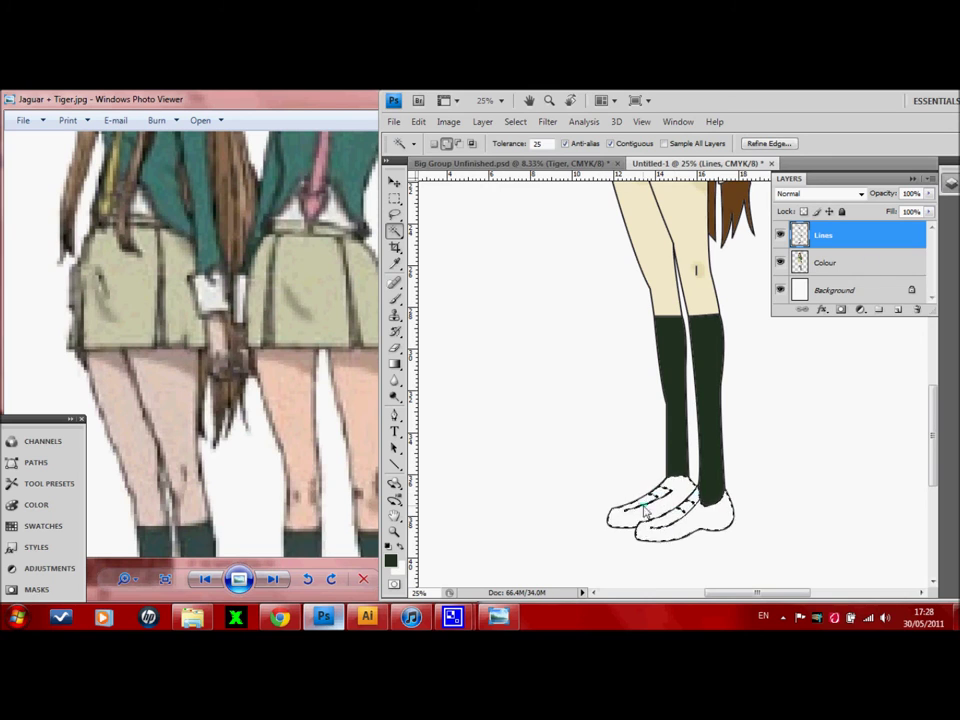
pyautogui.hotkey('alt', '[')
pyautogui.press('i')
pyautogui.hotkey('ctrl', 'Tab')
pyautogui.click(600, 515)
pyautogui.hotkey('ctrl', 'Tab')
pyautogui.press('b')
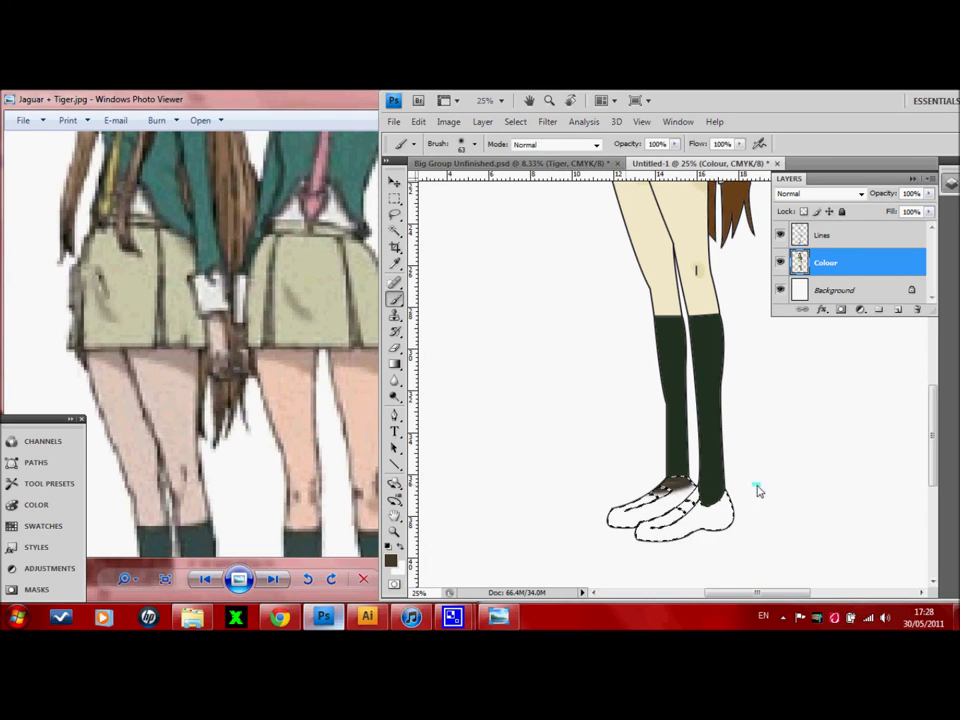
# Step: Re-sample the brown from the group, paint the shoes dark brown, and deselect
pyautogui.hotkey('alt', ']')
pyautogui.hotkey('alt', '[')
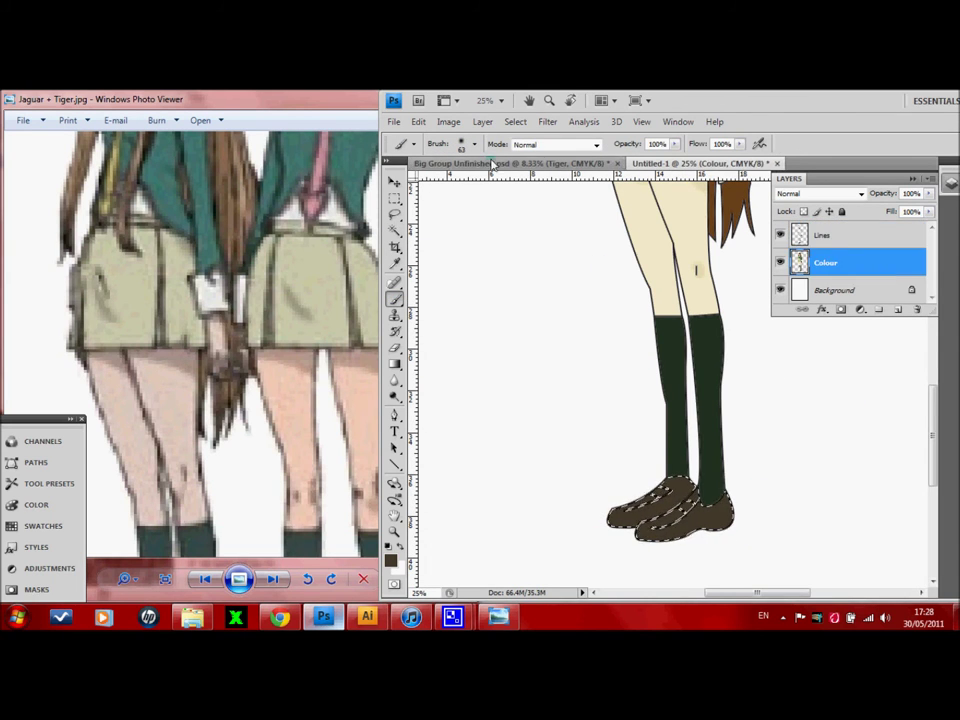
pyautogui.press('i')
pyautogui.hotkey('ctrl', 'Tab')
pyautogui.click(628, 517)
pyautogui.hotkey('ctrl', 'Tab')
pyautogui.press('b')
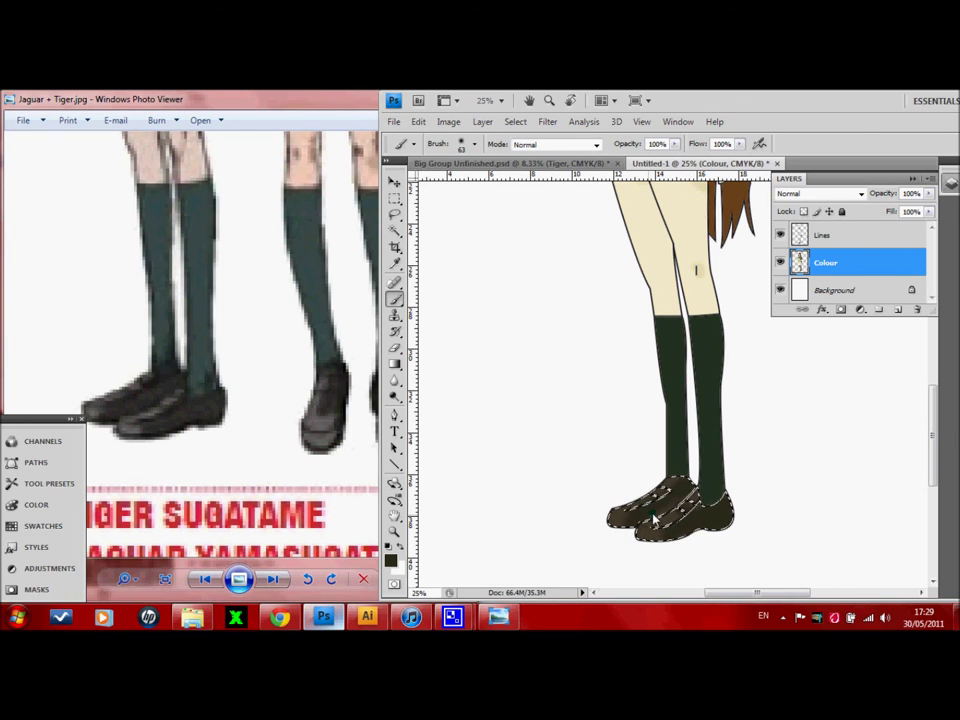
pyautogui.hotkey('ctrl', 'd')
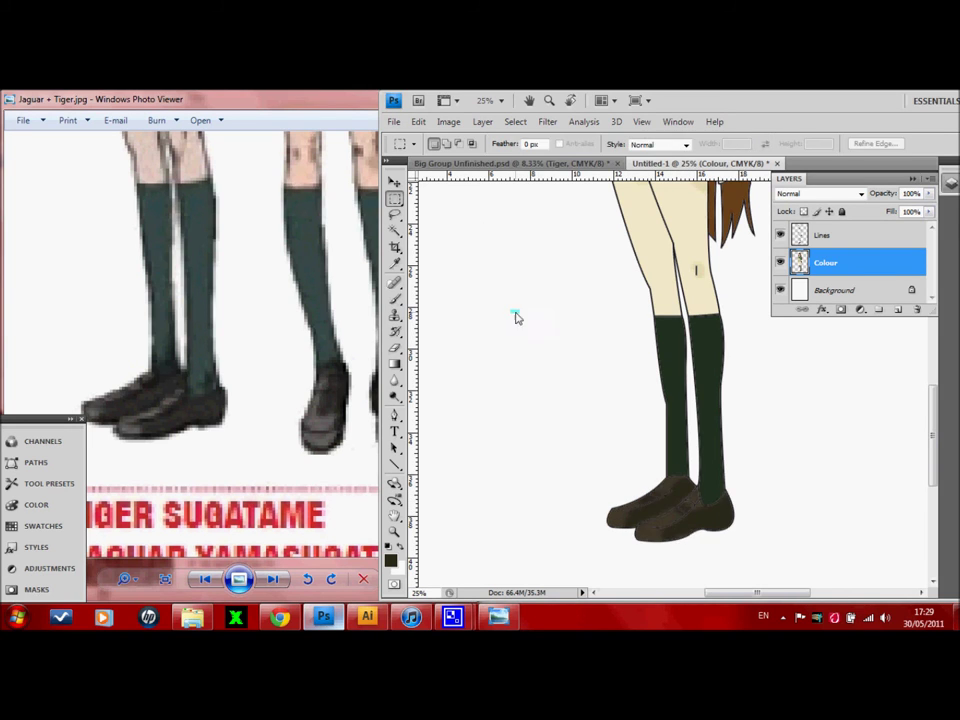
# Step: Darken the Lines layer with Hue/Saturation: saturation +100, lightness -100
pyautogui.click(825, 240)
pyautogui.hotkey('ctrl', 'u')
pyautogui.moveTo(757, 494); pyautogui.dragTo(666, 497)
pyautogui.moveTo(757, 453); pyautogui.dragTo(829, 453)
pyautogui.click(899, 346)
# Step: Zoom out, merge the Lines and Colour layers, then undo the merge
pyautogui.hotkey('ctrl', '-')
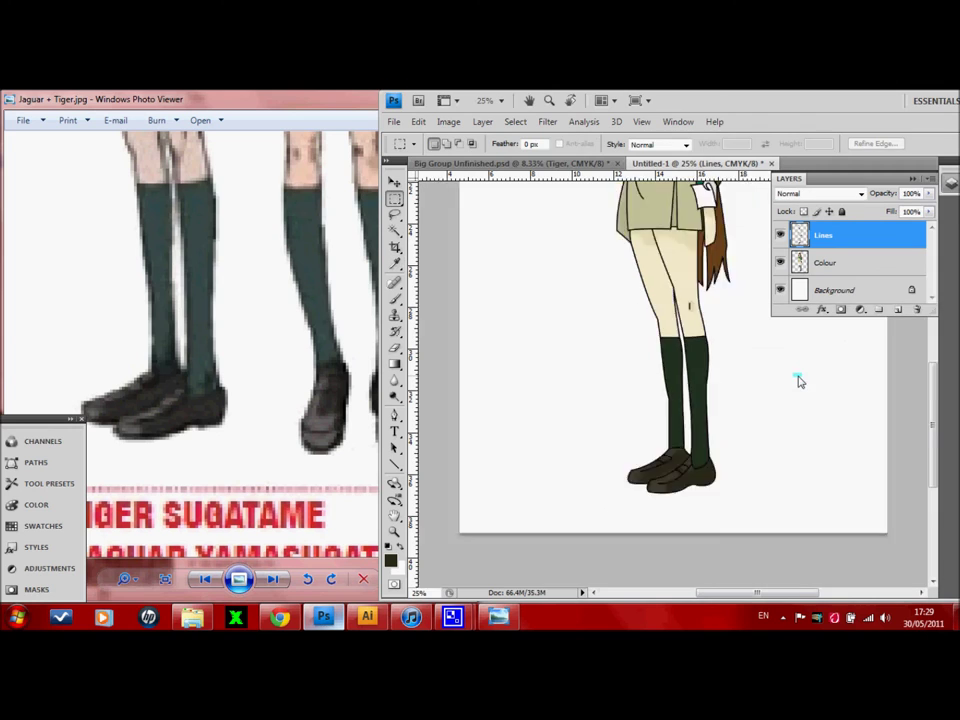
pyautogui.hotkey('ctrl', '-')
pyautogui.hotkey('ctrl', '-')
pyautogui.press('m')
pyautogui.keyDown('shift'); pyautogui.click(878, 263); pyautogui.keyUp('shift')
pyautogui.hotkey('ctrl', 'e')
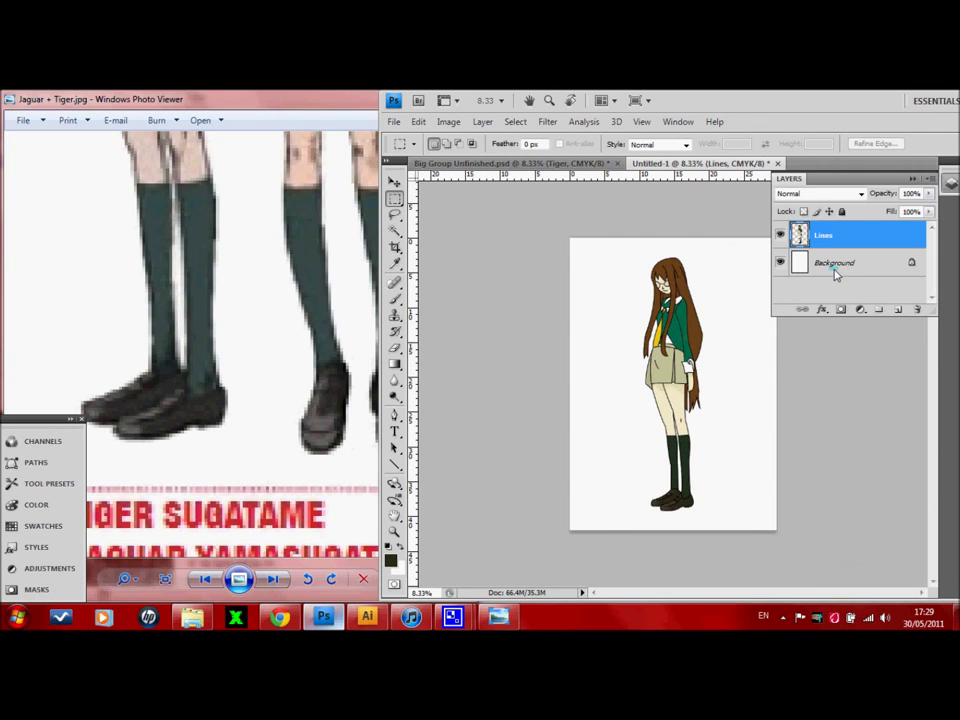
pyautogui.hotkey('ctrl', 'z')
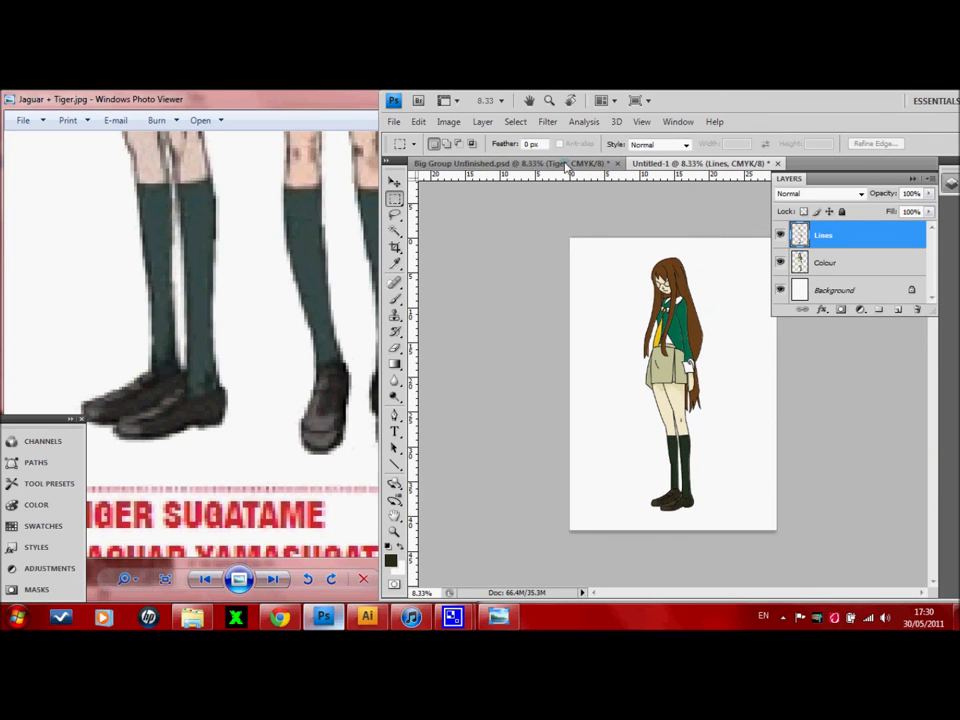
# Step: Paste the girl into the Big Group Unfinished picture as a new layer
pyautogui.hotkey('ctrl', 'Tab')
pyautogui.click(395, 185)
pyautogui.hotkey('ctrl', 'v')
pyautogui.doubleClick(828, 291)
# Step: Name the layer Jaguar, flip her horizontally, and enlarge her slightly at the line-up's right end
pyautogui.write('Jai')
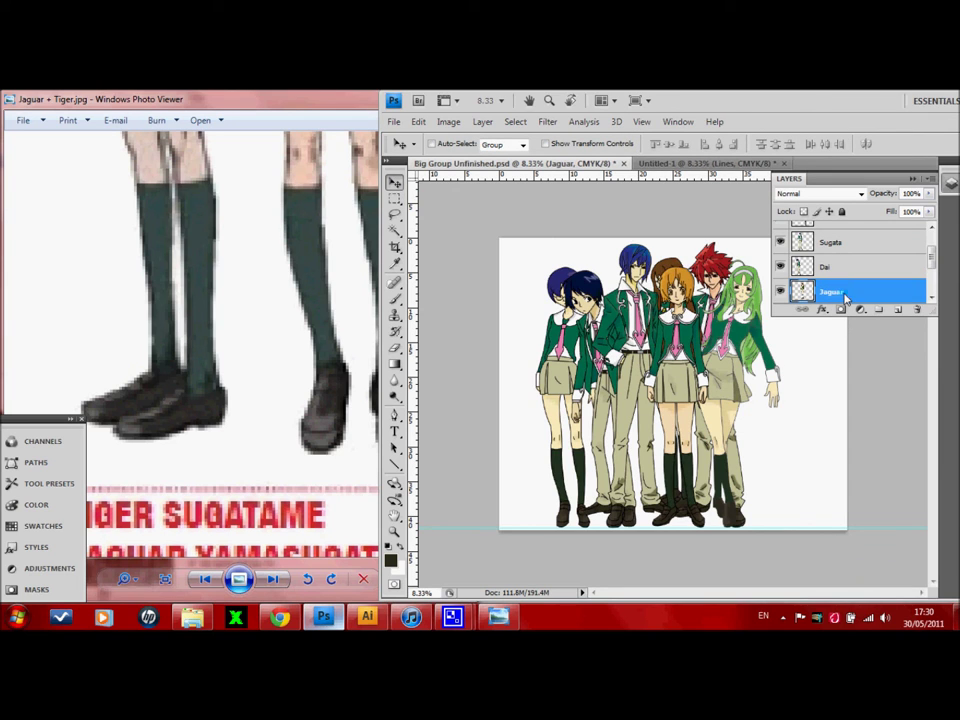
pyautogui.press('Return')
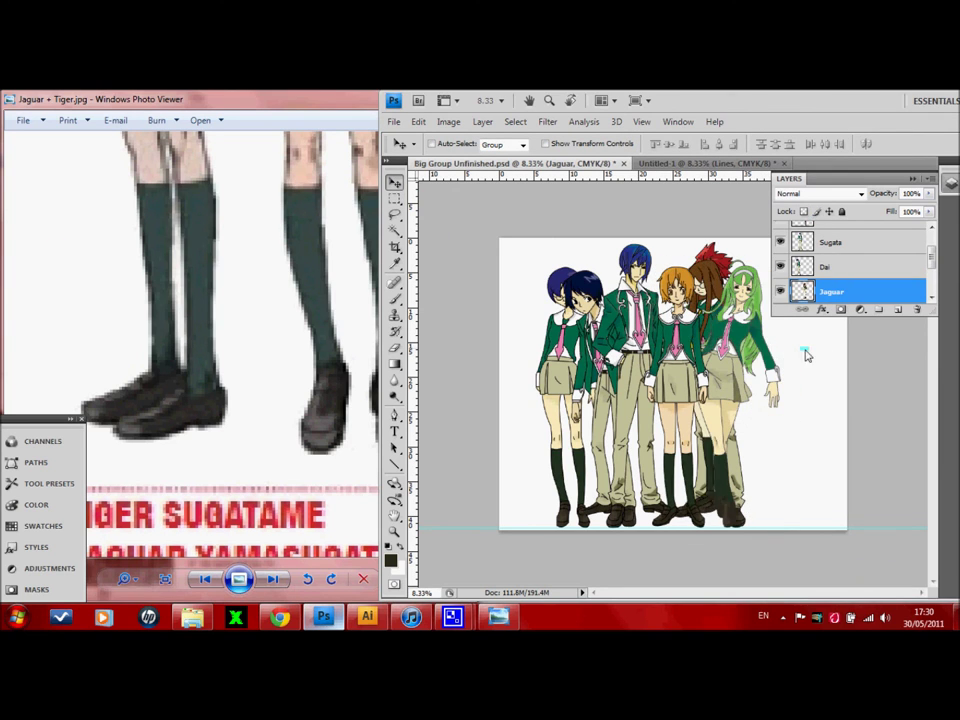
pyautogui.click(448, 121)
pyautogui.click(686, 530)
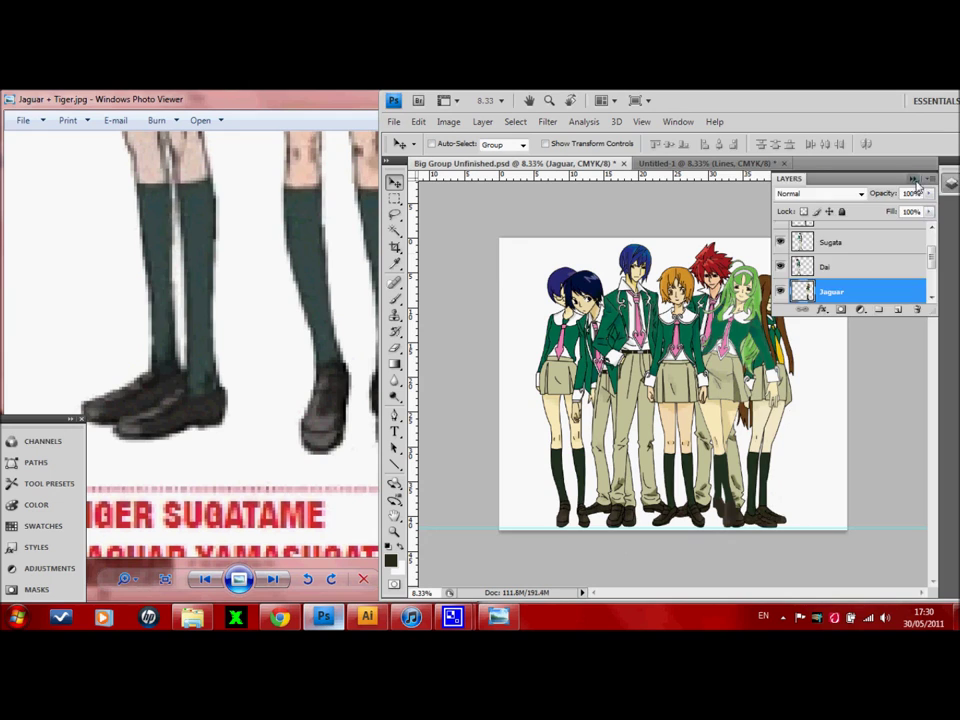
pyautogui.moveTo(741, 273); pyautogui.dragTo(740, 269)
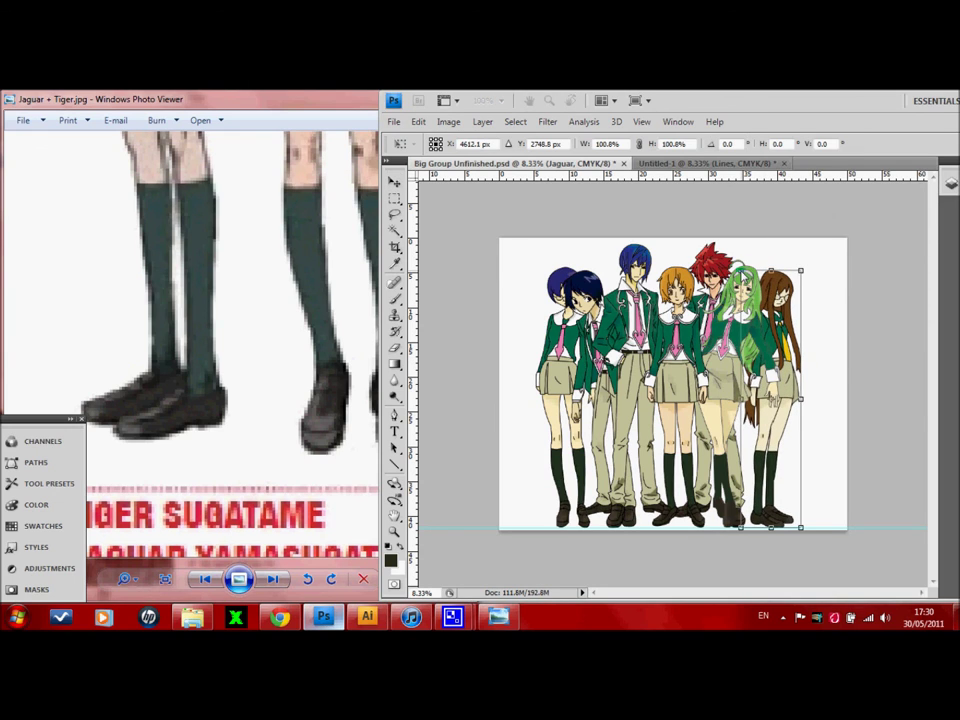
pyautogui.press('Return')
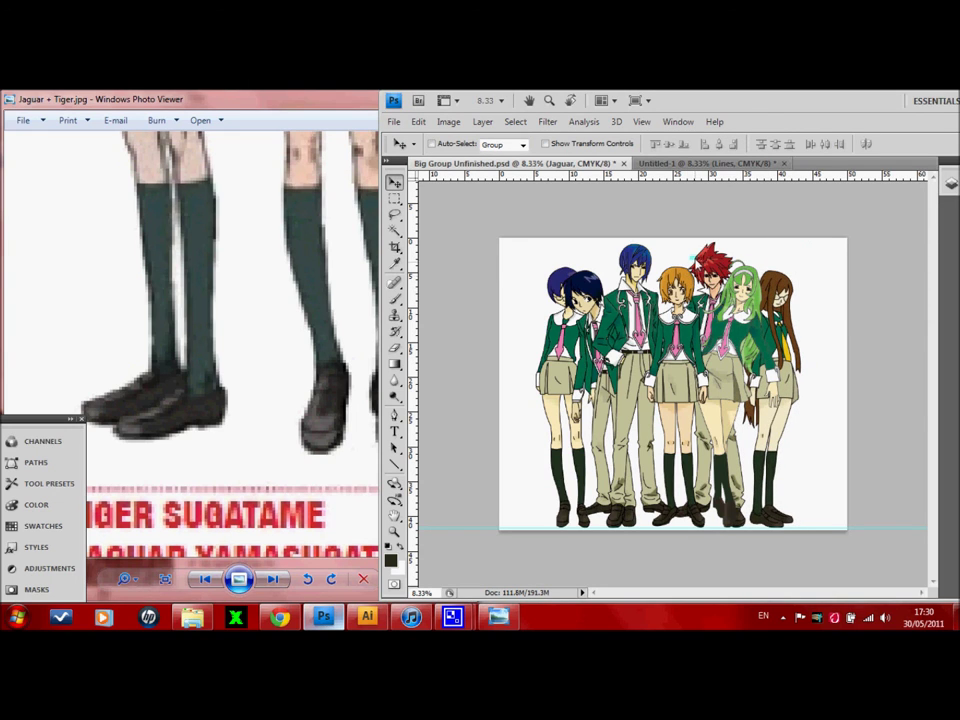